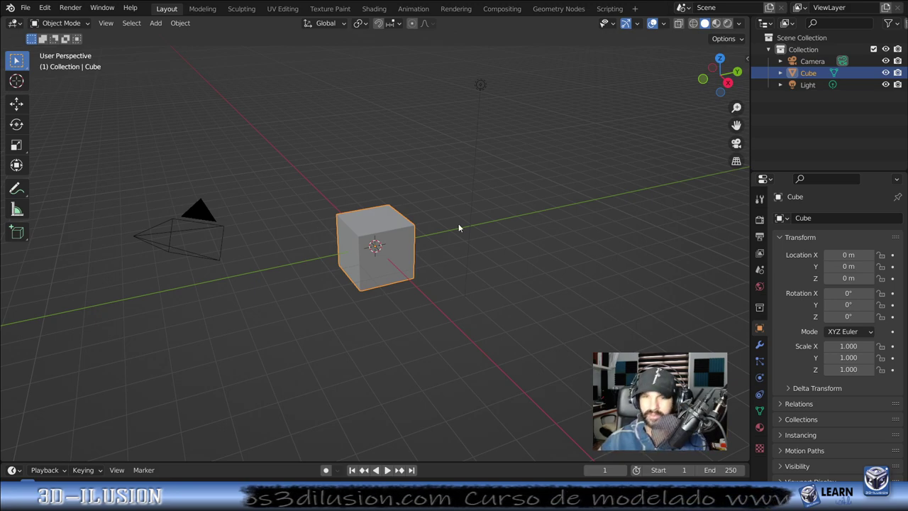
Step: Delete the default cube and add a plane at the origin in top view
{"action": "key", "text": "Delete"}
{"action": "scroll", "coordinate": [390, 250], "scroll_direction": "down", "scroll_amount": 2}
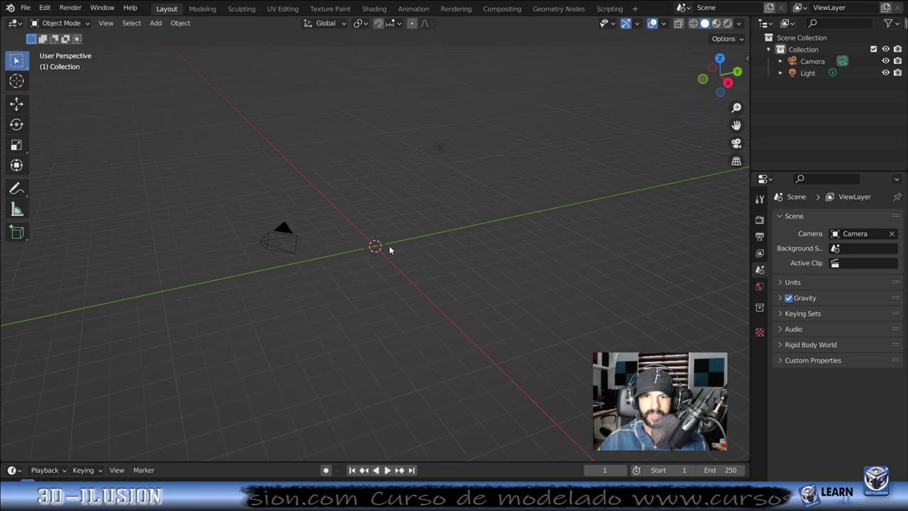
{"action": "key", "text": "KP_7"}
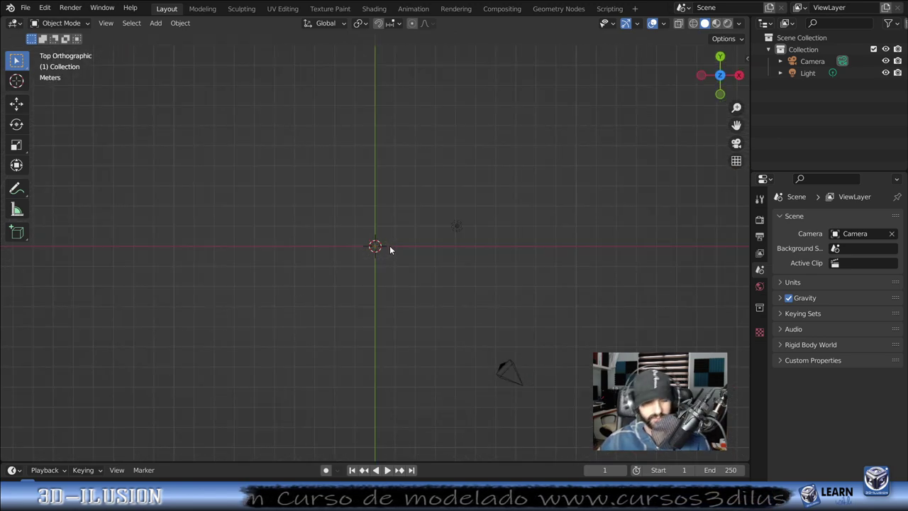
{"action": "key", "text": "shift+a"}
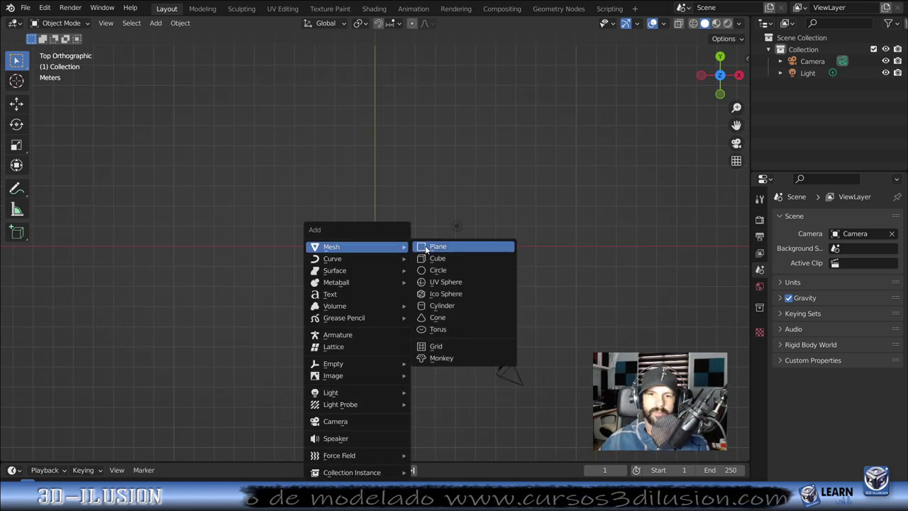
{"action": "left_click", "coordinate": [424, 249]}
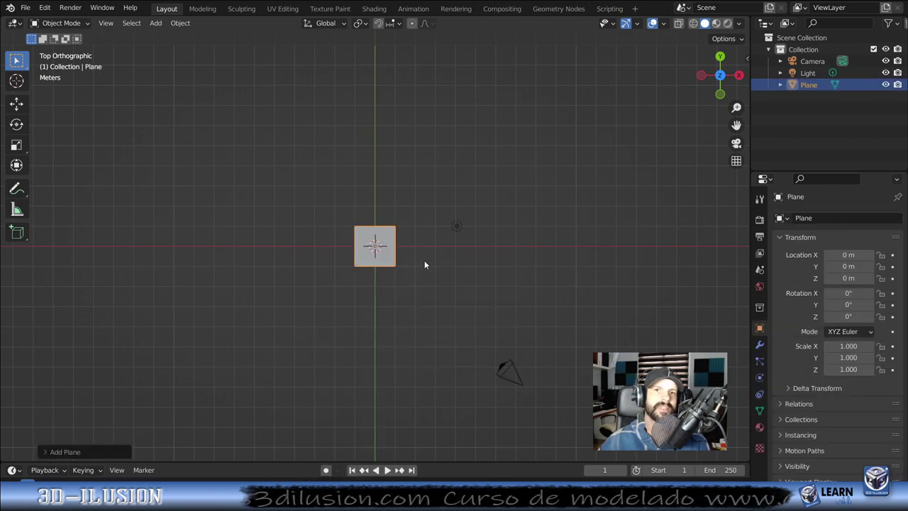
Step: Switch to the Shading workspace with the plane's Material properties showing
{"action": "scroll", "coordinate": [425, 261], "scroll_direction": "up", "scroll_amount": 4}
{"action": "scroll", "coordinate": [425, 260], "scroll_direction": "up", "scroll_amount": 2}
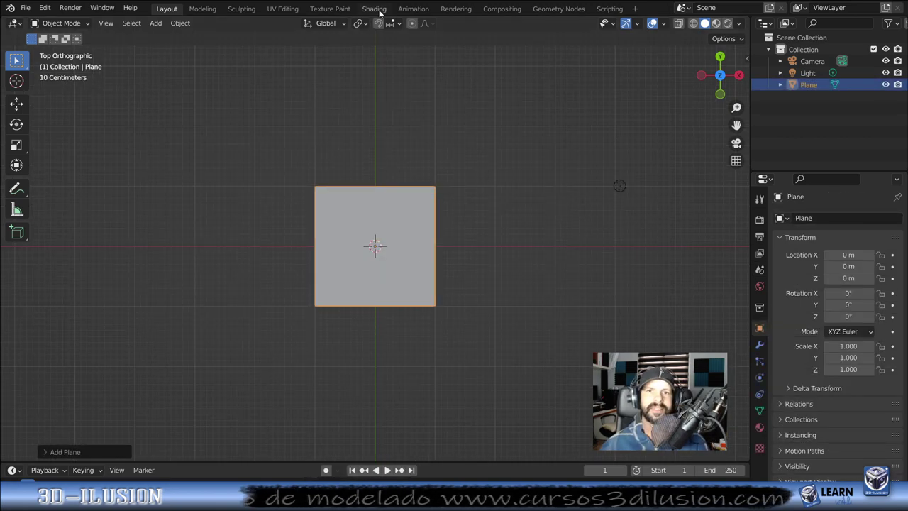
{"action": "left_click", "coordinate": [376, 9]}
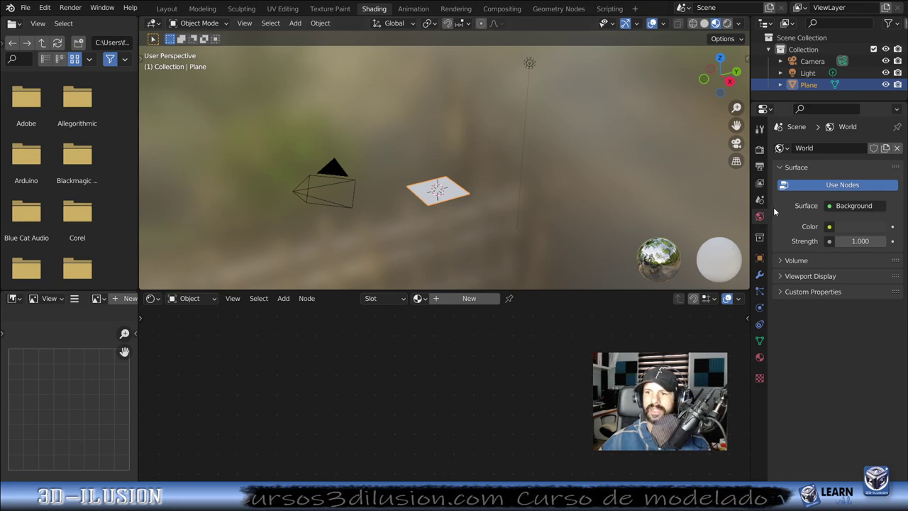
{"action": "left_click", "coordinate": [759, 356]}
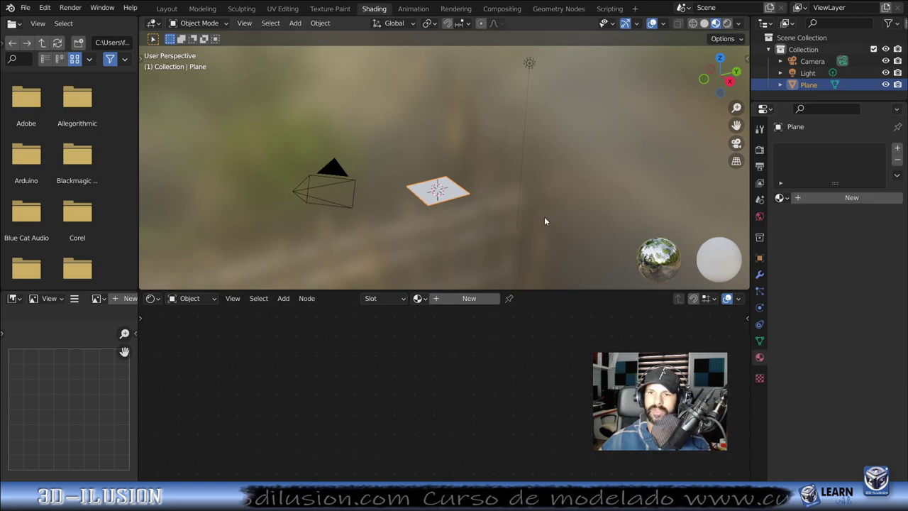
Step: Create a new material for the plane named PERFORACIONES
{"action": "left_click", "coordinate": [827, 198]}
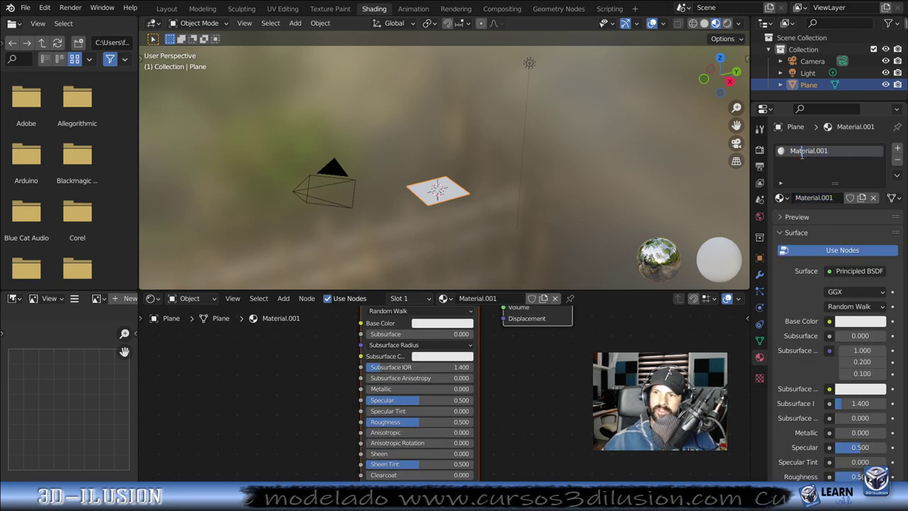
{"action": "double_click", "coordinate": [802, 151]}
{"action": "type", "text": "PERFORACIONES"}
{"action": "key", "text": "Return"}
Step: Enlarge the node editor and snap the viewport to a top-down view of the plane
{"action": "scroll", "coordinate": [576, 371], "scroll_direction": "down", "scroll_amount": 1}
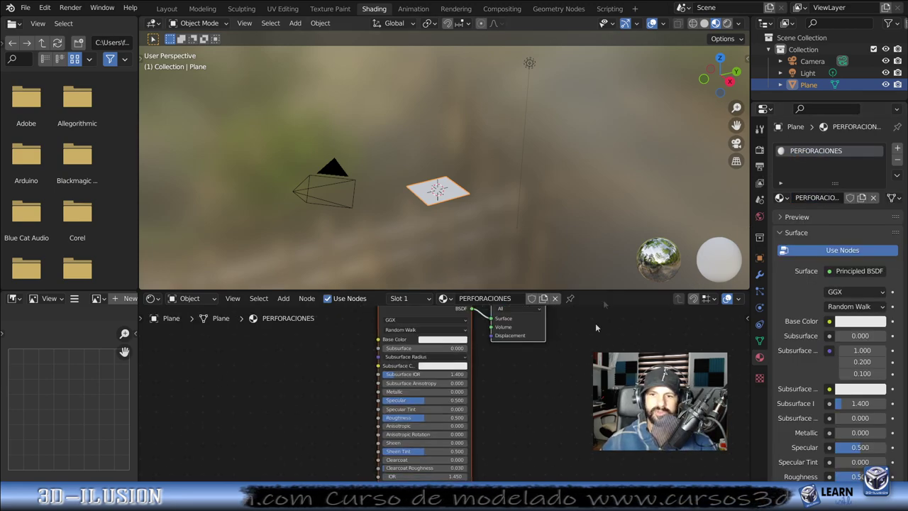
{"action": "left_click_drag", "start_coordinate": [618, 292], "coordinate": [561, 190]}
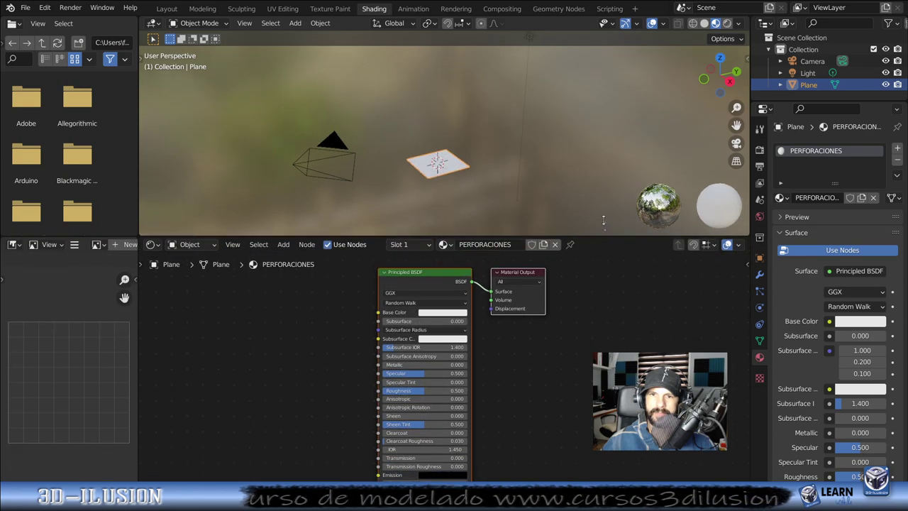
{"action": "scroll", "coordinate": [505, 159], "scroll_direction": "up", "scroll_amount": 2}
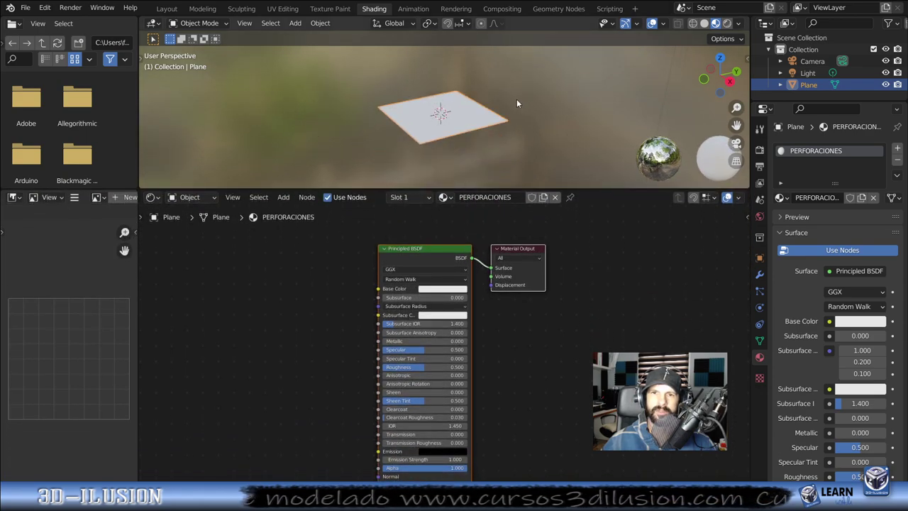
{"action": "scroll", "coordinate": [517, 99], "scroll_direction": "up", "scroll_amount": 3}
{"action": "middle_click_drag", "start_coordinate": [514, 110], "coordinate": [463, 174]}
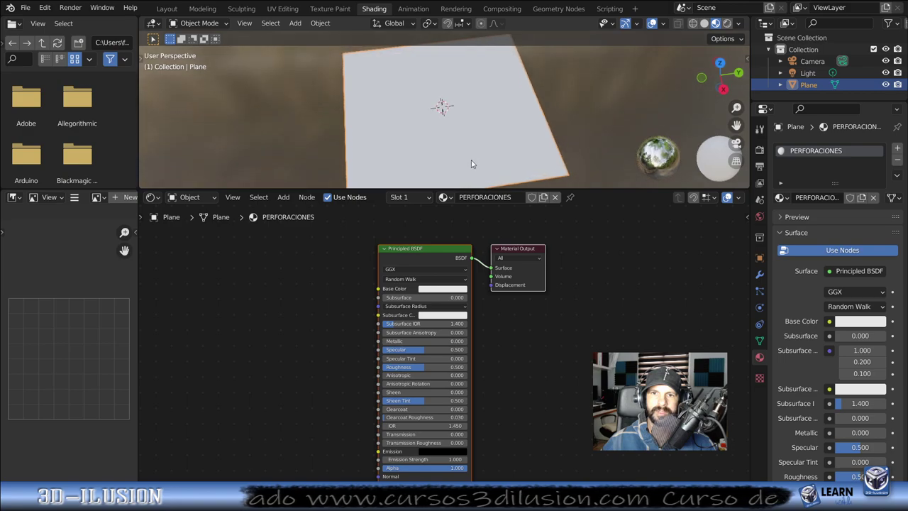
{"action": "key", "text": "KP_7"}
{"action": "scroll", "coordinate": [464, 174], "scroll_direction": "down", "scroll_amount": 1}
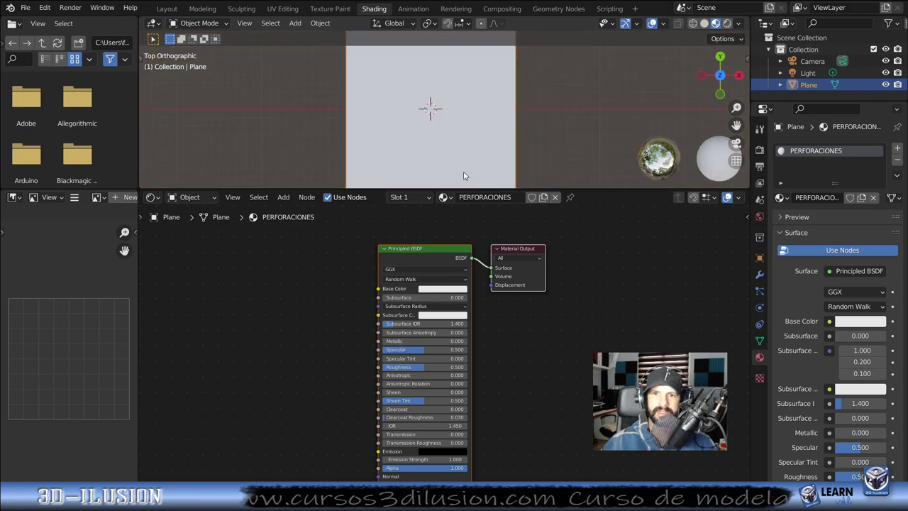
{"action": "scroll", "coordinate": [465, 171], "scroll_direction": "down", "scroll_amount": 2}
{"action": "scroll", "coordinate": [458, 287], "scroll_direction": "up", "scroll_amount": 1}
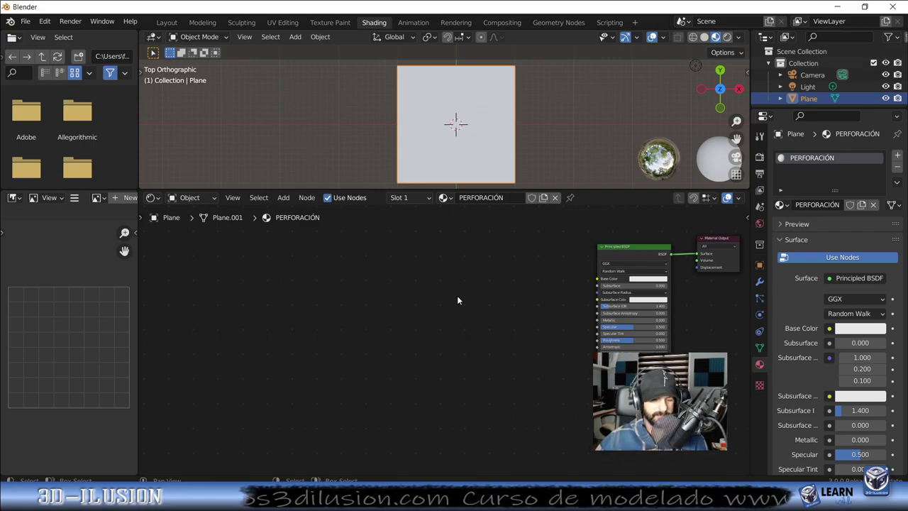
{"action": "key", "text": "shift+a"}
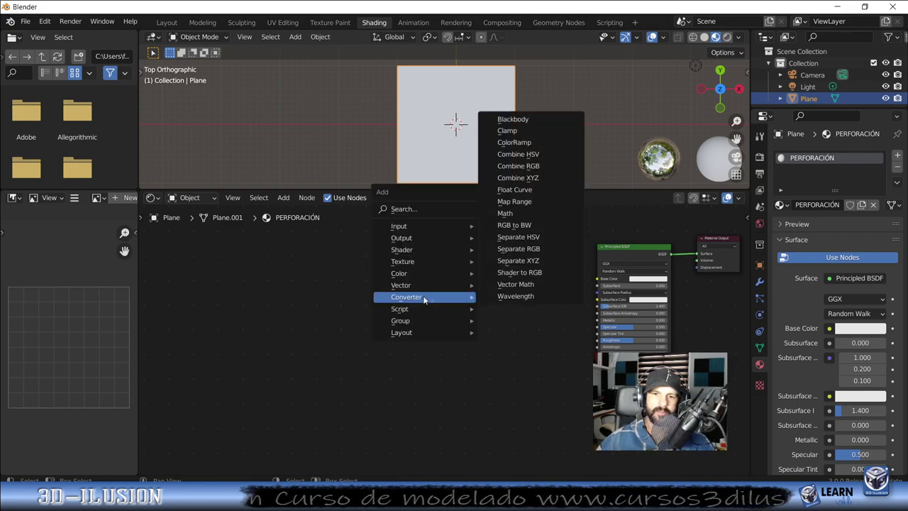
Step: Add a Math node set to Less Than and wire its result into Base Color
{"action": "left_click", "coordinate": [505, 213]}
{"action": "left_click", "coordinate": [483, 255]}
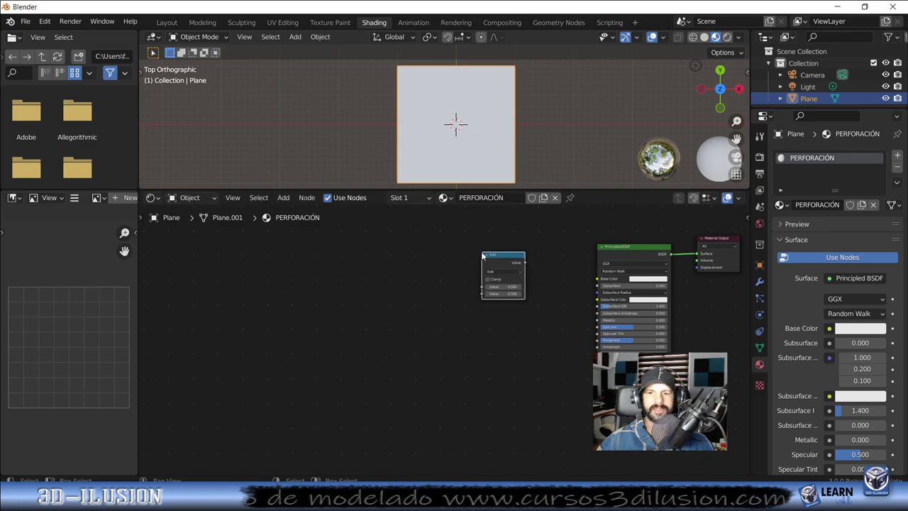
{"action": "scroll", "coordinate": [481, 252], "scroll_direction": "up", "scroll_amount": 2}
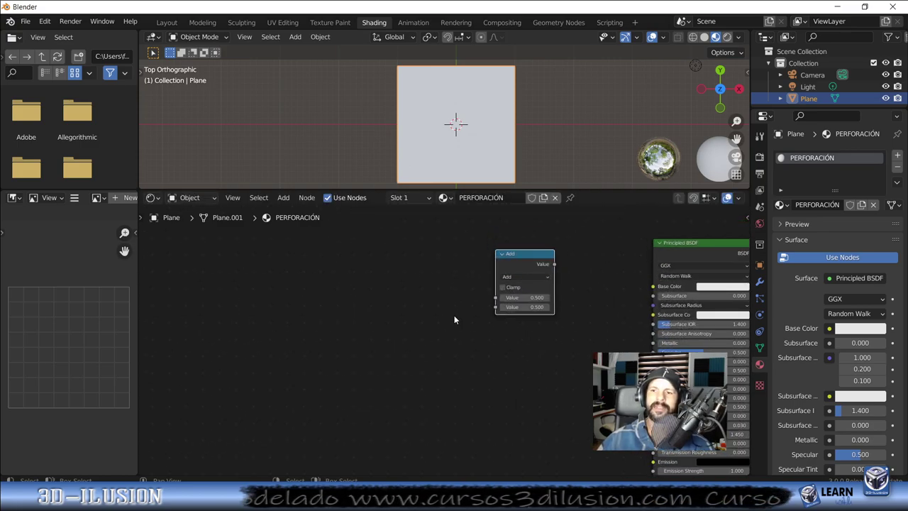
{"action": "scroll", "coordinate": [439, 317], "scroll_direction": "up", "scroll_amount": 2}
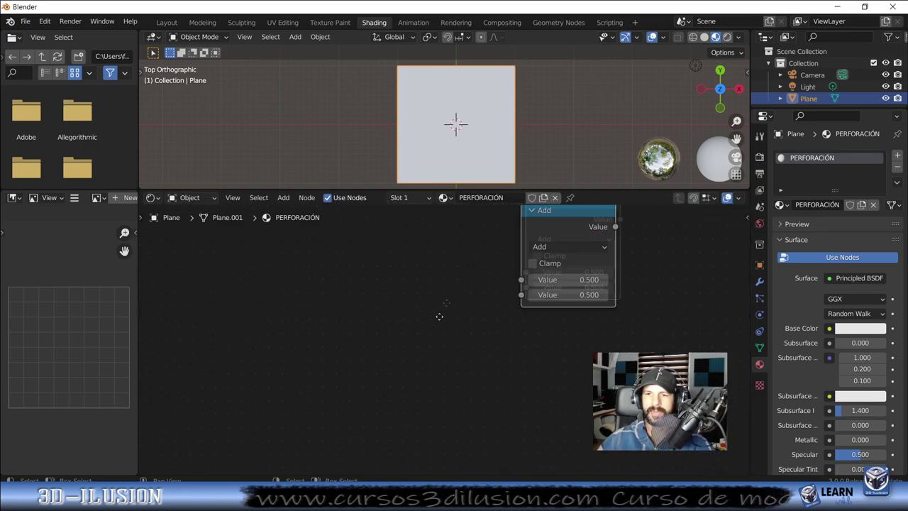
{"action": "left_click", "coordinate": [501, 303]}
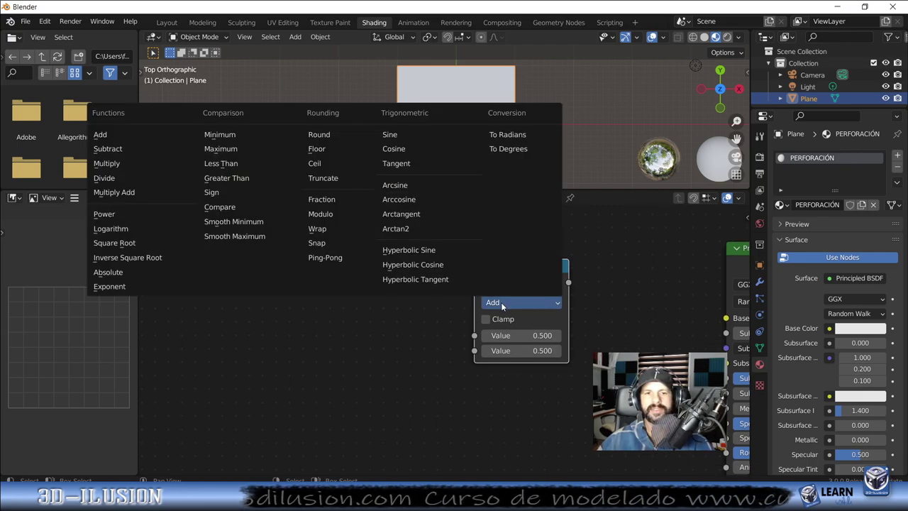
{"action": "left_click", "coordinate": [220, 163]}
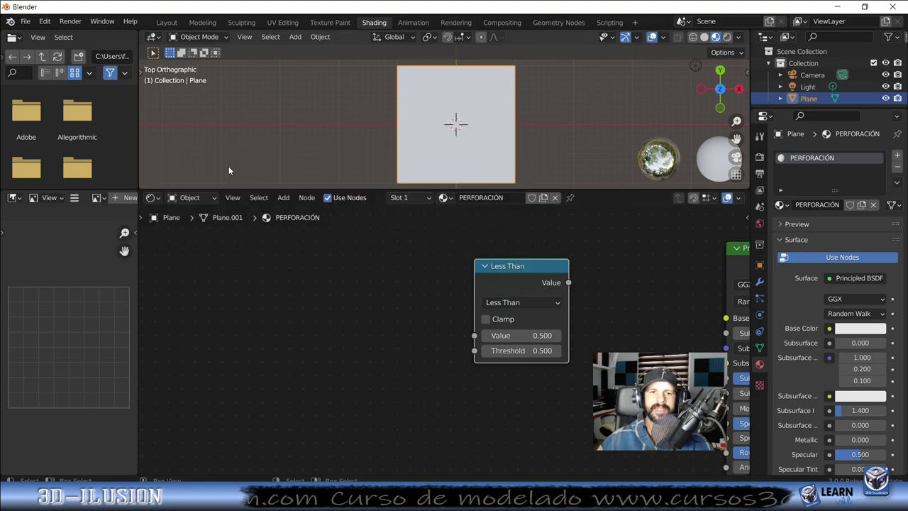
{"action": "scroll", "coordinate": [513, 339], "scroll_direction": "down", "scroll_amount": 1}
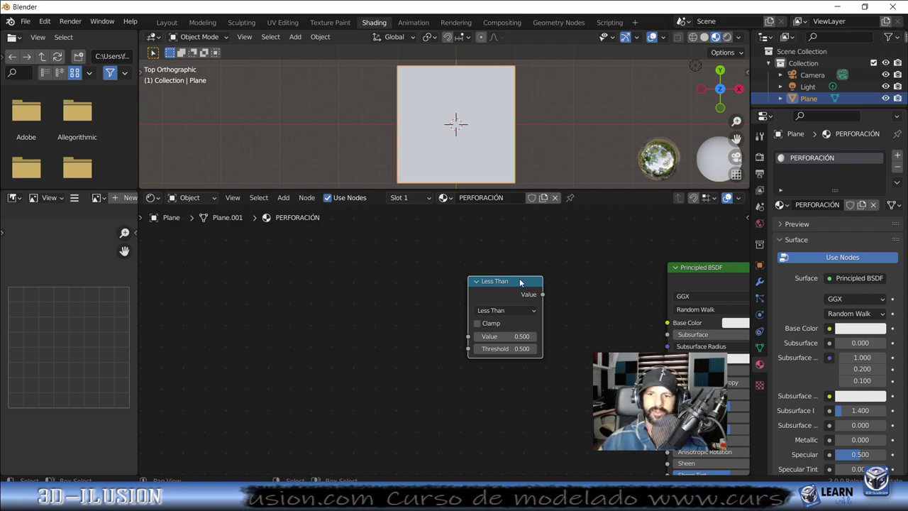
{"action": "left_click_drag", "start_coordinate": [542, 294], "coordinate": [669, 323]}
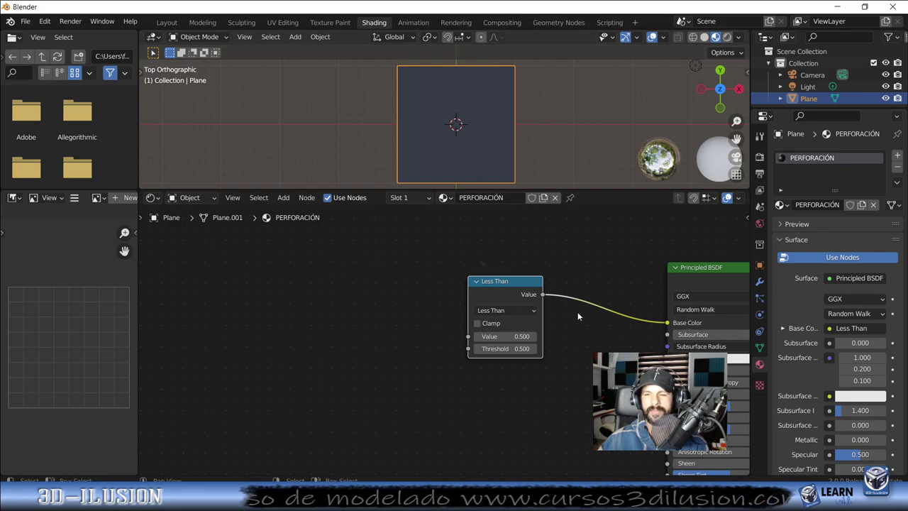
Step: Unlink Less Than from Base Color and add a Texture Coordinate node
{"action": "scroll", "coordinate": [435, 323], "scroll_direction": "down", "scroll_amount": 2}
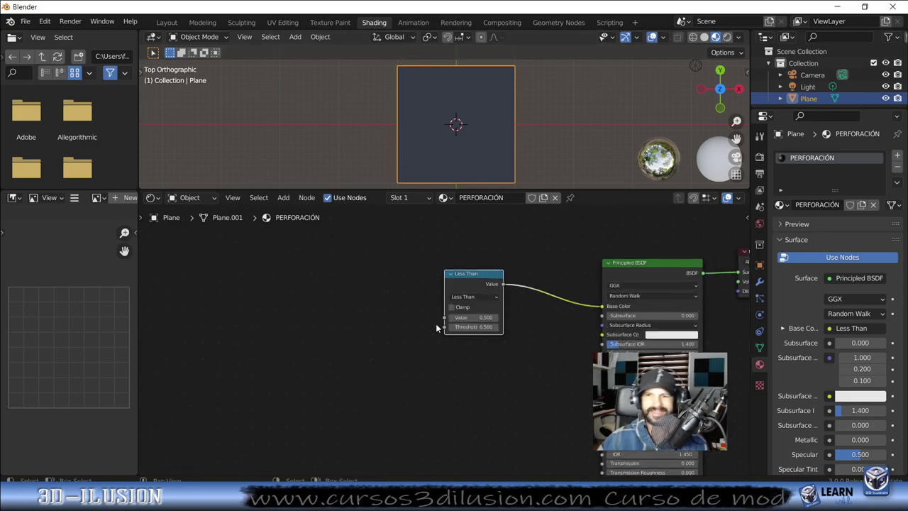
{"action": "scroll", "coordinate": [436, 324], "scroll_direction": "down", "scroll_amount": 1}
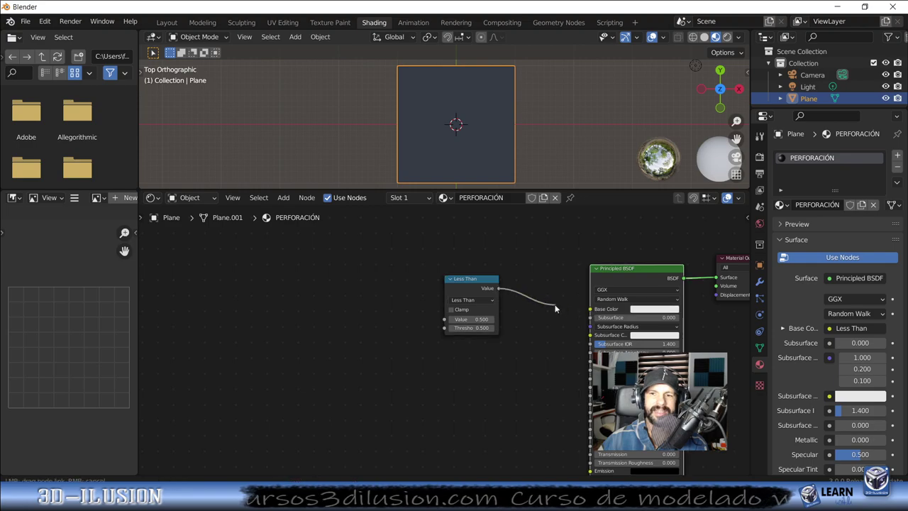
{"action": "left_click_drag", "start_coordinate": [596, 313], "coordinate": [525, 323]}
{"action": "mouse_move", "coordinate": [369, 324]}
{"action": "middle_mouse_down"}
{"action": "mouse_move", "coordinate": [491, 283]}
{"action": "mouse_move", "coordinate": [447, 286]}
{"action": "middle_mouse_up"}
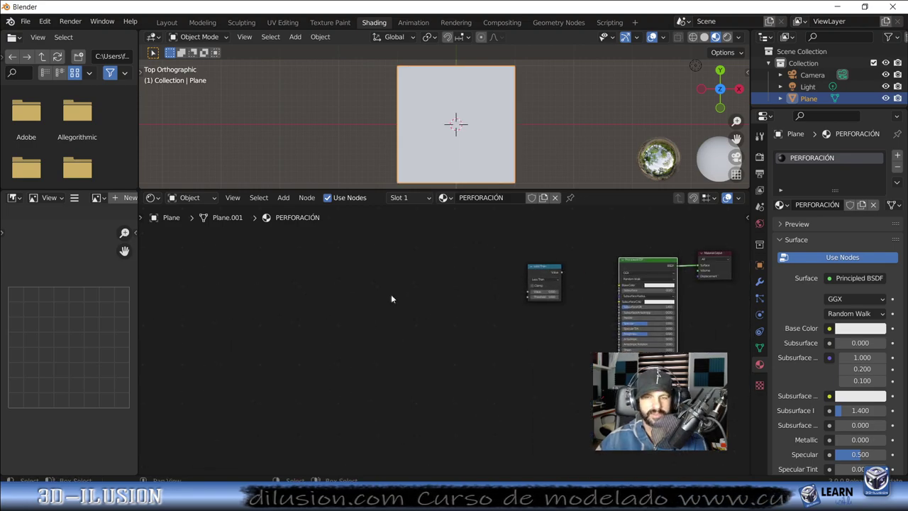
{"action": "key", "text": "shift+a"}
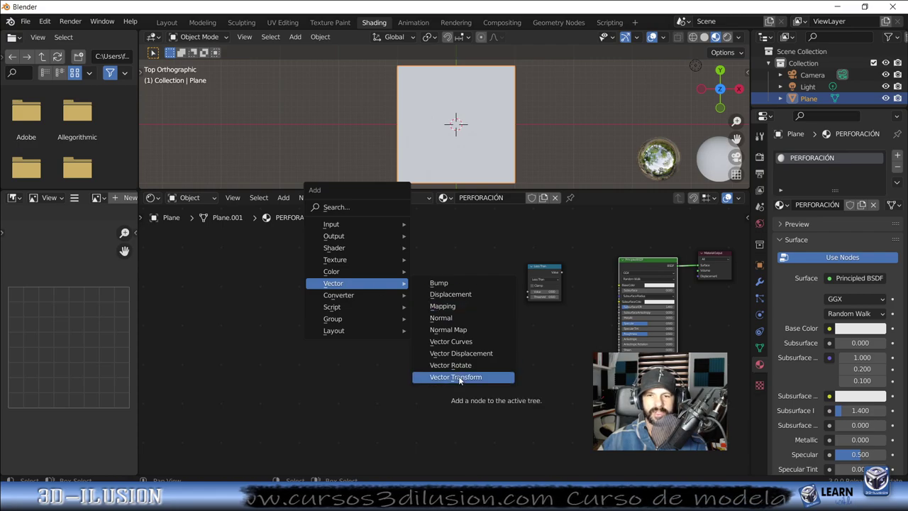
{"action": "mouse_move", "coordinate": [357, 224]}
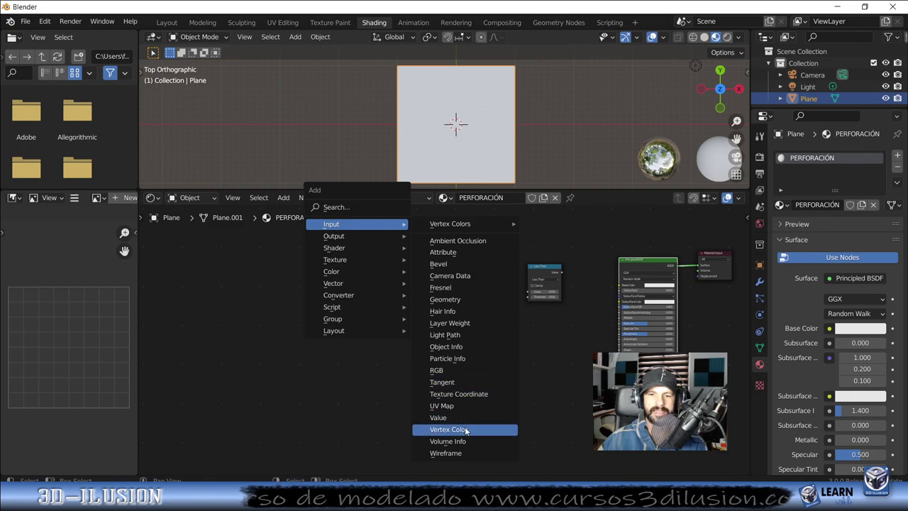
{"action": "left_click", "coordinate": [466, 394]}
Step: Place the Texture Coordinate node and connect its Object output to Base Color
{"action": "left_click", "coordinate": [389, 276]}
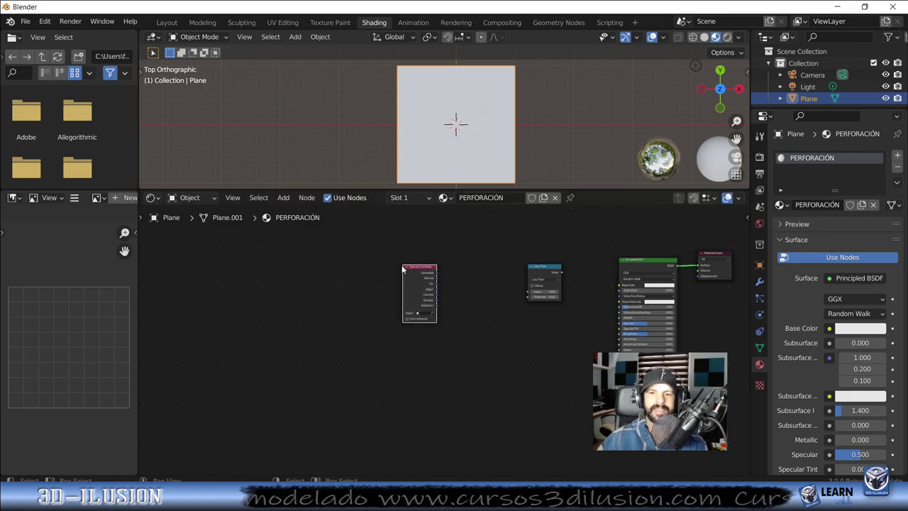
{"action": "scroll", "coordinate": [390, 284], "scroll_direction": "up", "scroll_amount": 3}
{"action": "middle_click_drag", "start_coordinate": [522, 288], "coordinate": [390, 291]}
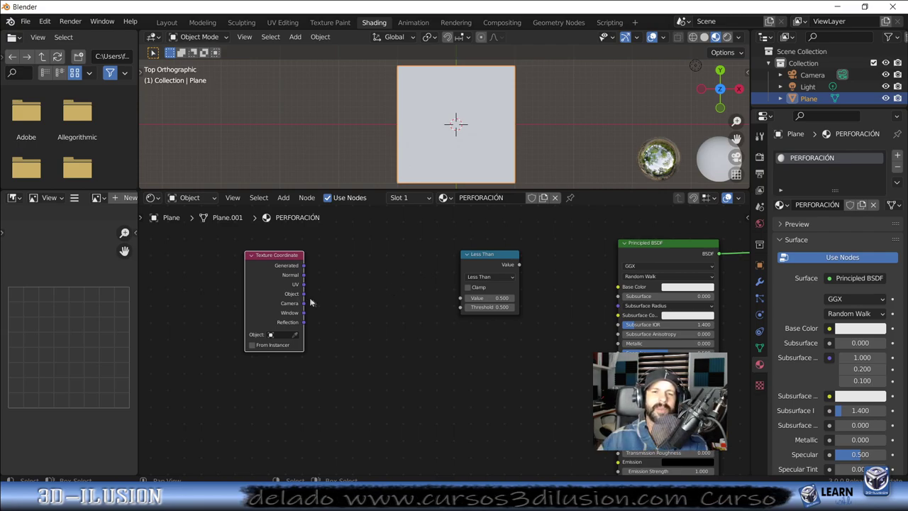
{"action": "left_click_drag", "start_coordinate": [304, 294], "coordinate": [618, 288]}
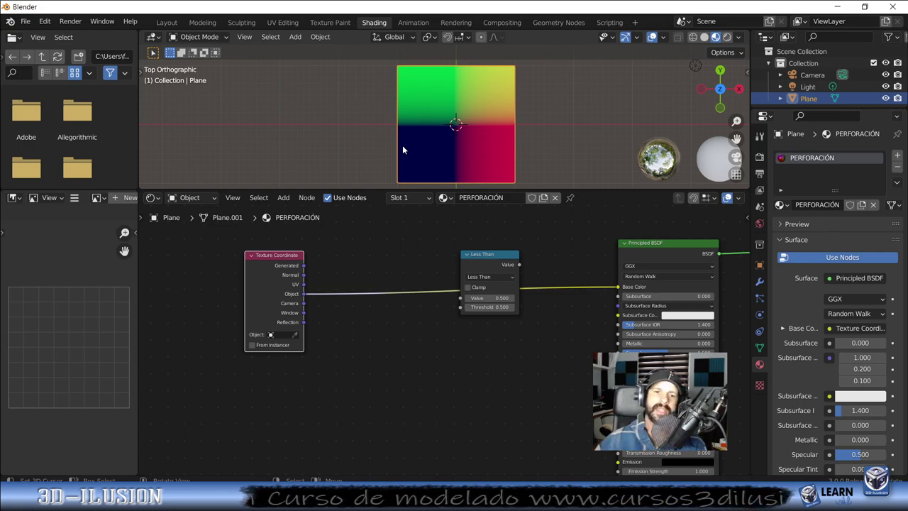
{"action": "left_click_drag", "start_coordinate": [299, 274], "coordinate": [471, 294]}
{"action": "left_click_drag", "start_coordinate": [564, 293], "coordinate": [618, 287]}
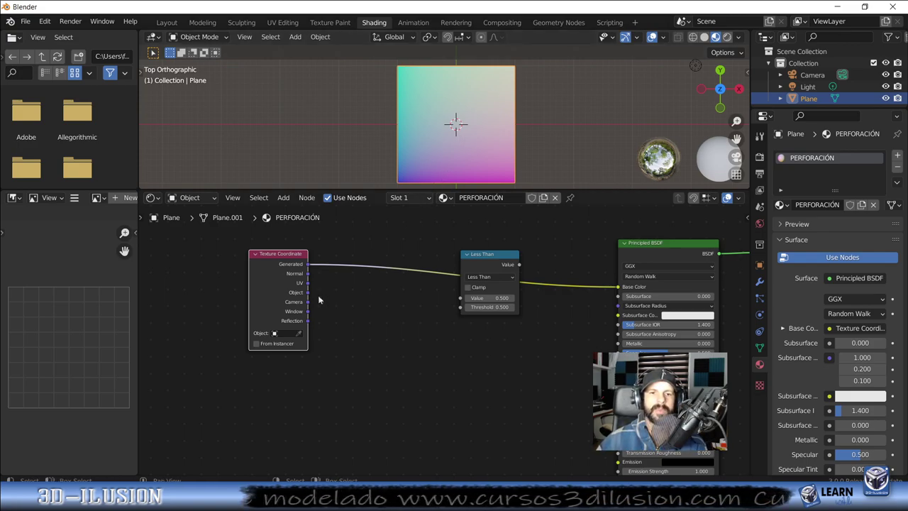
{"action": "left_click_drag", "start_coordinate": [306, 294], "coordinate": [618, 286]}
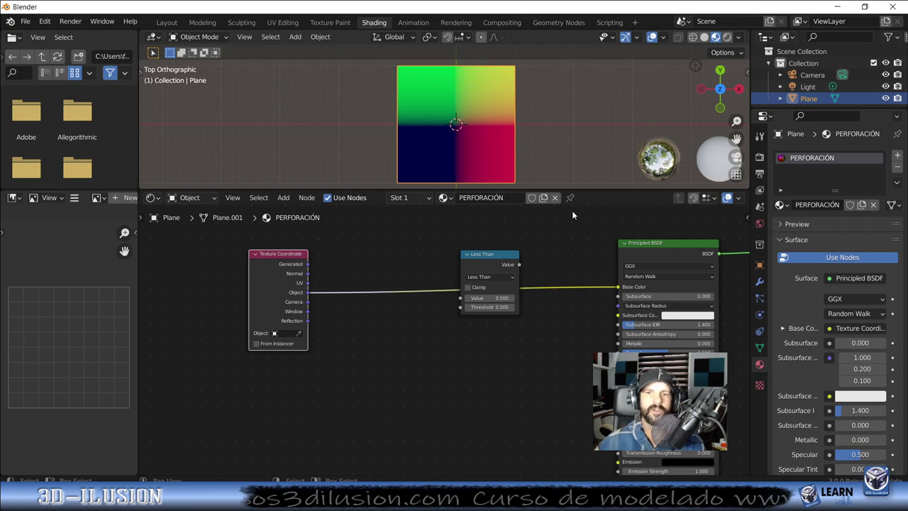
Step: Insert the Less Than node into the Object-to-Base Color link and frame all nodes
{"action": "left_click_drag", "start_coordinate": [512, 261], "coordinate": [552, 267]}
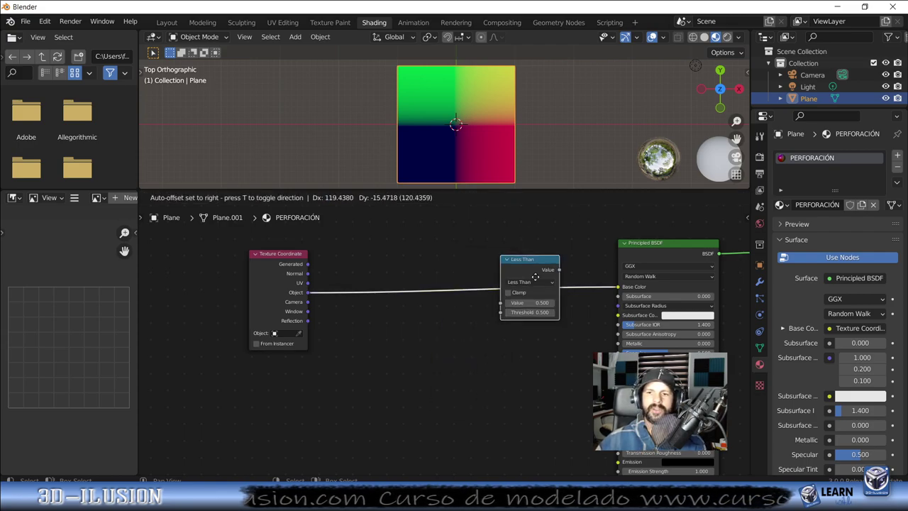
{"action": "key", "text": "Home"}
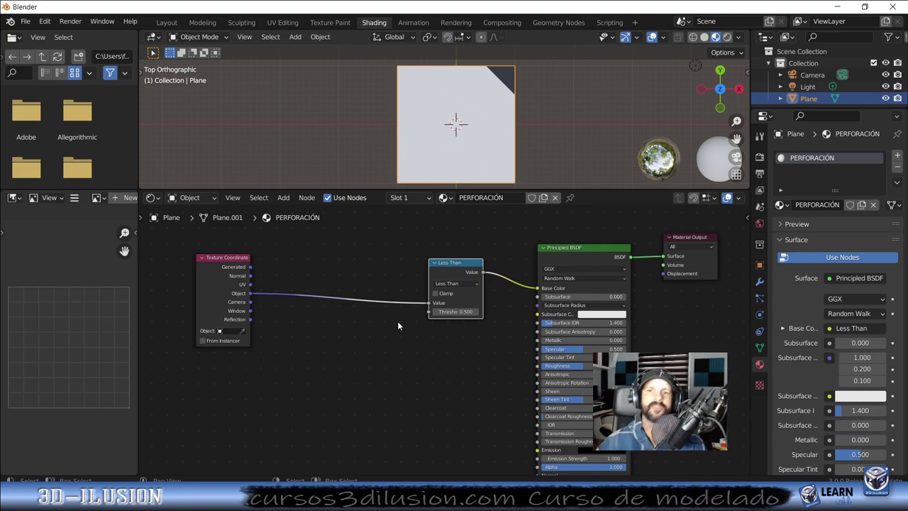
{"action": "scroll", "coordinate": [376, 386], "scroll_direction": "down", "scroll_amount": 1}
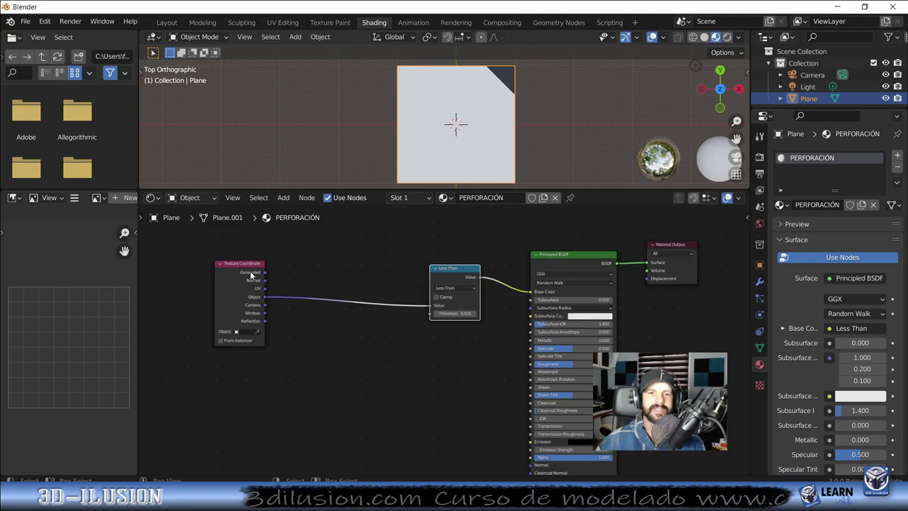
Step: Duplicate the Less Than node and turn the copy into a Cosine operation
{"action": "left_click_drag", "start_coordinate": [242, 284], "coordinate": [192, 287]}
{"action": "mouse_move", "coordinate": [421, 372]}
{"action": "middle_mouse_down"}
{"action": "mouse_move", "coordinate": [480, 381]}
{"action": "mouse_move", "coordinate": [486, 366]}
{"action": "middle_mouse_up"}
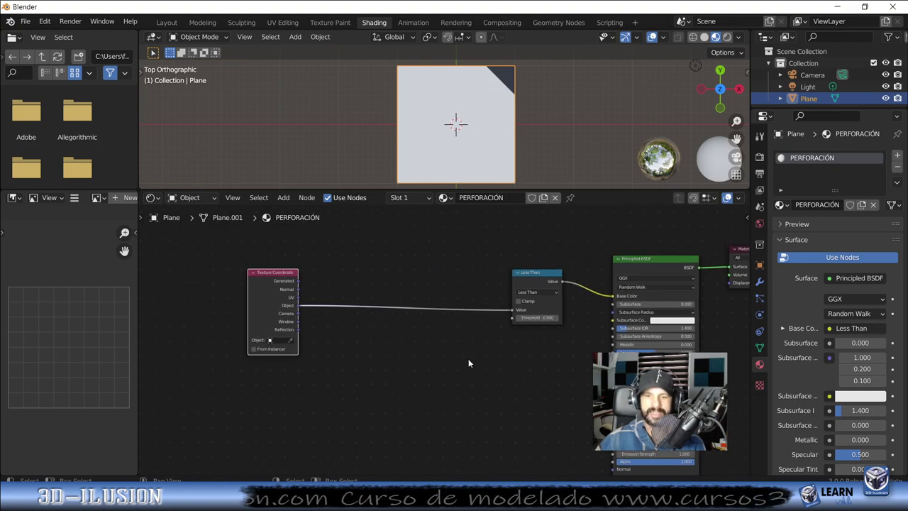
{"action": "key", "text": "shift+a"}
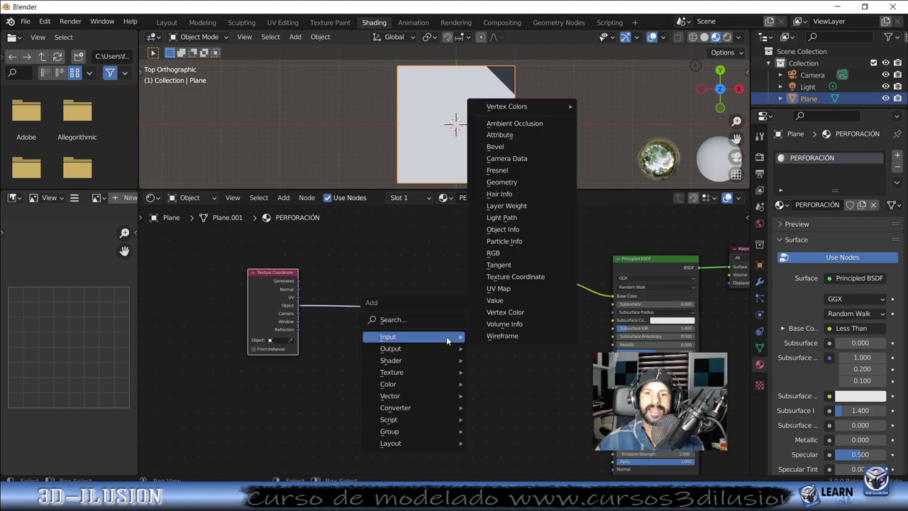
{"action": "left_click", "coordinate": [527, 282]}
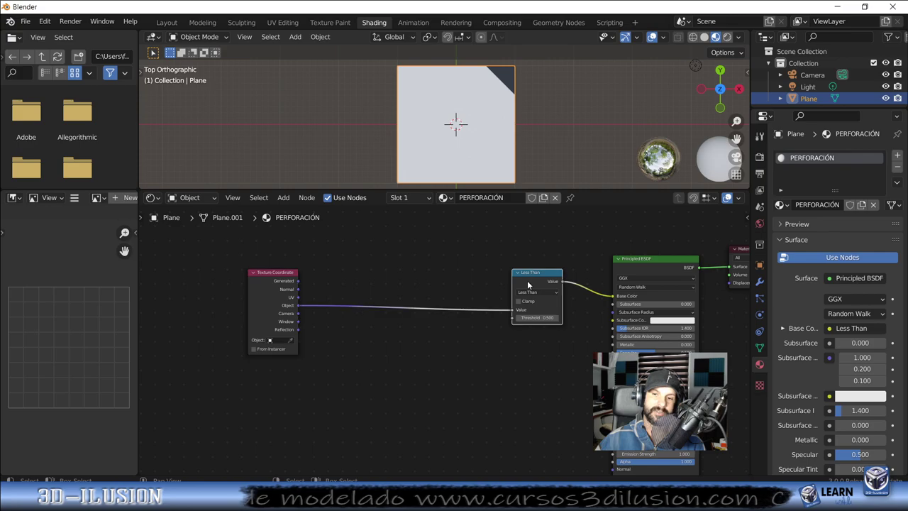
{"action": "key", "text": "shift+d"}
{"action": "left_click", "coordinate": [421, 379]}
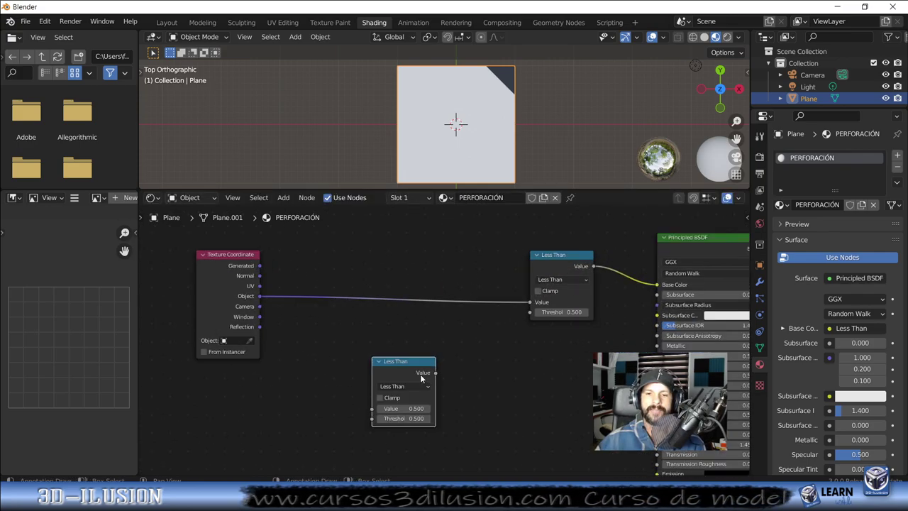
{"action": "scroll", "coordinate": [421, 378], "scroll_direction": "up", "scroll_amount": 2}
{"action": "left_click", "coordinate": [424, 345]}
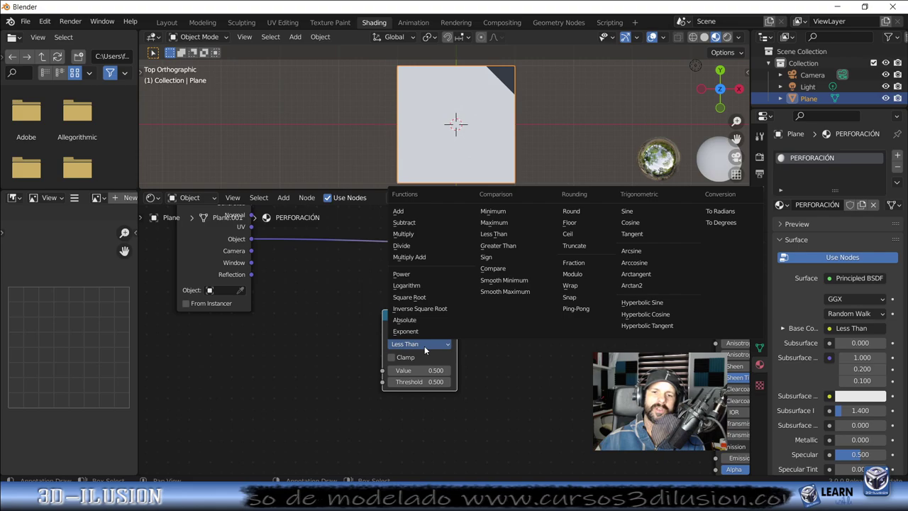
{"action": "left_click", "coordinate": [630, 222]}
Step: Insert the Cosine node between the Object coordinates and Less Than
{"action": "scroll", "coordinate": [455, 376], "scroll_direction": "down", "scroll_amount": 1}
{"action": "middle_click_drag", "start_coordinate": [455, 376], "coordinate": [417, 404]}
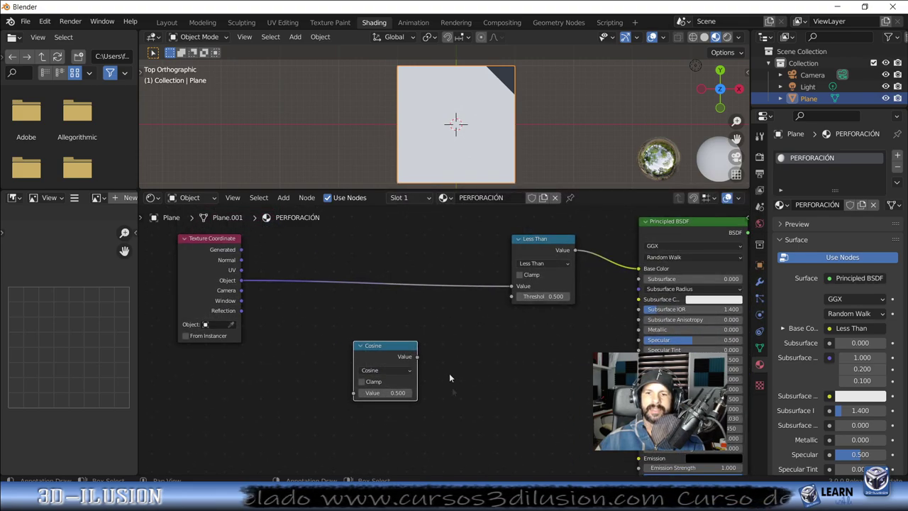
{"action": "left_click", "coordinate": [401, 370]}
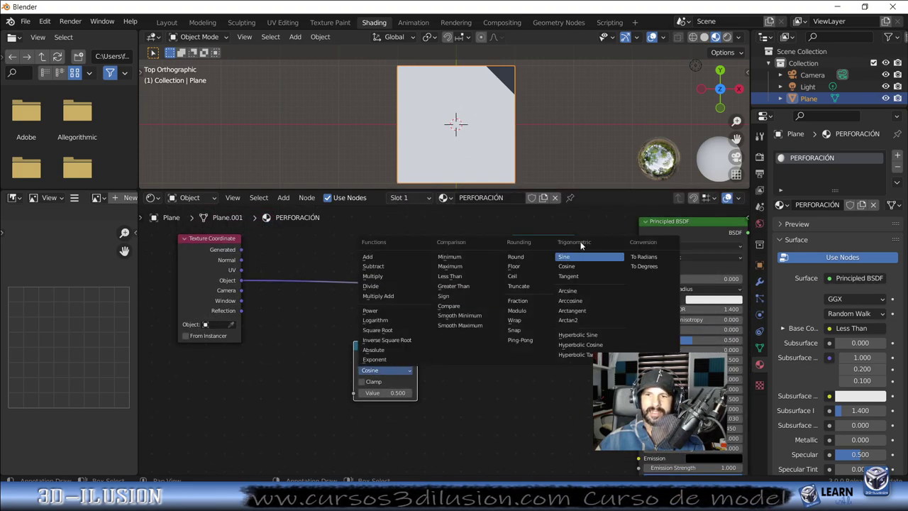
{"action": "scroll", "coordinate": [500, 423], "scroll_direction": "up", "scroll_amount": 1}
{"action": "mouse_move", "coordinate": [373, 362]}
{"action": "left_mouse_down"}
{"action": "mouse_move", "coordinate": [384, 330]}
{"action": "mouse_move", "coordinate": [377, 278]}
{"action": "left_mouse_up"}
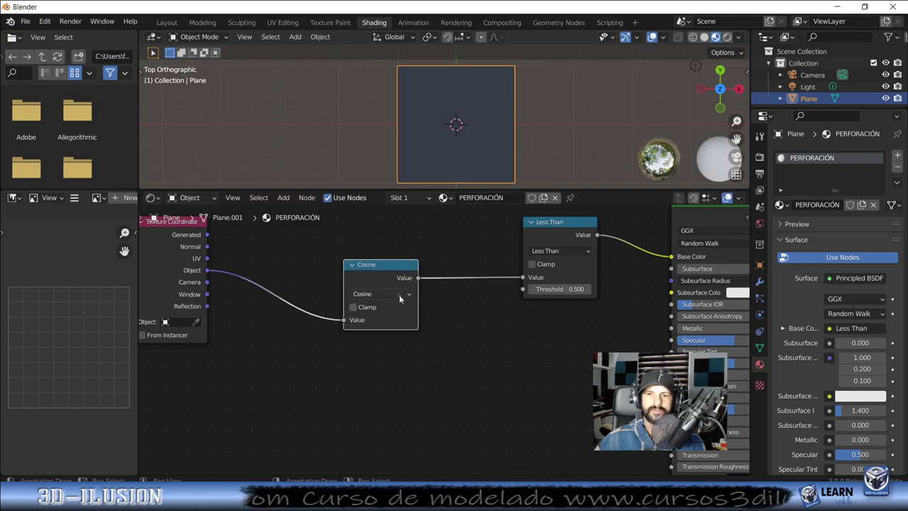
{"action": "left_click_drag", "start_coordinate": [393, 277], "coordinate": [407, 260]}
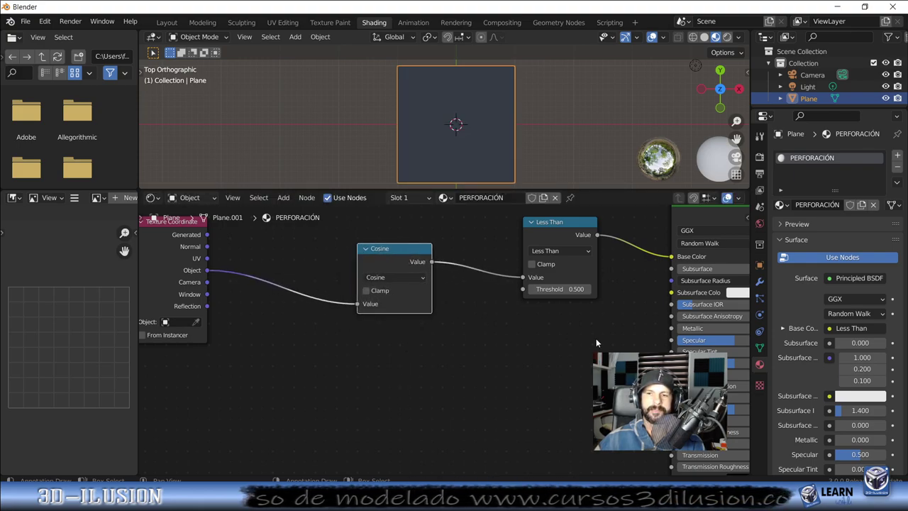
Step: Set the Less Than threshold to 0.900 and spread the nodes out
{"action": "mouse_move", "coordinate": [560, 289]}
{"action": "left_mouse_down"}
{"action": "mouse_move", "coordinate": [518, 289]}
{"action": "mouse_move", "coordinate": [596, 288]}
{"action": "mouse_move", "coordinate": [567, 288]}
{"action": "mouse_move", "coordinate": [579, 289]}
{"action": "left_mouse_up"}
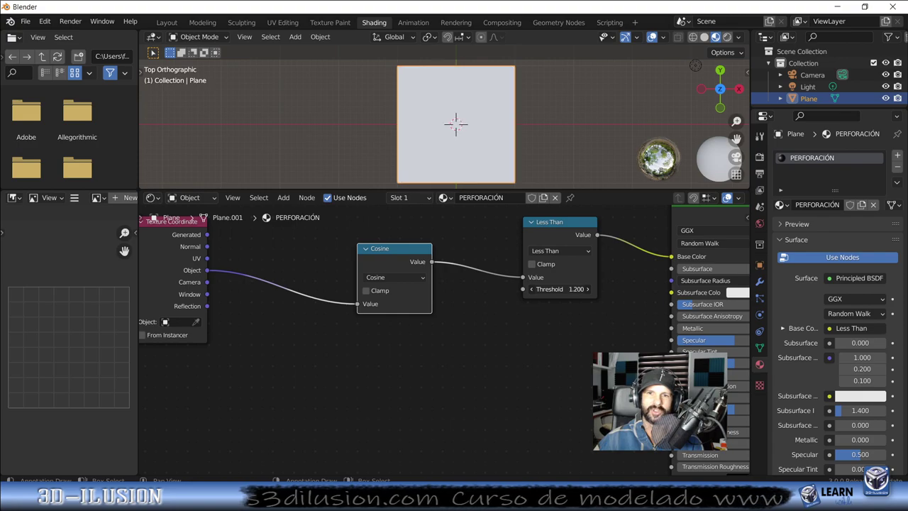
{"action": "scroll", "coordinate": [471, 313], "scroll_direction": "down", "scroll_amount": 2}
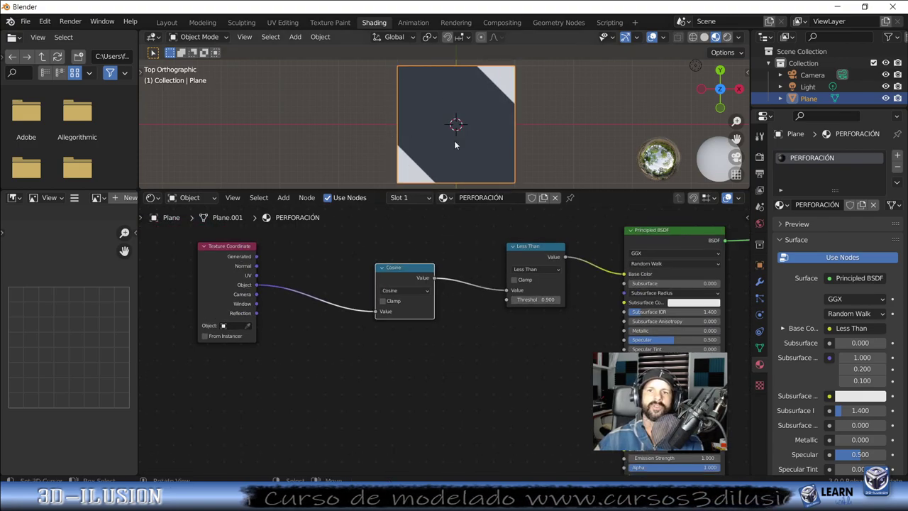
{"action": "scroll", "coordinate": [462, 331], "scroll_direction": "down", "scroll_amount": 1}
{"action": "middle_click_drag", "start_coordinate": [337, 334], "coordinate": [398, 337]}
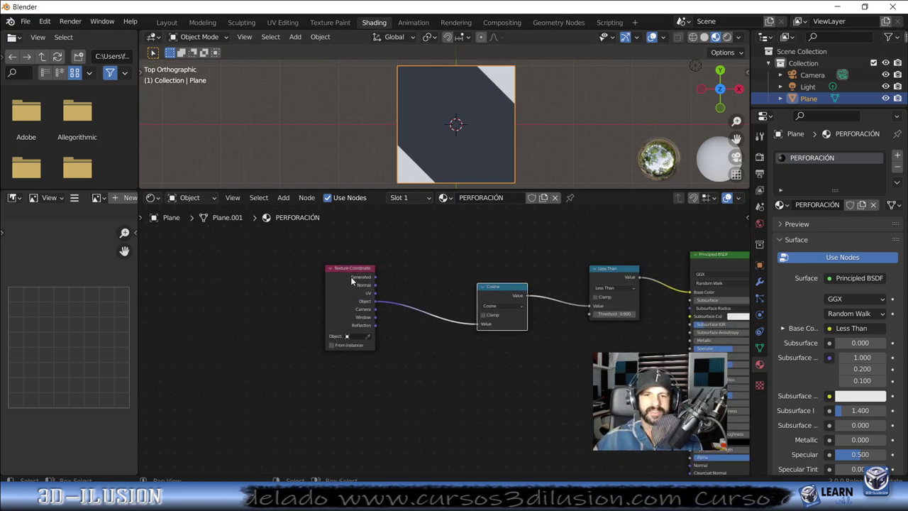
{"action": "left_click_drag", "start_coordinate": [351, 276], "coordinate": [290, 284]}
{"action": "left_click_drag", "start_coordinate": [504, 294], "coordinate": [502, 280]}
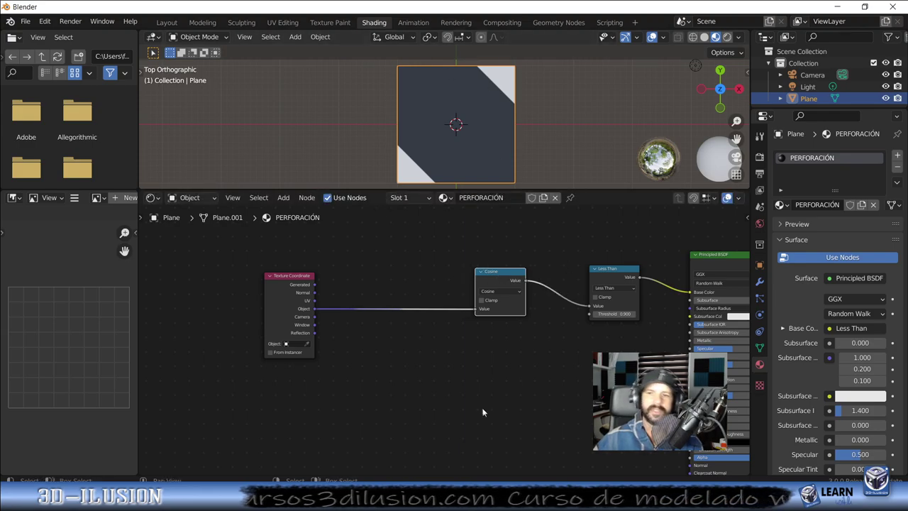
{"action": "scroll", "coordinate": [540, 391], "scroll_direction": "up", "scroll_amount": 1}
{"action": "middle_click_drag", "start_coordinate": [540, 390], "coordinate": [436, 384]}
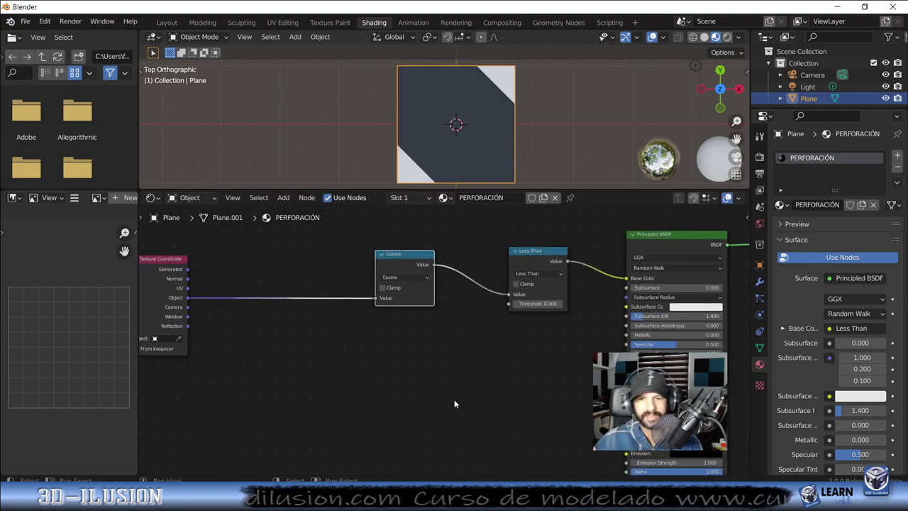
{"action": "key", "text": "shift+a"}
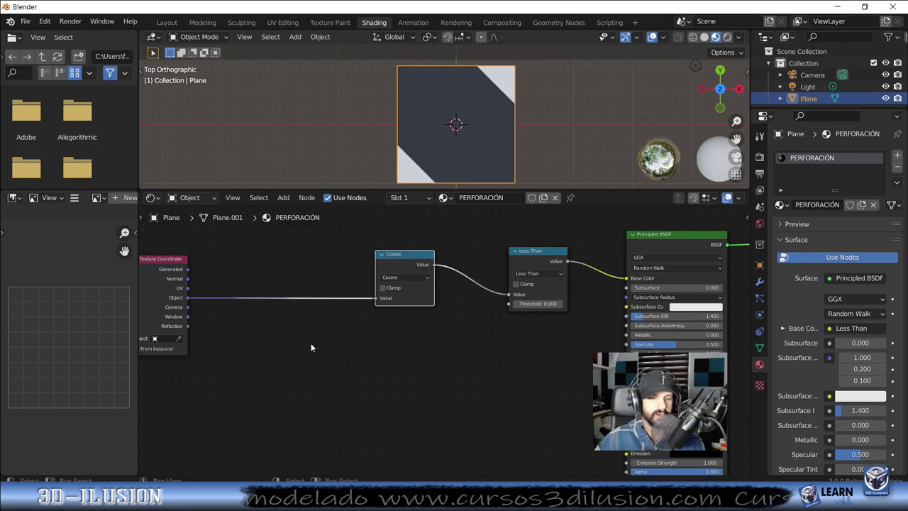
{"action": "key", "text": "shift+a"}
{"action": "mouse_move", "coordinate": [259, 415]}
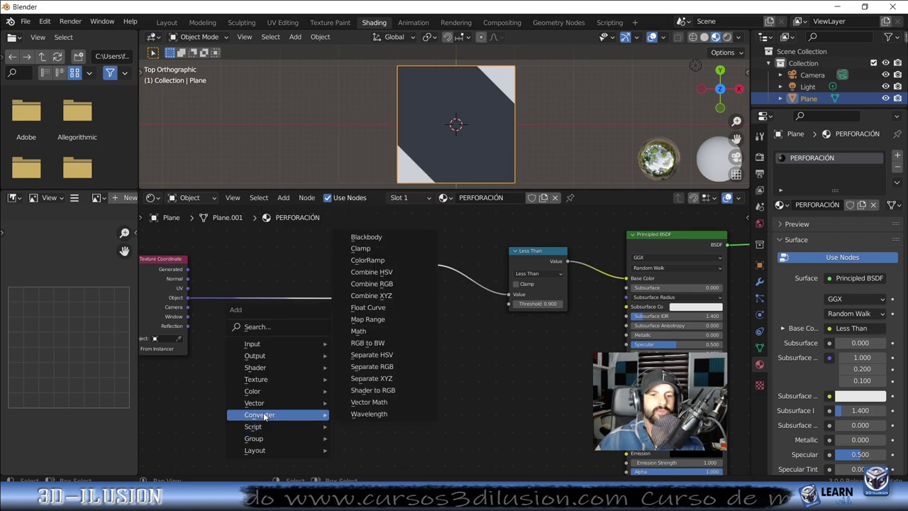
Step: Insert Separate XYZ so its X output feeds Cosine, then duplicate the Cosine–Less Than pair
{"action": "left_click", "coordinate": [373, 386]}
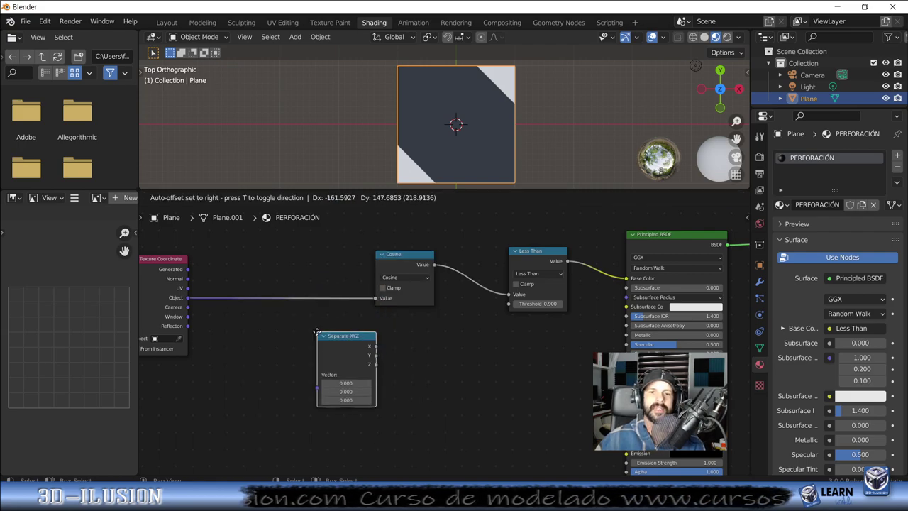
{"action": "left_click", "coordinate": [300, 277]}
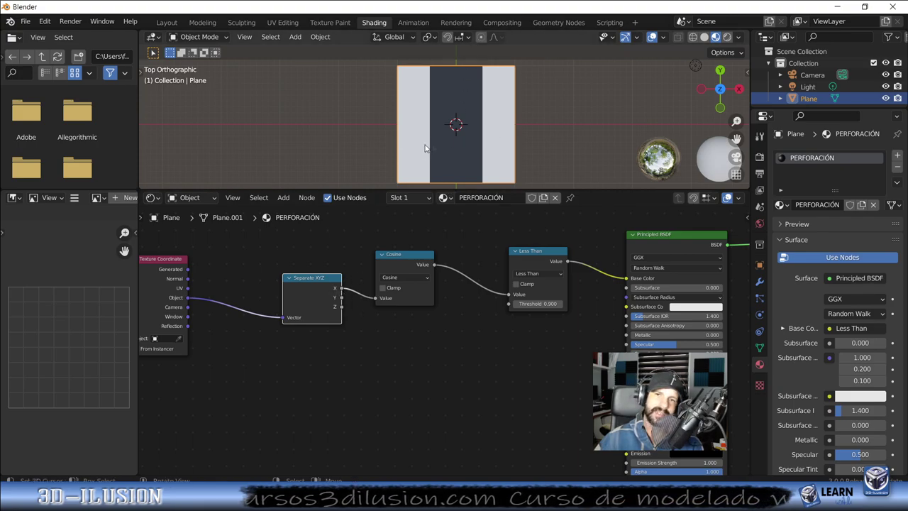
{"action": "left_click_drag", "start_coordinate": [342, 298], "coordinate": [375, 298]}
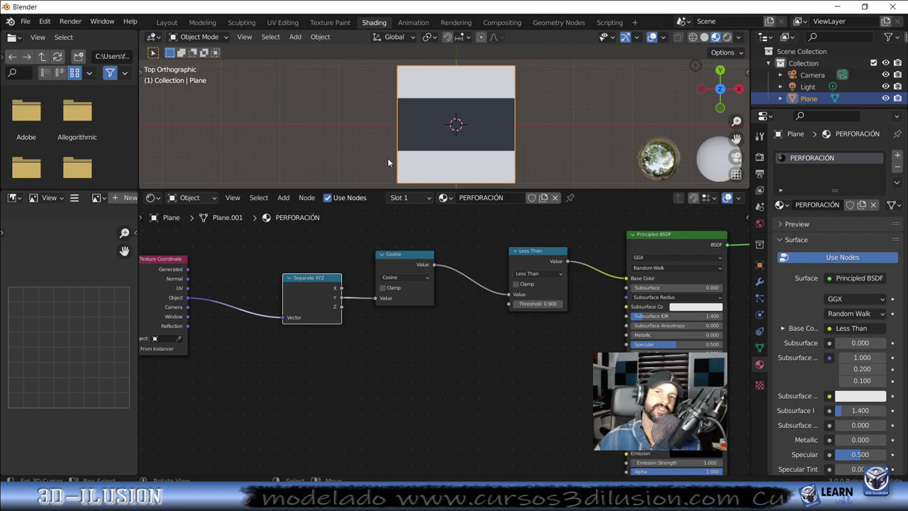
{"action": "key", "text": "ctrl+z"}
{"action": "key", "text": "ctrl+z"}
{"action": "left_click_drag", "start_coordinate": [490, 328], "coordinate": [352, 231]}
{"action": "key", "text": "shift+d"}
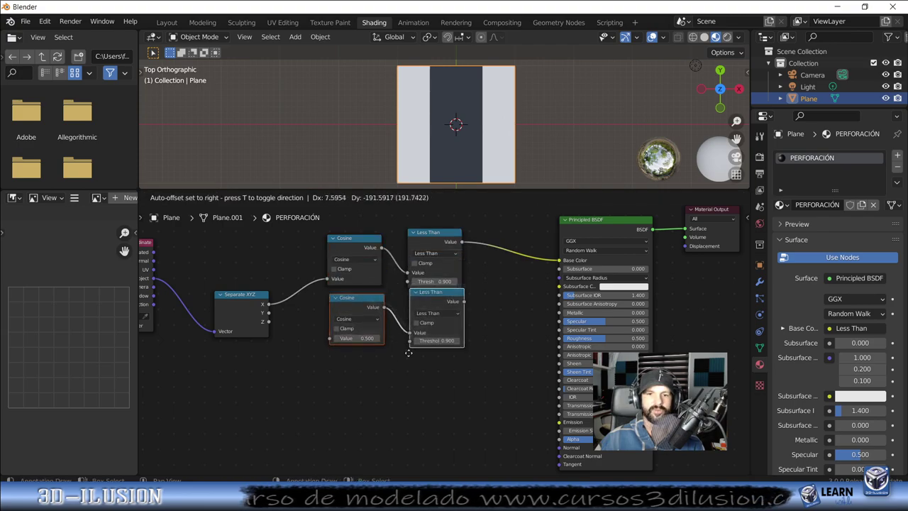
Step: Remove the copied Less Than and feed Y through the copied Cosine into the Threshold
{"action": "left_click", "coordinate": [415, 366]}
{"action": "left_click", "coordinate": [430, 316]}
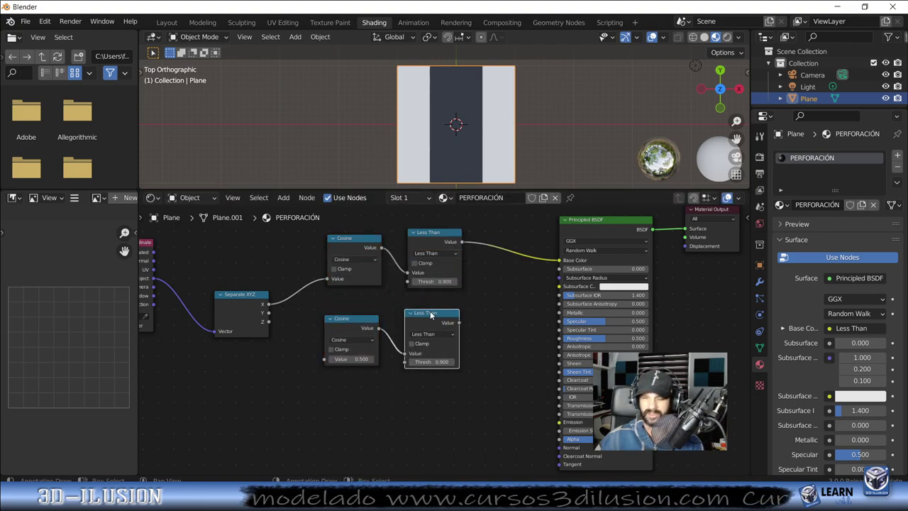
{"action": "key", "text": "x"}
{"action": "left_click_drag", "start_coordinate": [379, 328], "coordinate": [409, 281]}
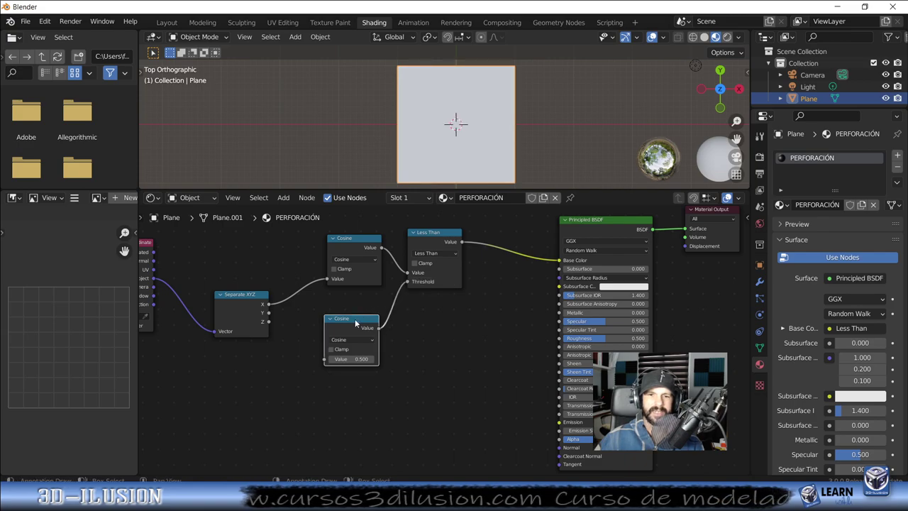
{"action": "left_click_drag", "start_coordinate": [356, 323], "coordinate": [348, 306]}
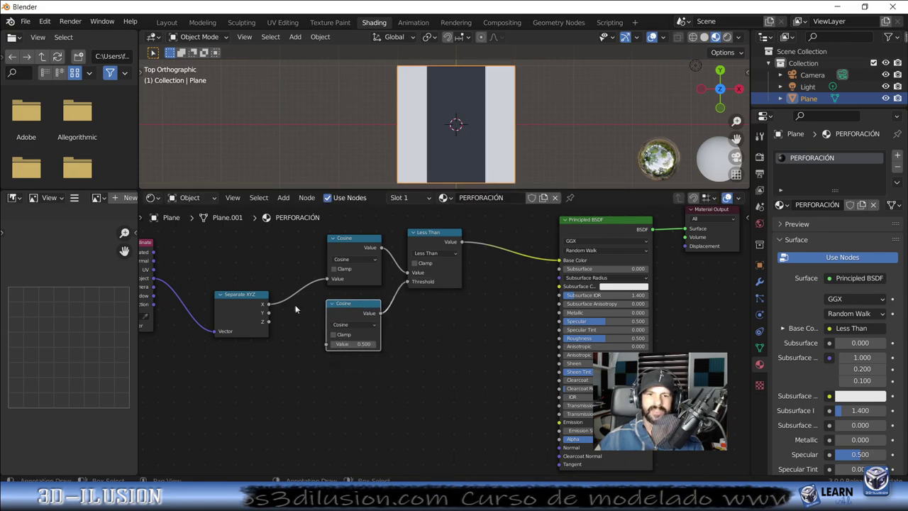
{"action": "left_click_drag", "start_coordinate": [270, 315], "coordinate": [326, 344]}
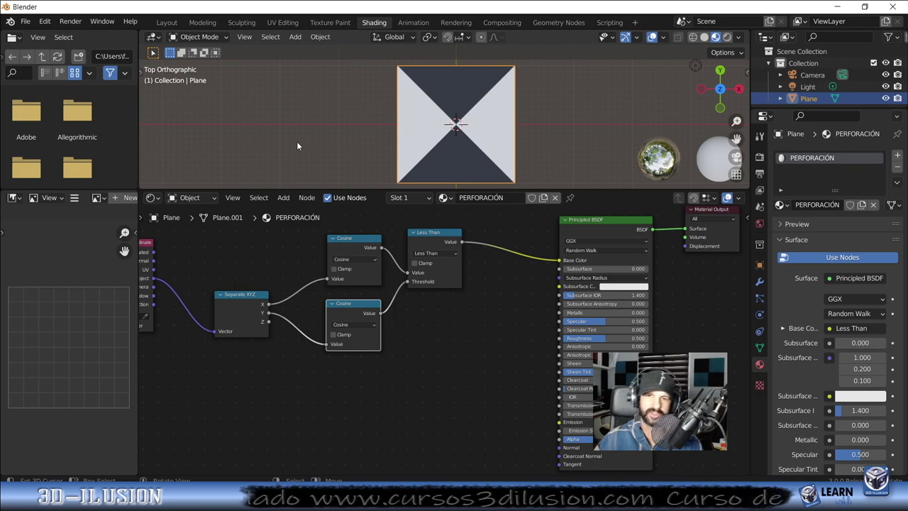
Step: Move Material Output, Principled BSDF and Less Than to the right to open space
{"action": "key", "text": "Home"}
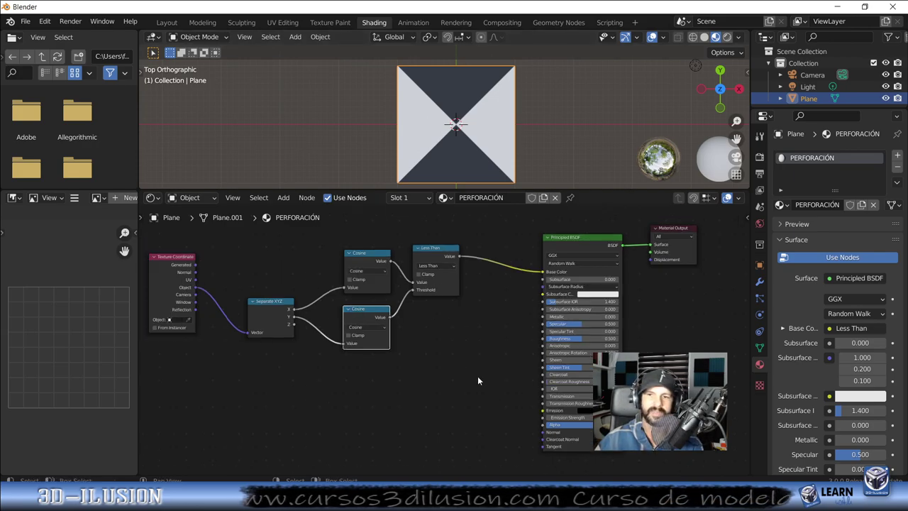
{"action": "middle_click_drag", "start_coordinate": [477, 381], "coordinate": [398, 334]}
{"action": "scroll", "coordinate": [352, 306], "scroll_direction": "down", "scroll_amount": 1}
{"action": "left_click_drag", "start_coordinate": [504, 266], "coordinate": [671, 272]}
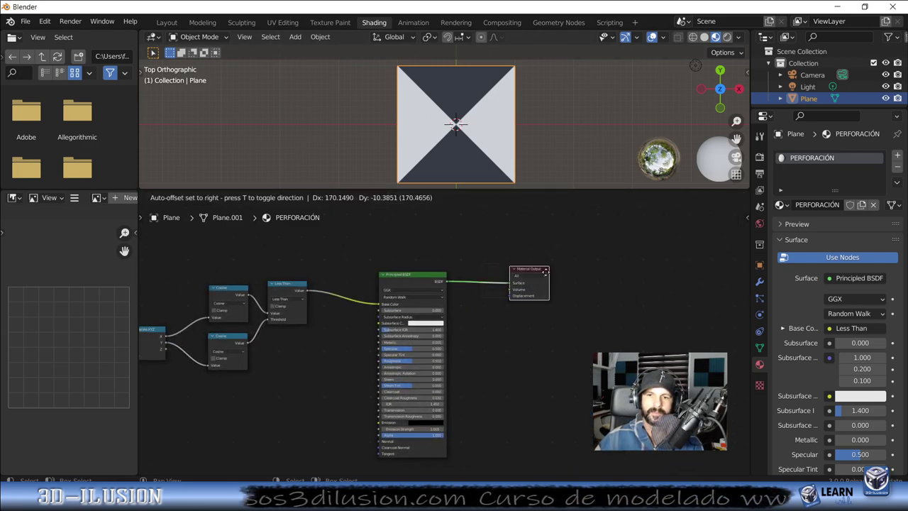
{"action": "mouse_move", "coordinate": [420, 273]}
{"action": "left_mouse_down"}
{"action": "mouse_move", "coordinate": [593, 290]}
{"action": "mouse_move", "coordinate": [556, 292]}
{"action": "left_mouse_up"}
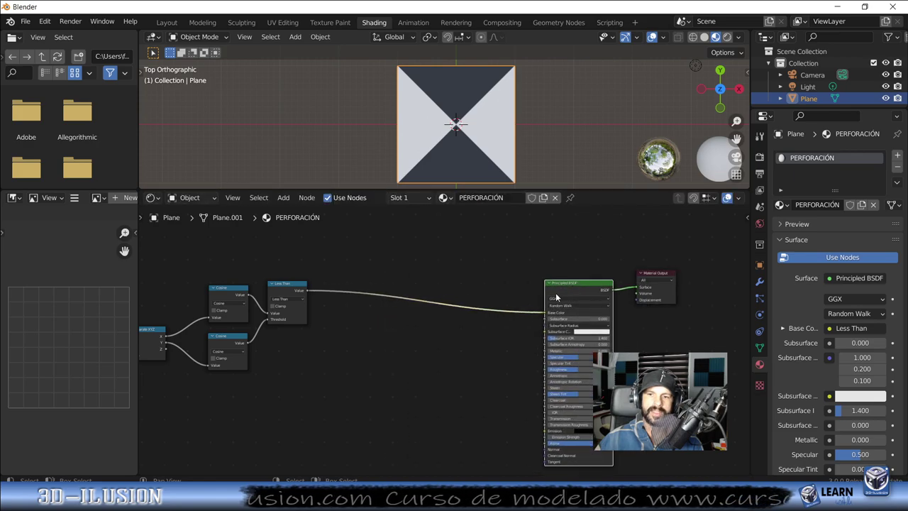
{"action": "middle_click_drag", "start_coordinate": [350, 335], "coordinate": [481, 297]}
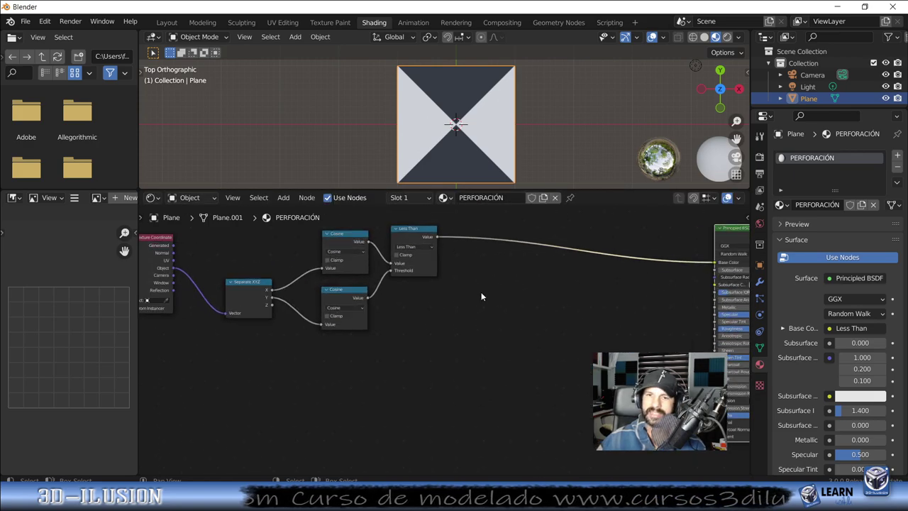
{"action": "scroll", "coordinate": [481, 297], "scroll_direction": "up", "scroll_amount": 3}
{"action": "left_click_drag", "start_coordinate": [414, 215], "coordinate": [586, 223]}
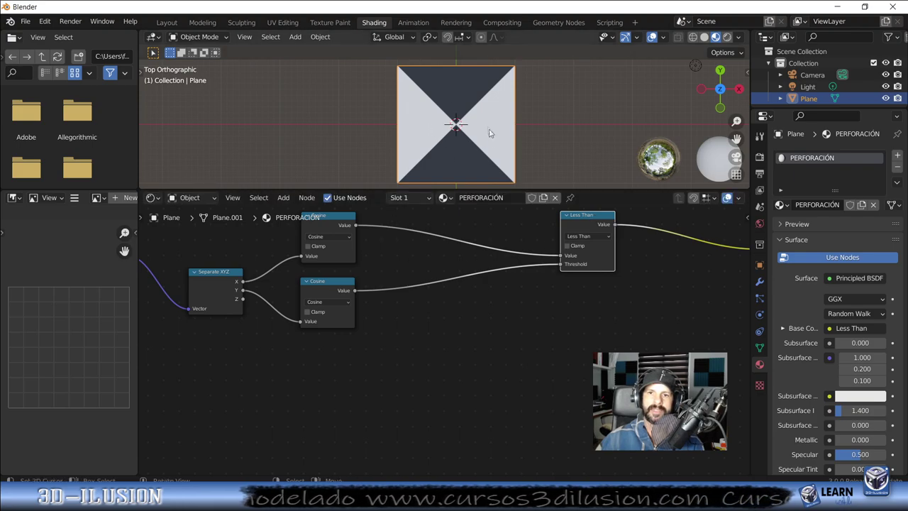
{"action": "key", "text": "shift+d"}
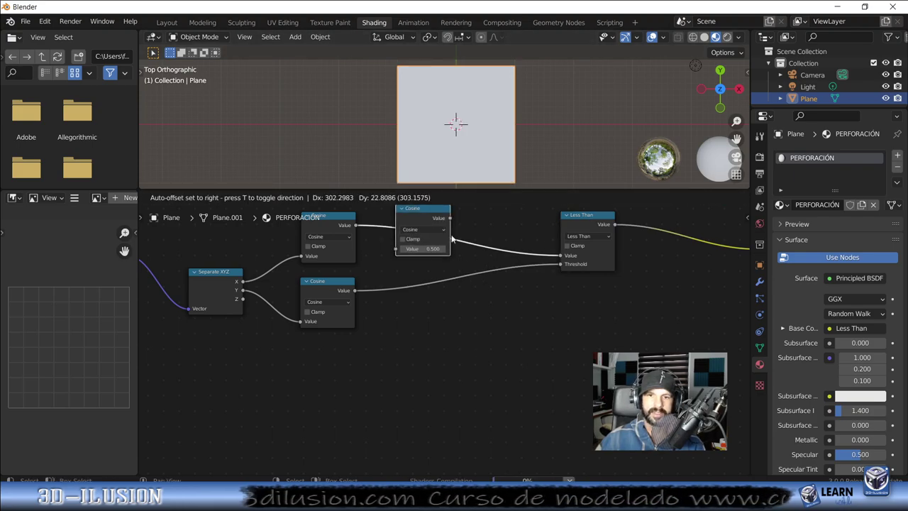
Step: Multiply the X and Y Cosines before Less Than, unlinking the Cosine from Threshold
{"action": "left_click", "coordinate": [402, 268]}
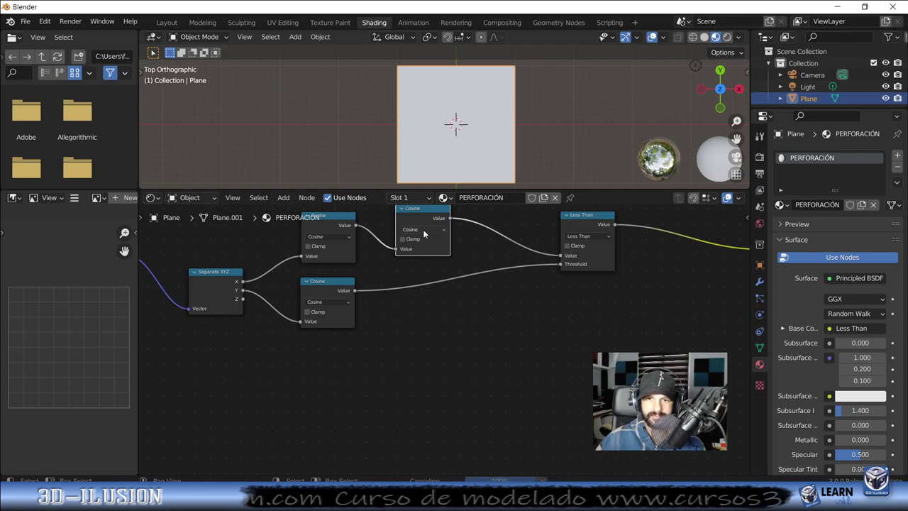
{"action": "scroll", "coordinate": [410, 334], "scroll_direction": "up", "scroll_amount": 1}
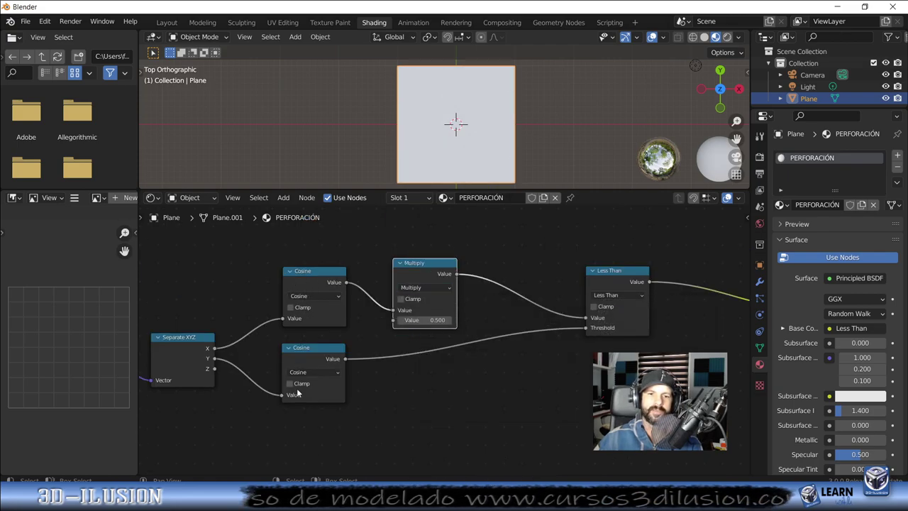
{"action": "left_click_drag", "start_coordinate": [393, 321], "coordinate": [346, 358]}
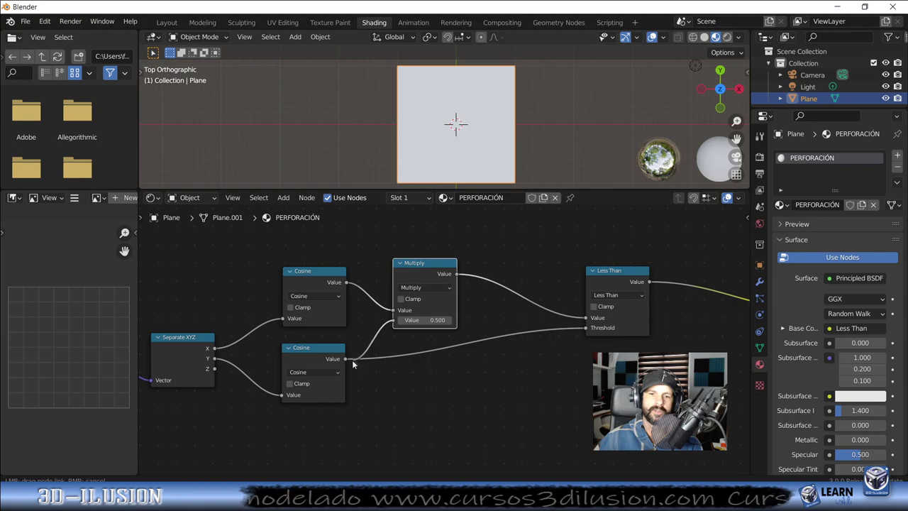
{"action": "scroll", "coordinate": [582, 358], "scroll_direction": "down", "scroll_amount": 1}
{"action": "middle_click_drag", "start_coordinate": [583, 357], "coordinate": [468, 359]}
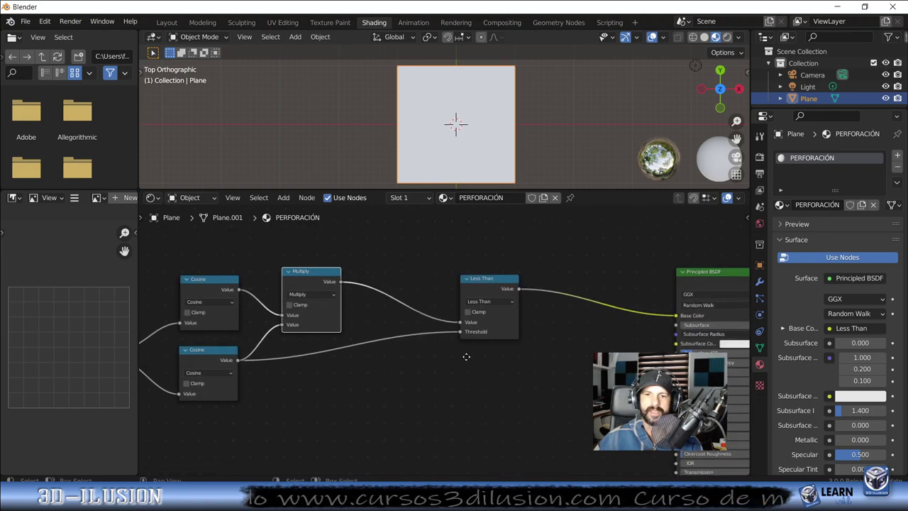
{"action": "left_click_drag", "start_coordinate": [463, 330], "coordinate": [399, 354]}
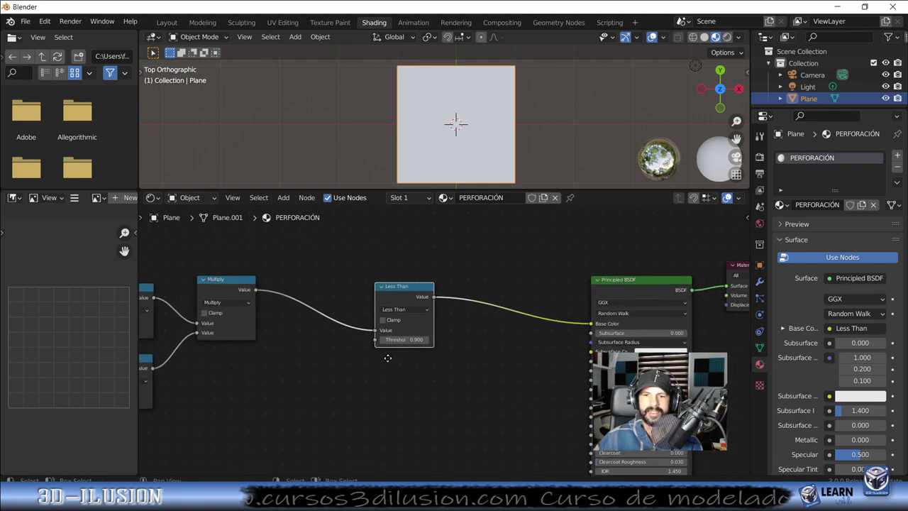
{"action": "middle_click_drag", "start_coordinate": [400, 354], "coordinate": [314, 364]}
{"action": "mouse_move", "coordinate": [409, 289]}
{"action": "left_mouse_down"}
{"action": "mouse_move", "coordinate": [404, 258]}
{"action": "mouse_move", "coordinate": [415, 300]}
{"action": "left_mouse_up"}
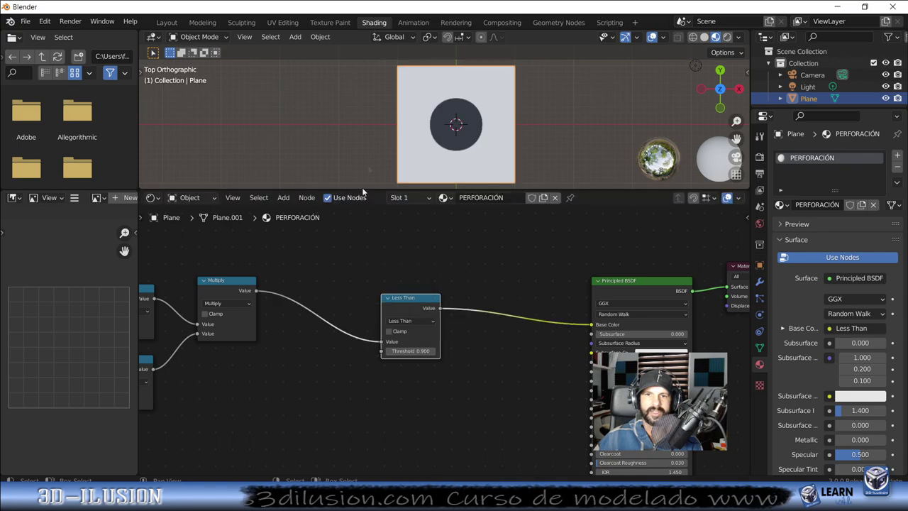
{"action": "middle_click_drag", "start_coordinate": [234, 283], "coordinate": [312, 268]}
{"action": "left_click_drag", "start_coordinate": [313, 269], "coordinate": [390, 276]}
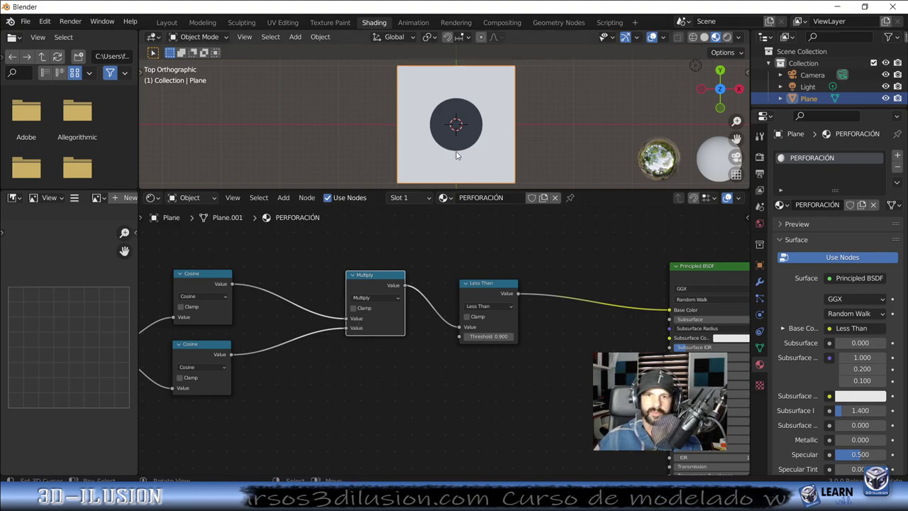
Step: Move the Texture Coordinate and Separate XYZ nodes further left to make room
{"action": "mouse_move", "coordinate": [387, 440]}
{"action": "middle_mouse_down"}
{"action": "mouse_move", "coordinate": [489, 388]}
{"action": "mouse_move", "coordinate": [518, 379]}
{"action": "mouse_move", "coordinate": [547, 391]}
{"action": "middle_mouse_up"}
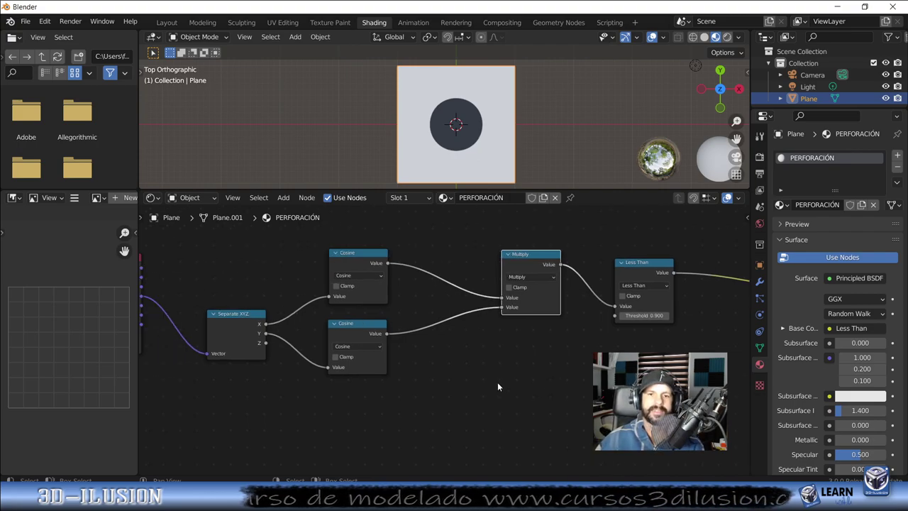
{"action": "mouse_move", "coordinate": [540, 366]}
{"action": "middle_mouse_down"}
{"action": "mouse_move", "coordinate": [416, 393]}
{"action": "mouse_move", "coordinate": [524, 390]}
{"action": "mouse_move", "coordinate": [455, 388]}
{"action": "middle_mouse_up"}
{"action": "scroll", "coordinate": [416, 393], "scroll_direction": "up", "scroll_amount": 1}
{"action": "scroll", "coordinate": [547, 380], "scroll_direction": "down", "scroll_amount": 1}
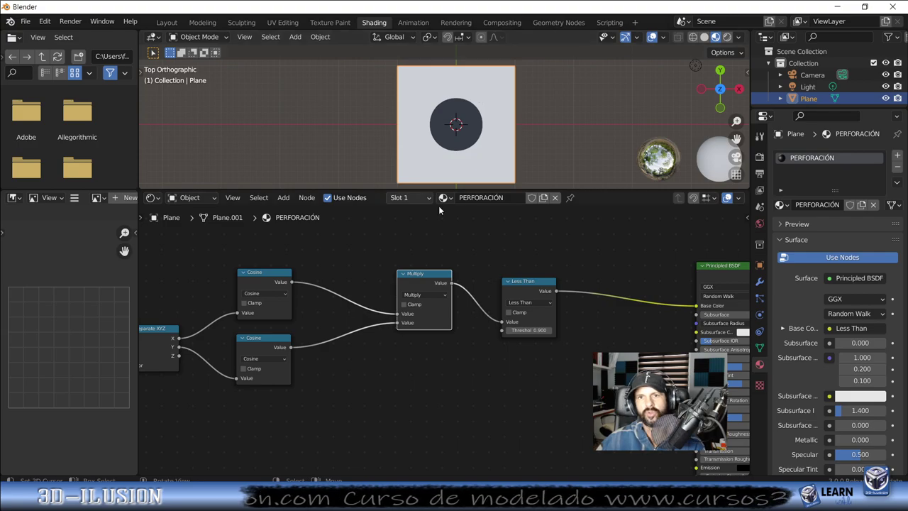
{"action": "middle_click_drag", "start_coordinate": [213, 298], "coordinate": [472, 298]}
{"action": "left_click_drag", "start_coordinate": [277, 283], "coordinate": [137, 289]}
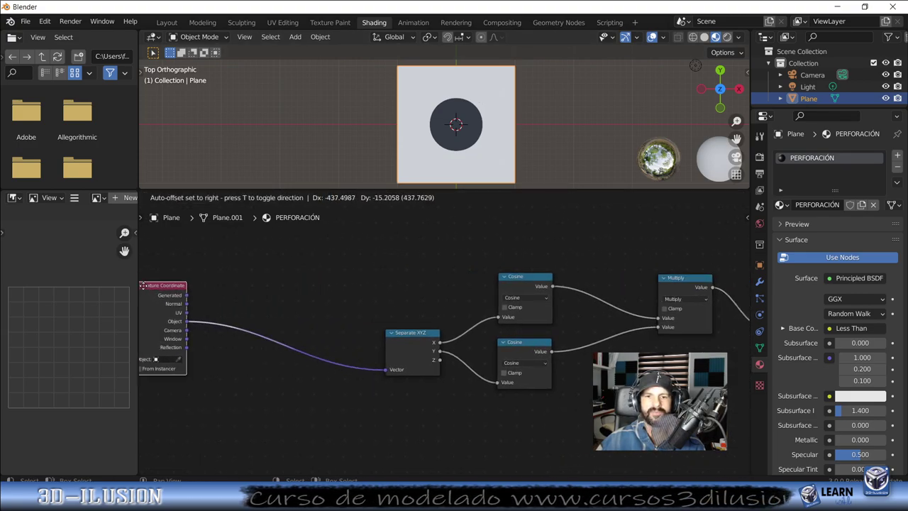
{"action": "left_click_drag", "start_coordinate": [432, 340], "coordinate": [296, 332]}
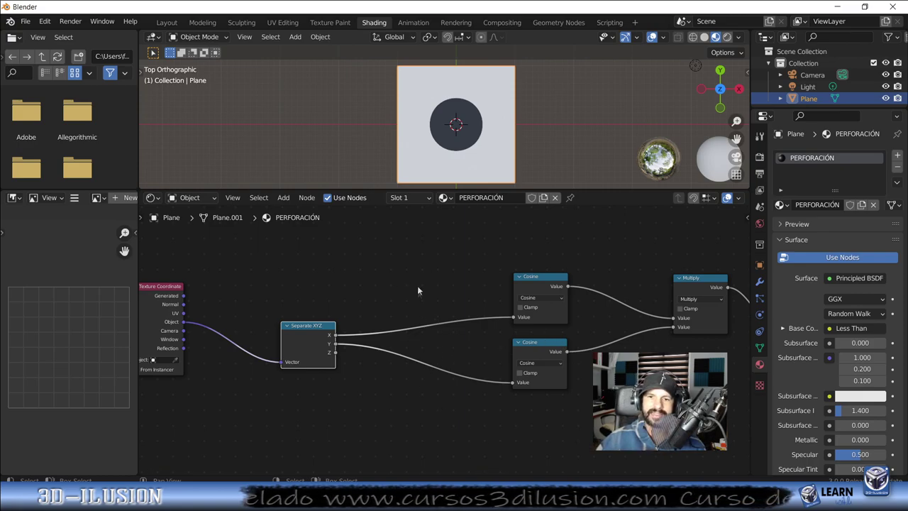
Step: Copy the Multiply node onto the X-to-Cosine link with a value of 3.400
{"action": "left_click", "coordinate": [705, 291]}
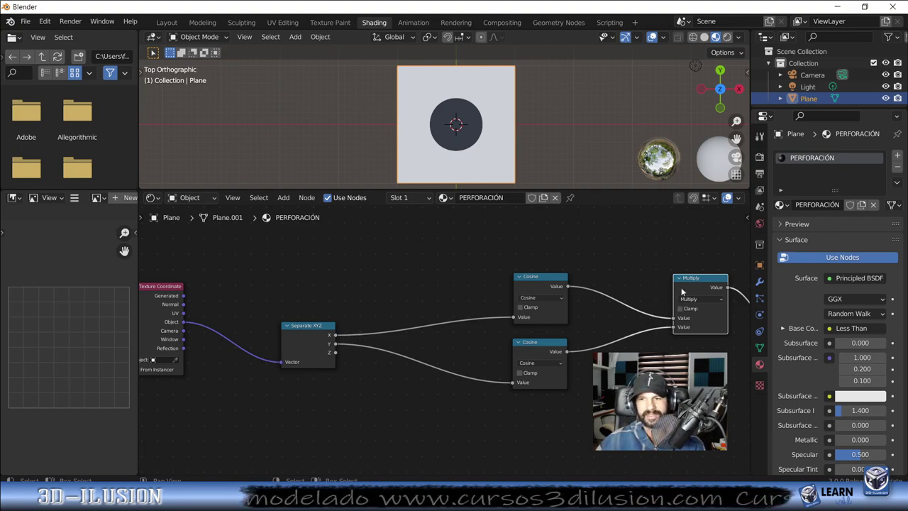
{"action": "key", "text": "shift+d"}
{"action": "left_click", "coordinate": [448, 286]}
{"action": "mouse_move", "coordinate": [454, 327]}
{"action": "left_mouse_down"}
{"action": "mouse_move", "coordinate": [496, 326]}
{"action": "mouse_move", "coordinate": [418, 327]}
{"action": "left_mouse_up"}
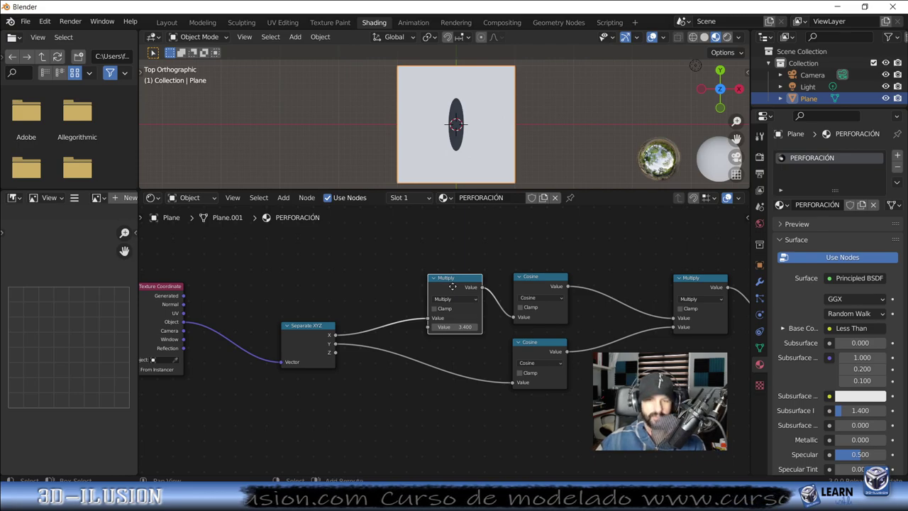
Step: Duplicate the X Multiply node onto the Y-to-Cosine link
{"action": "key", "text": "shift+d"}
{"action": "left_click", "coordinate": [478, 438]}
{"action": "scroll", "coordinate": [478, 433], "scroll_direction": "up", "scroll_amount": 2}
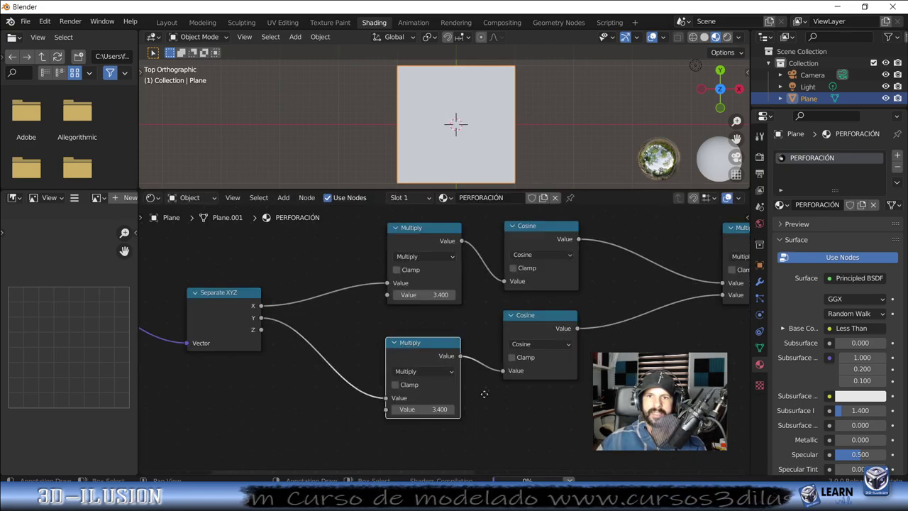
{"action": "scroll", "coordinate": [486, 405], "scroll_direction": "up", "scroll_amount": 1}
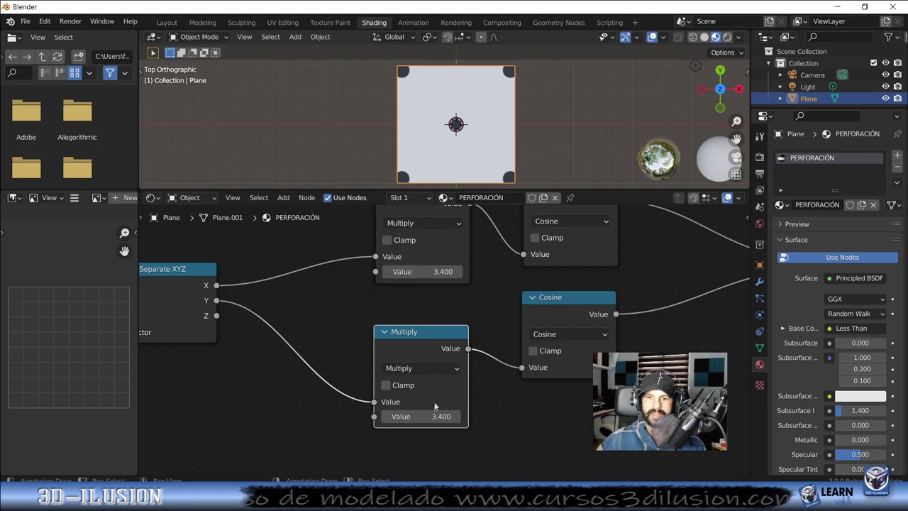
Step: Tune the X multiplier to 14.200 and the Y multiplier to 15.000 for an even dot grid
{"action": "left_click_drag", "start_coordinate": [435, 334], "coordinate": [447, 329]}
{"action": "left_click_drag", "start_coordinate": [433, 411], "coordinate": [468, 411]}
{"action": "mouse_move", "coordinate": [433, 271]}
{"action": "left_mouse_down"}
{"action": "mouse_move", "coordinate": [418, 271]}
{"action": "mouse_move", "coordinate": [458, 271]}
{"action": "left_mouse_up"}
{"action": "mouse_move", "coordinate": [447, 411]}
{"action": "left_mouse_down"}
{"action": "mouse_move", "coordinate": [436, 411]}
{"action": "mouse_move", "coordinate": [457, 411]}
{"action": "left_mouse_up"}
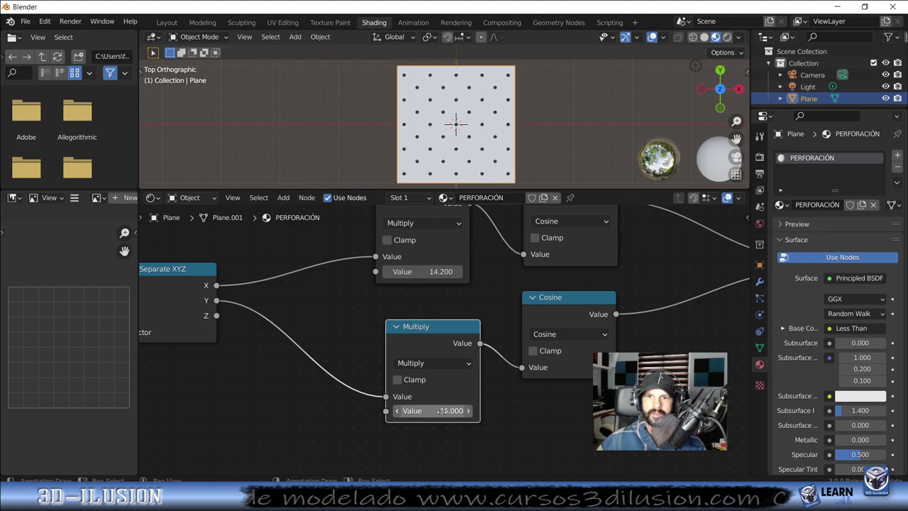
{"action": "scroll", "coordinate": [440, 383], "scroll_direction": "down", "scroll_amount": 1}
{"action": "scroll", "coordinate": [433, 369], "scroll_direction": "down", "scroll_amount": 1}
{"action": "scroll", "coordinate": [427, 355], "scroll_direction": "down", "scroll_amount": 2}
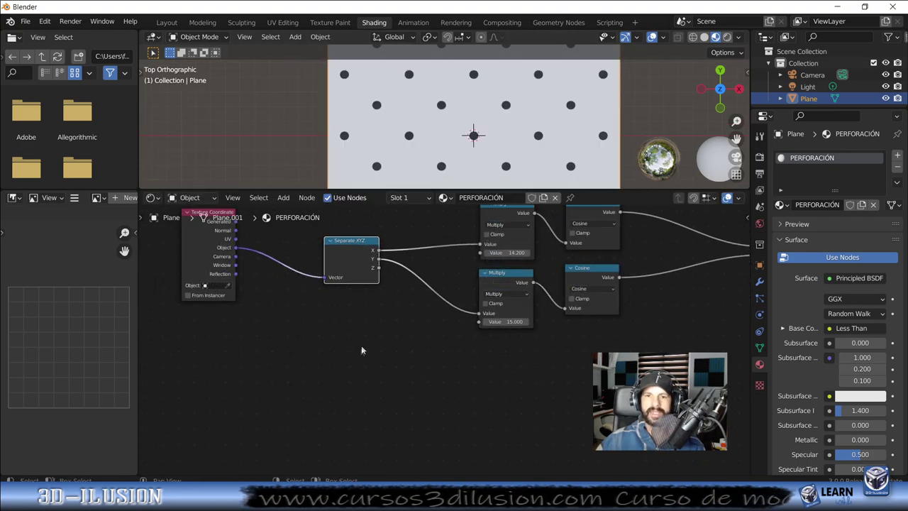
{"action": "key", "text": "shift+a"}
{"action": "mouse_move", "coordinate": [323, 272]}
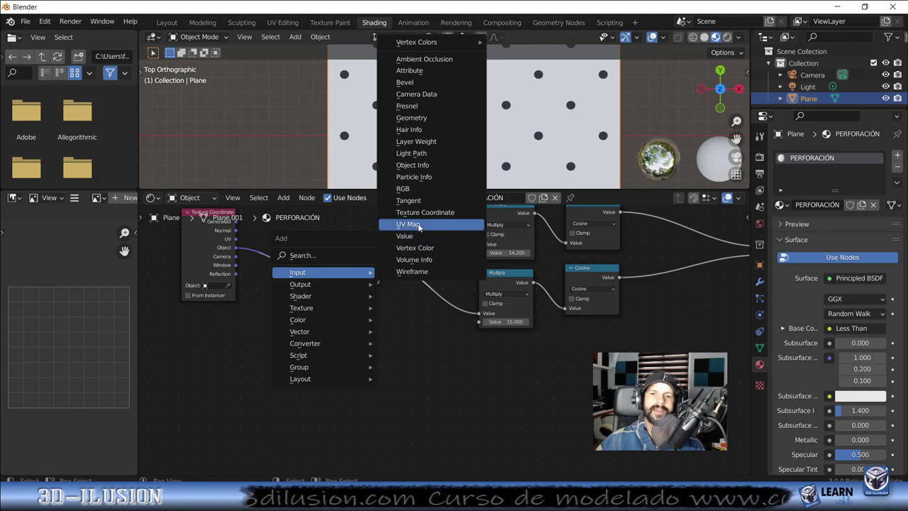
Step: Add a Value node and link it into both the upper and lower Multiply nodes
{"action": "left_click", "coordinate": [408, 236]}
{"action": "left_click", "coordinate": [361, 331]}
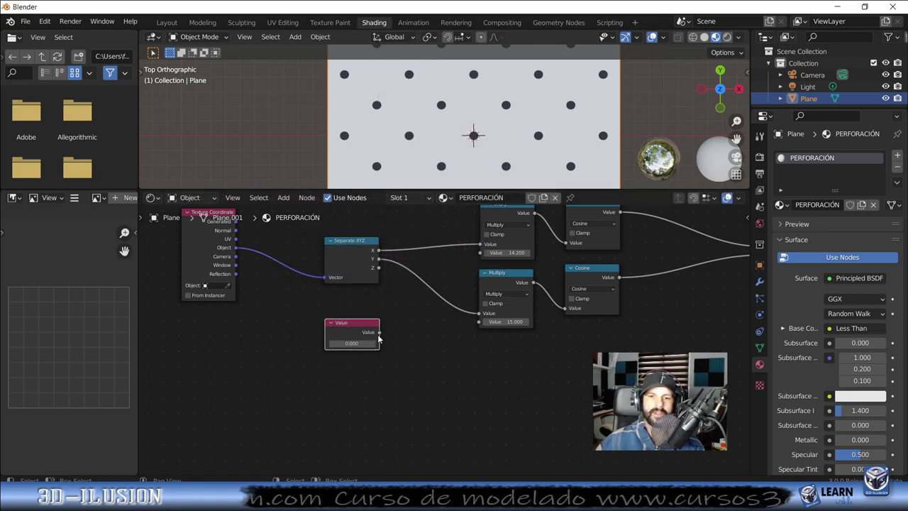
{"action": "left_click_drag", "start_coordinate": [480, 253], "coordinate": [480, 253]}
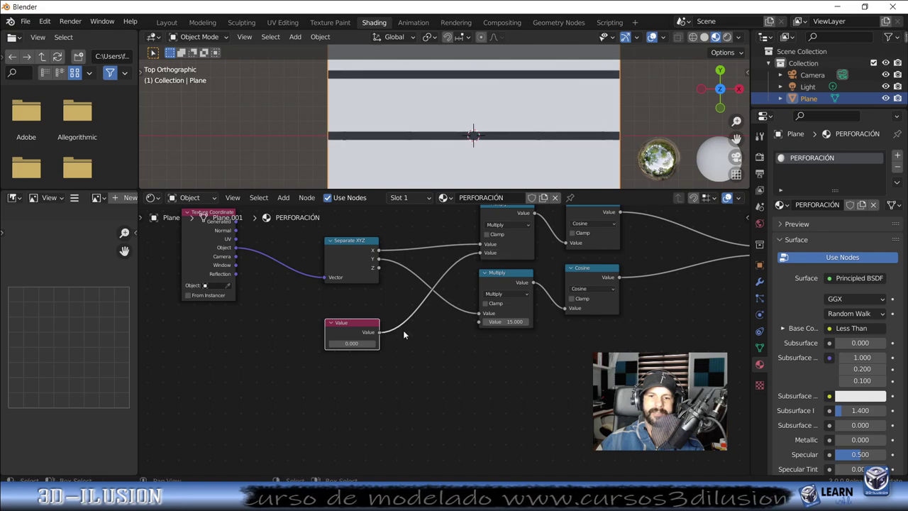
{"action": "left_click_drag", "start_coordinate": [478, 322], "coordinate": [479, 322]}
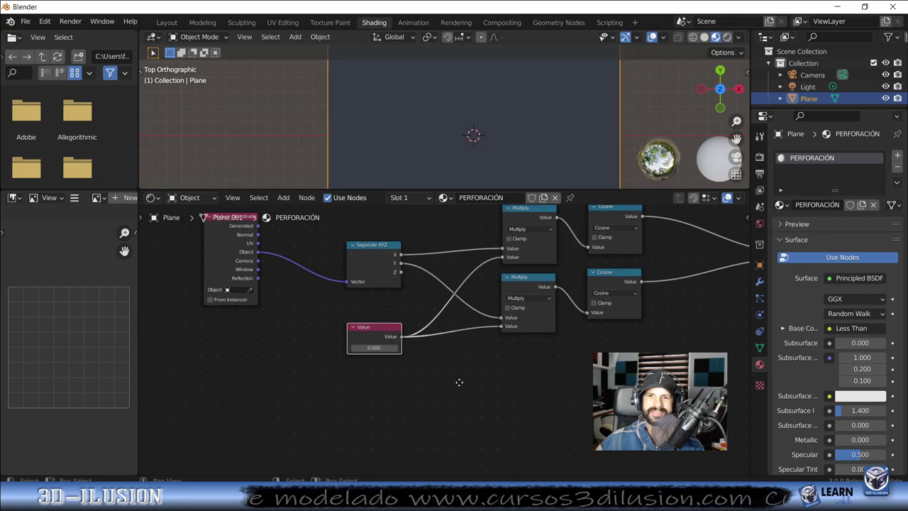
{"action": "middle_click_drag", "start_coordinate": [432, 376], "coordinate": [469, 385]}
Step: Set the shared Value to 15.2, then adjust it up to 44.700 for a dense dot grid
{"action": "scroll", "coordinate": [515, 180], "scroll_direction": "down", "scroll_amount": 2}
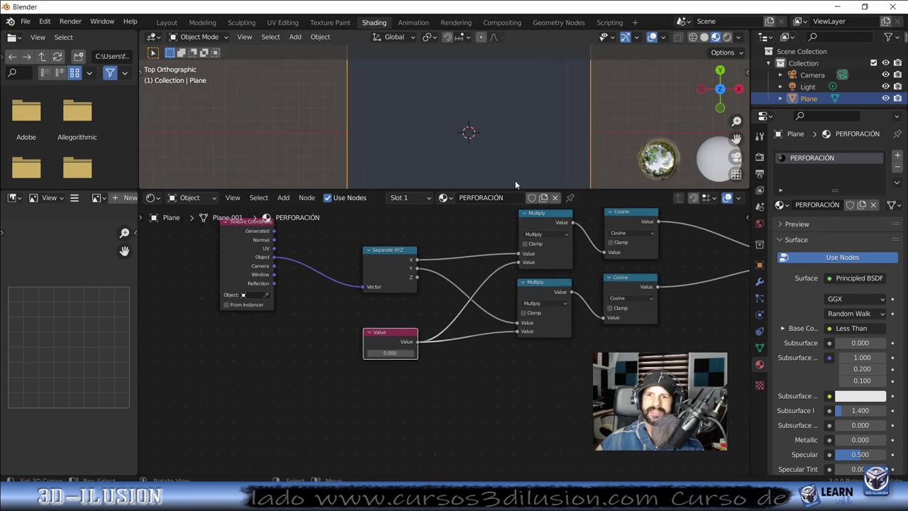
{"action": "scroll", "coordinate": [508, 171], "scroll_direction": "down", "scroll_amount": 3}
{"action": "middle_click_drag", "start_coordinate": [380, 341], "coordinate": [257, 346]}
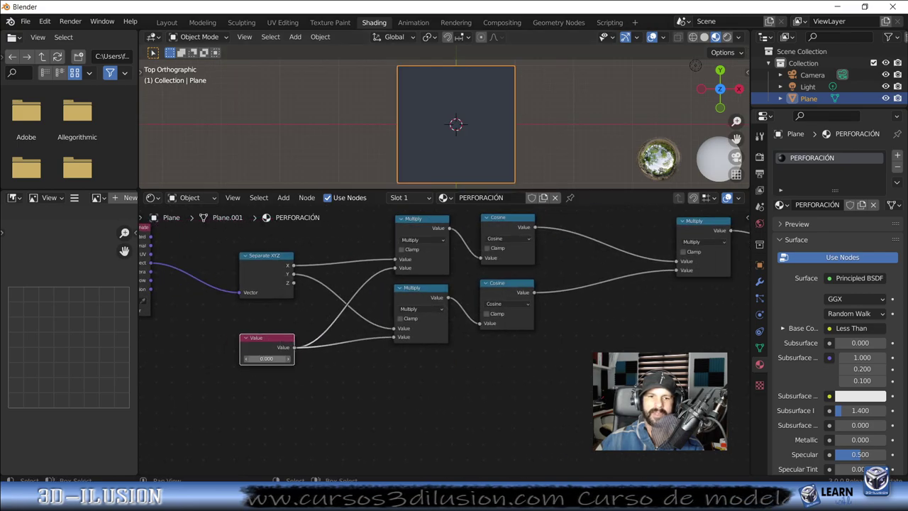
{"action": "type", "text": "15.2"}
{"action": "key", "text": "Return"}
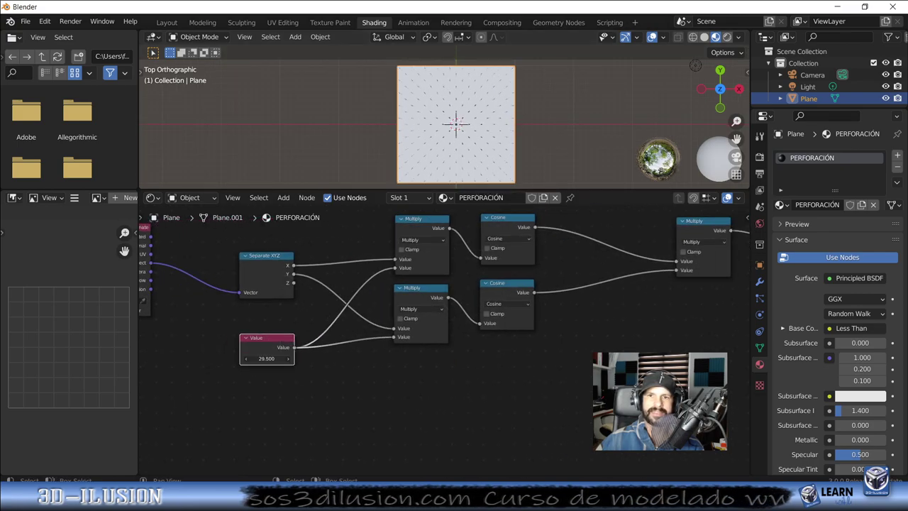
{"action": "left_click_drag", "start_coordinate": [267, 359], "coordinate": [234, 359]}
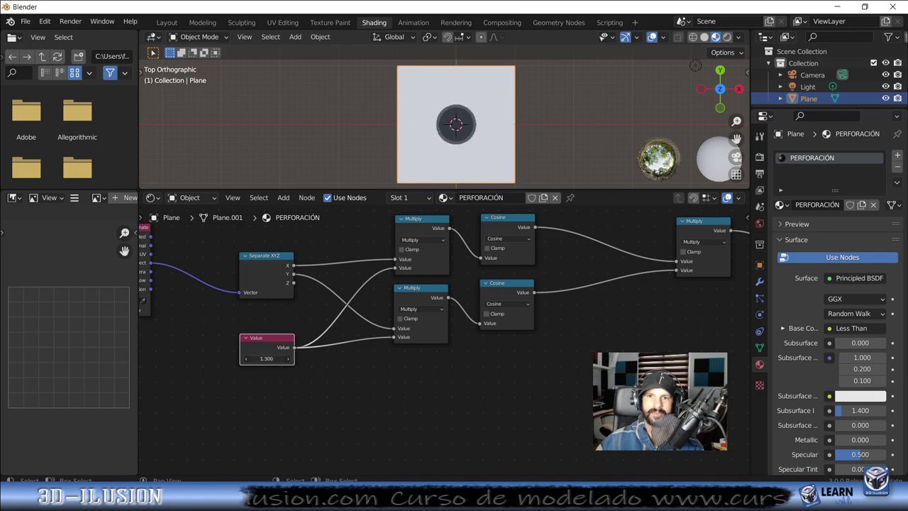
{"action": "scroll", "coordinate": [580, 310], "scroll_direction": "down", "scroll_amount": 3}
{"action": "scroll", "coordinate": [587, 322], "scroll_direction": "up", "scroll_amount": 1}
{"action": "scroll", "coordinate": [555, 332], "scroll_direction": "up", "scroll_amount": 1}
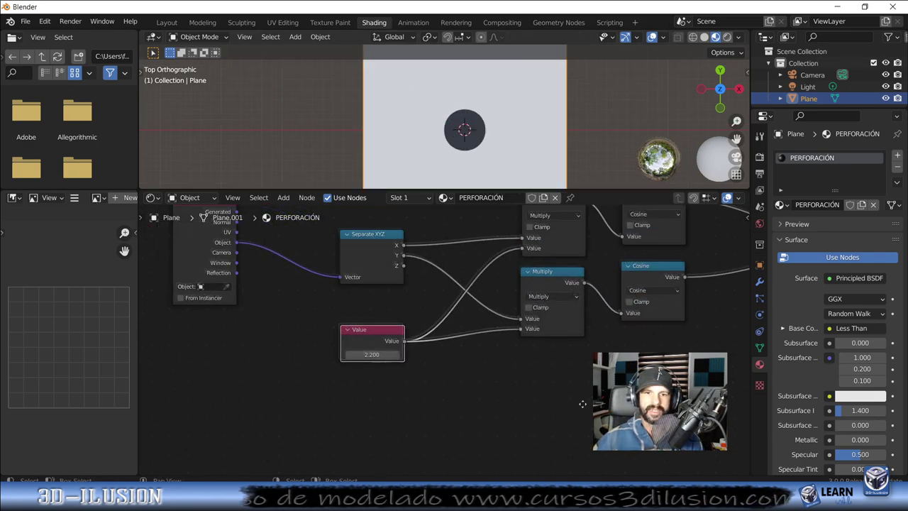
{"action": "mouse_move", "coordinate": [372, 354]}
{"action": "left_mouse_down"}
{"action": "mouse_move", "coordinate": [426, 354]}
{"action": "mouse_move", "coordinate": [348, 354]}
{"action": "left_mouse_up"}
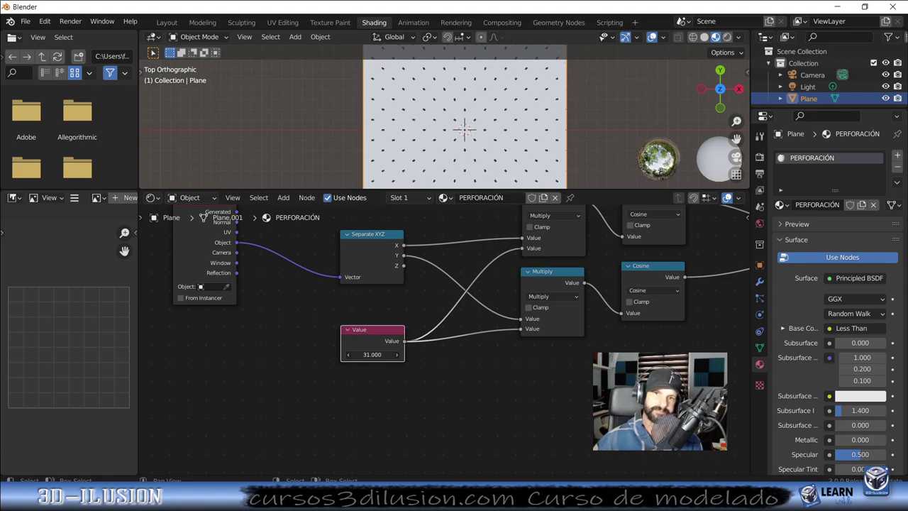
{"action": "left_click_drag", "start_coordinate": [372, 354], "coordinate": [397, 354]}
Step: Move the Texture Coordinate node far to the left
{"action": "scroll", "coordinate": [551, 375], "scroll_direction": "down", "scroll_amount": 1}
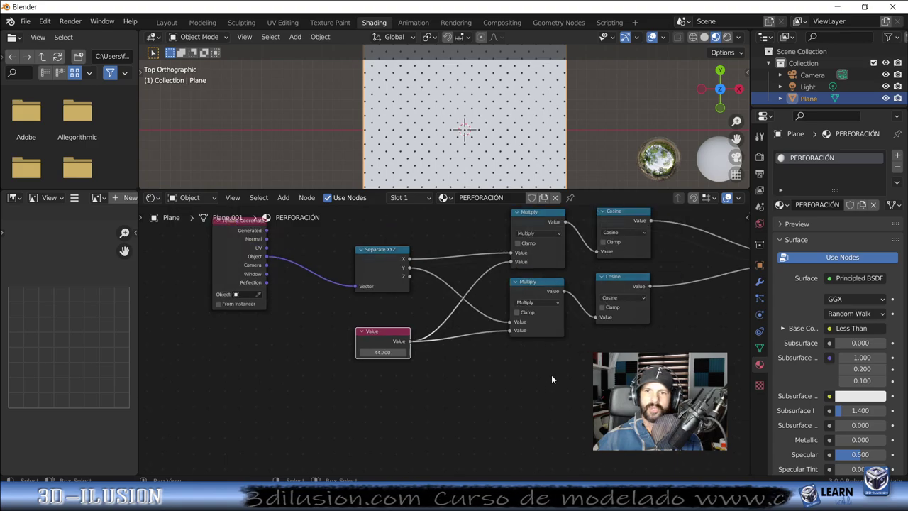
{"action": "scroll", "coordinate": [552, 375], "scroll_direction": "down", "scroll_amount": 3}
{"action": "left_click_drag", "start_coordinate": [320, 272], "coordinate": [188, 273]}
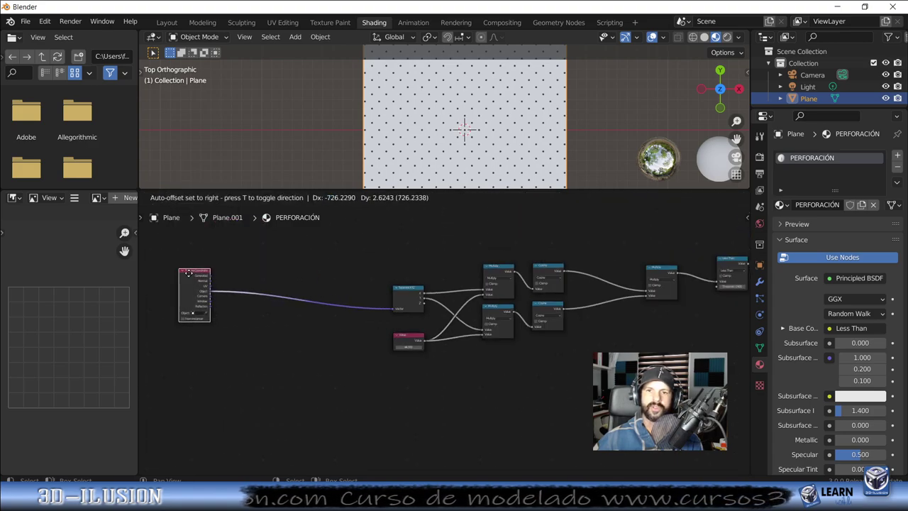
Step: Reposition the Texture Coordinate and Separate XYZ nodes further left
{"action": "middle_click_drag", "start_coordinate": [635, 406], "coordinate": [449, 371]}
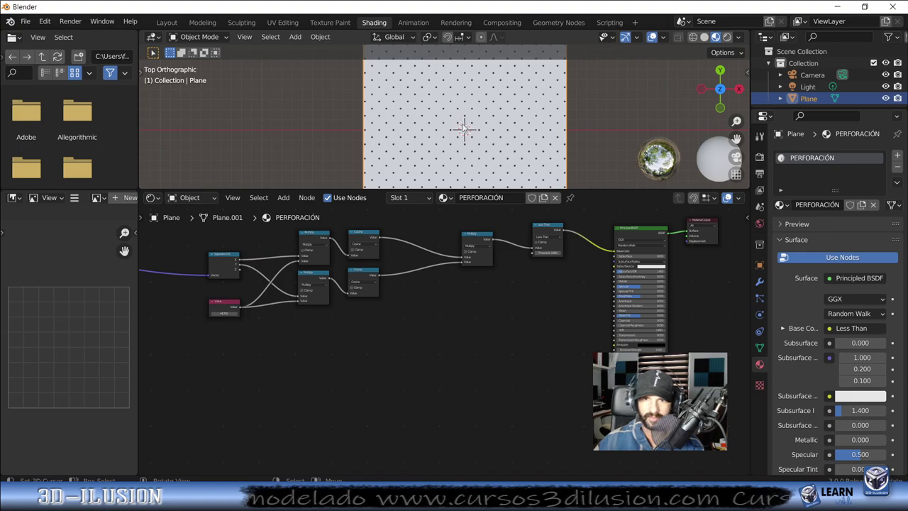
{"action": "scroll", "coordinate": [428, 391], "scroll_direction": "down", "scroll_amount": 2}
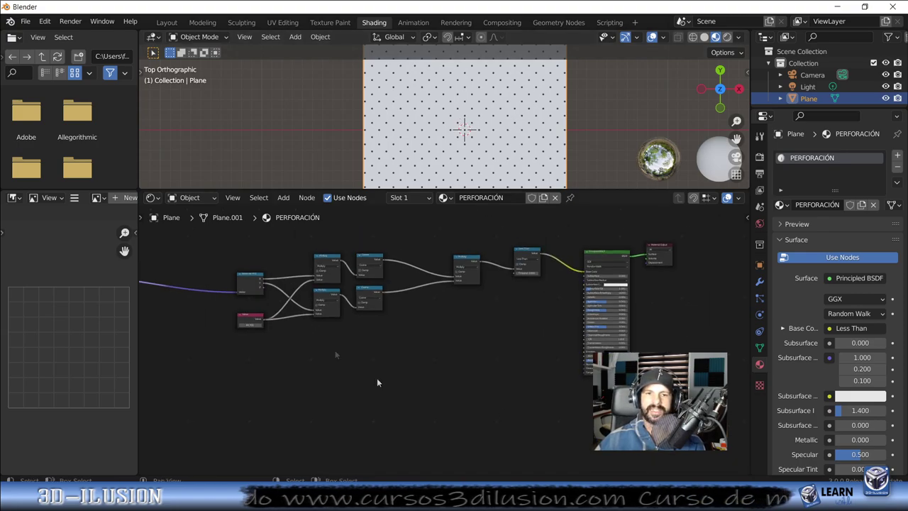
{"action": "mouse_move", "coordinate": [261, 280]}
{"action": "left_mouse_down"}
{"action": "mouse_move", "coordinate": [245, 273]}
{"action": "mouse_move", "coordinate": [255, 276]}
{"action": "left_mouse_up"}
Step: Box-select the Separate XYZ-to-Less Than chain and drop a duplicate below it
{"action": "left_click_drag", "start_coordinate": [206, 239], "coordinate": [553, 345]}
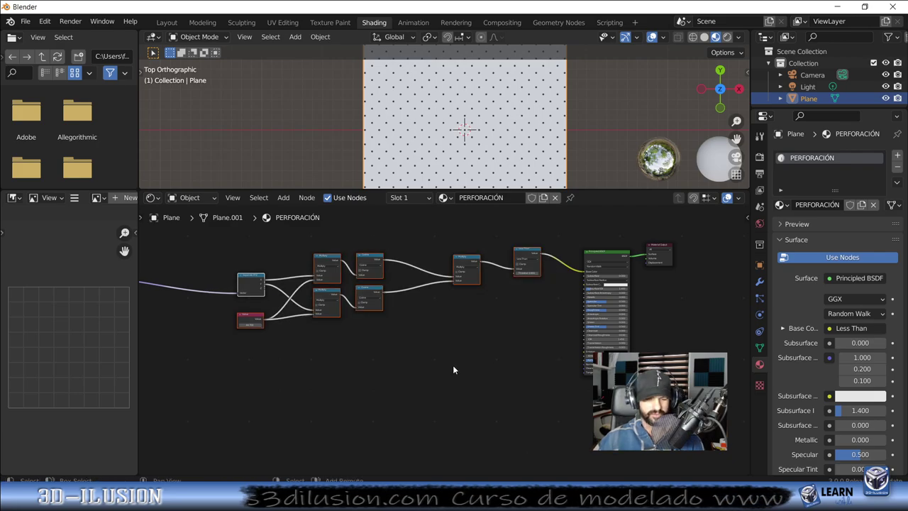
{"action": "key", "text": "shift+d"}
{"action": "left_click", "coordinate": [452, 448]}
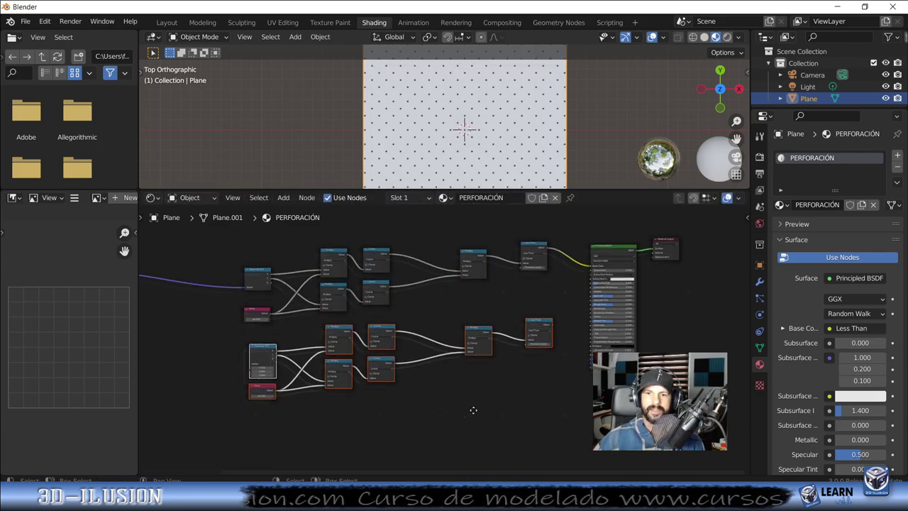
Step: Wire the upper Less Than output into Principled BSDF Base Color, replacing the lower link
{"action": "middle_click_drag", "start_coordinate": [465, 426], "coordinate": [508, 379]}
{"action": "scroll", "coordinate": [447, 392], "scroll_direction": "down", "scroll_amount": 1}
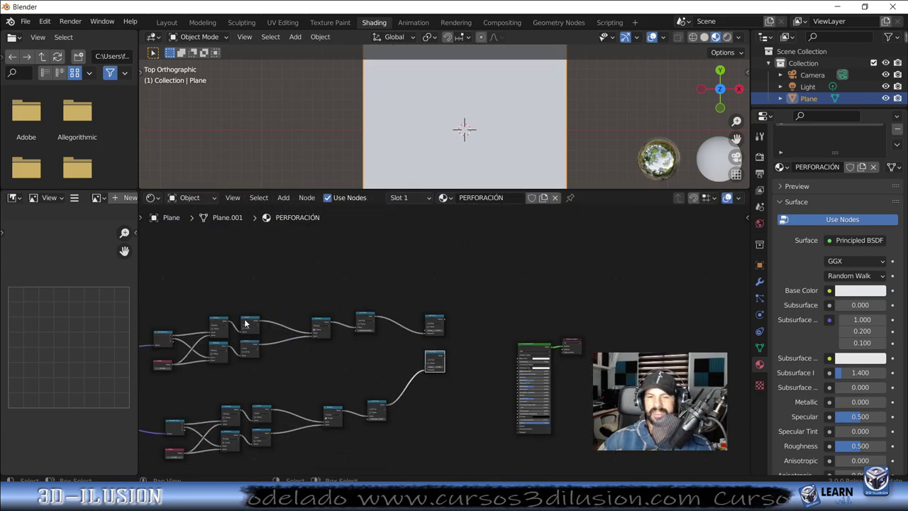
{"action": "scroll", "coordinate": [467, 367], "scroll_direction": "up", "scroll_amount": 1}
{"action": "scroll", "coordinate": [476, 369], "scroll_direction": "up", "scroll_amount": 2}
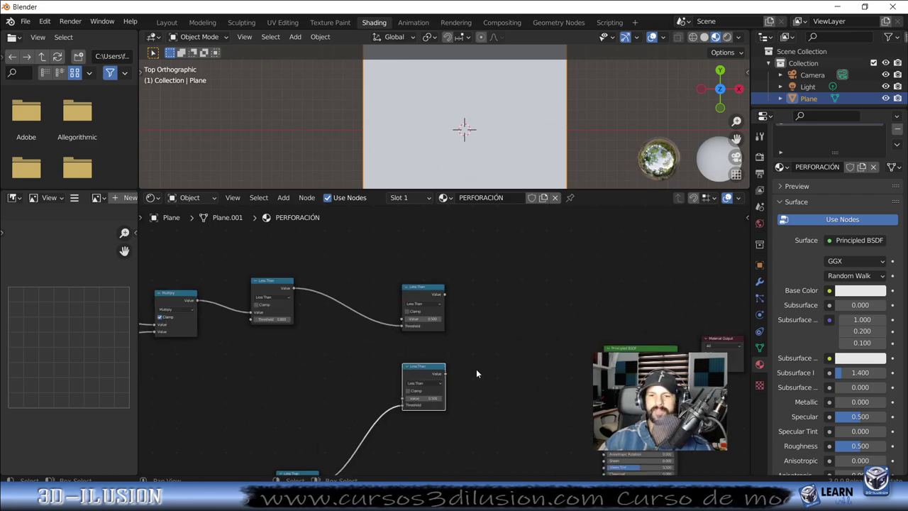
{"action": "scroll", "coordinate": [425, 374], "scroll_direction": "up", "scroll_amount": 1}
{"action": "mouse_move", "coordinate": [371, 377]}
{"action": "left_mouse_down"}
{"action": "mouse_move", "coordinate": [532, 384]}
{"action": "mouse_move", "coordinate": [411, 388]}
{"action": "left_mouse_up"}
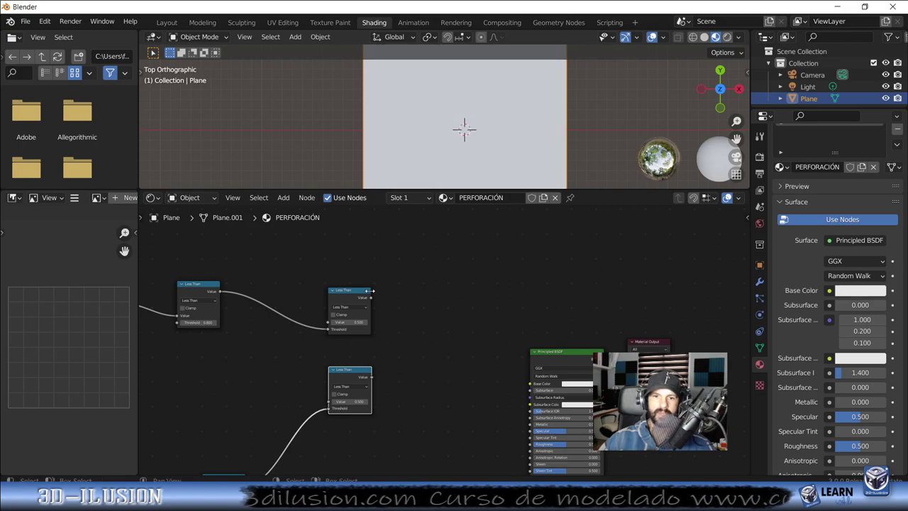
{"action": "left_click_drag", "start_coordinate": [368, 299], "coordinate": [528, 385]}
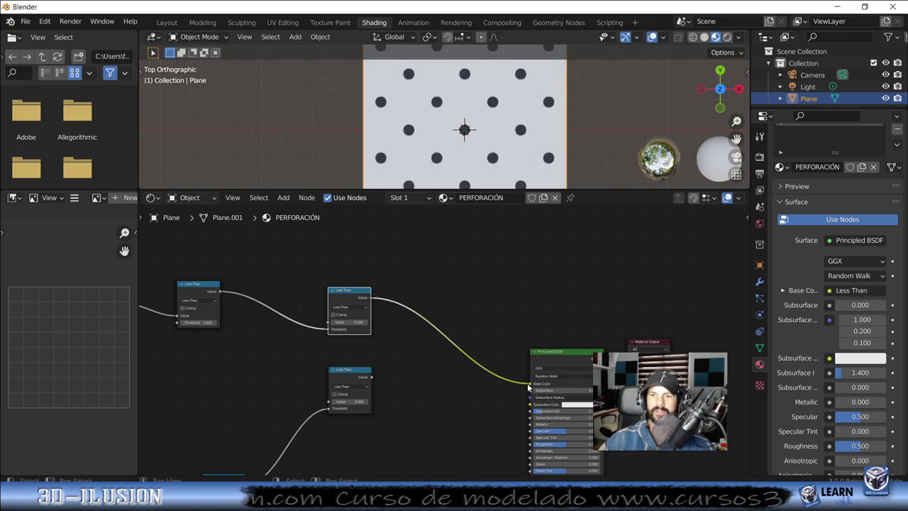
{"action": "middle_click_drag", "start_coordinate": [353, 387], "coordinate": [502, 389]}
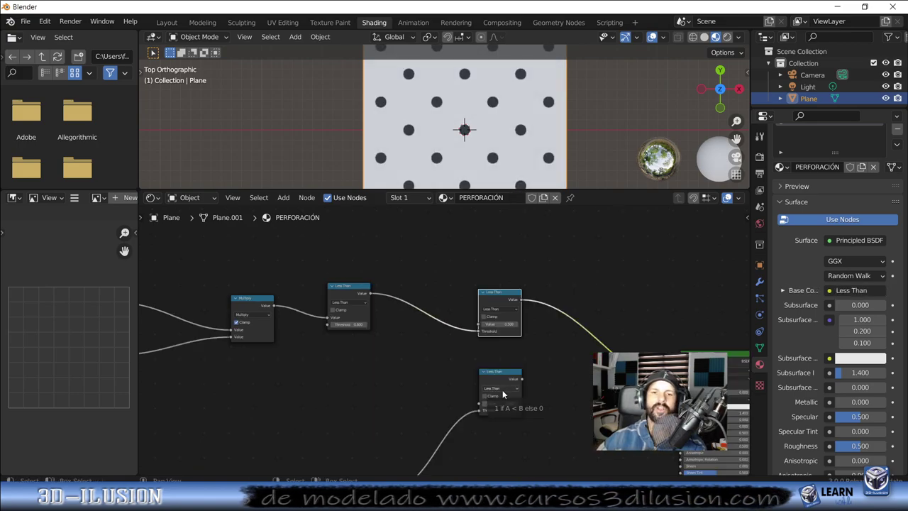
{"action": "scroll", "coordinate": [398, 363], "scroll_direction": "up", "scroll_amount": 1}
{"action": "scroll", "coordinate": [398, 361], "scroll_direction": "up", "scroll_amount": 3}
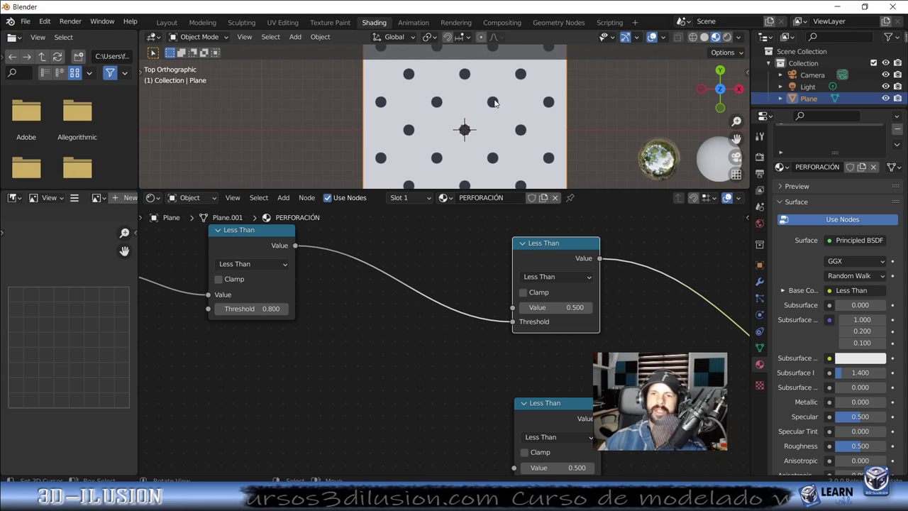
Step: Step the Less Than threshold after the Multiply up to 0.700 for small round dots
{"action": "middle_click_drag", "start_coordinate": [403, 279], "coordinate": [523, 291]}
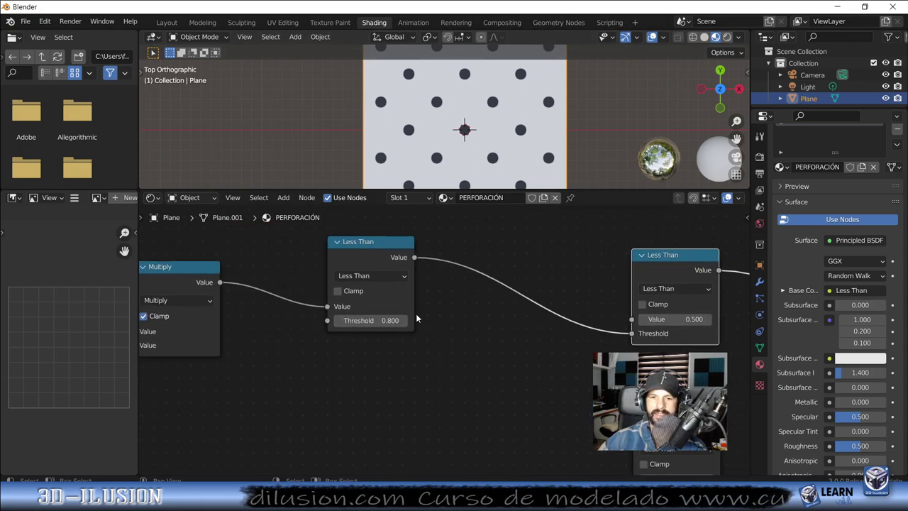
{"action": "mouse_move", "coordinate": [383, 320]}
{"action": "left_mouse_down"}
{"action": "mouse_move", "coordinate": [426, 320]}
{"action": "mouse_move", "coordinate": [368, 320]}
{"action": "mouse_move", "coordinate": [428, 165]}
{"action": "left_mouse_up"}
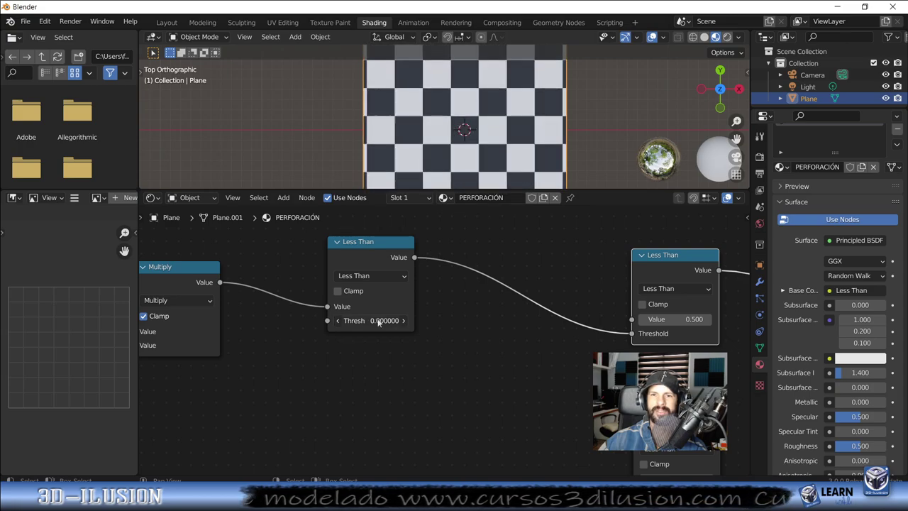
{"action": "left_click", "coordinate": [405, 320]}
{"action": "left_click", "coordinate": [405, 320]}
{"action": "left_click", "coordinate": [405, 320]}
{"action": "type", "text": "0.300"}
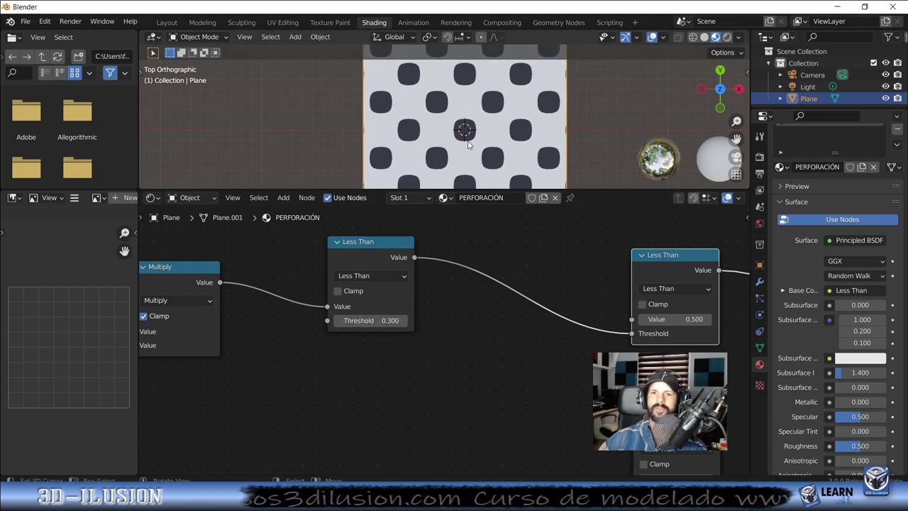
{"action": "left_click", "coordinate": [406, 324]}
{"action": "left_click", "coordinate": [405, 324]}
{"action": "left_click", "coordinate": [406, 324]}
{"action": "left_click", "coordinate": [405, 324]}
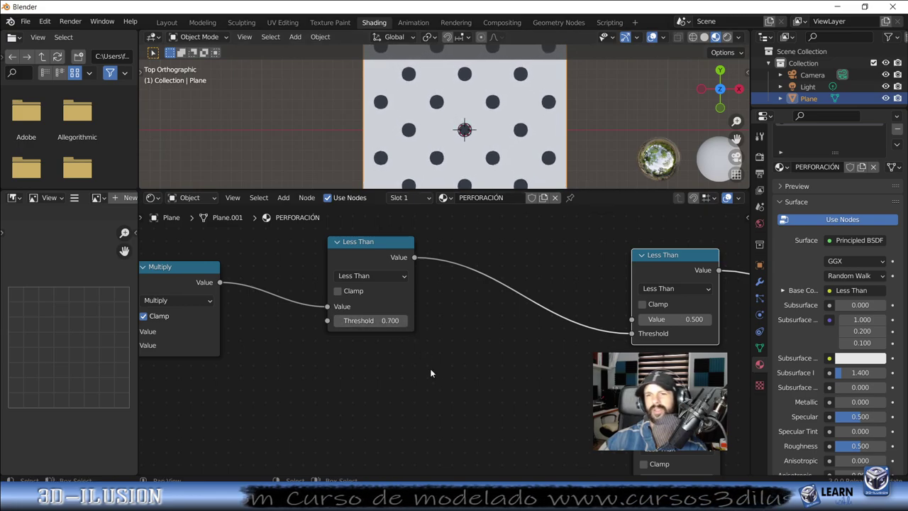
{"action": "scroll", "coordinate": [438, 375], "scroll_direction": "down", "scroll_amount": 2}
{"action": "middle_click_drag", "start_coordinate": [435, 392], "coordinate": [495, 359]}
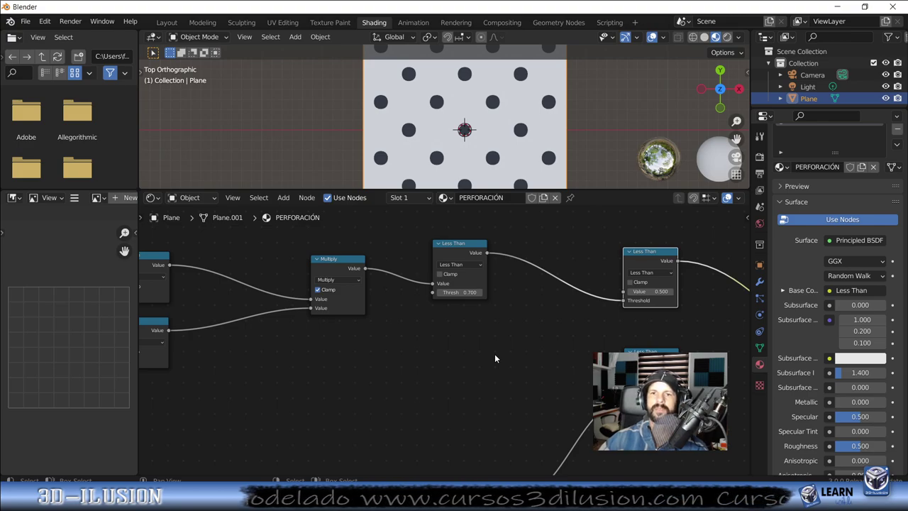
Step: Set the grid Value to -65.700 and link the lower Less Than output to Base Color
{"action": "scroll", "coordinate": [245, 350], "scroll_direction": "left", "scroll_amount": 8}
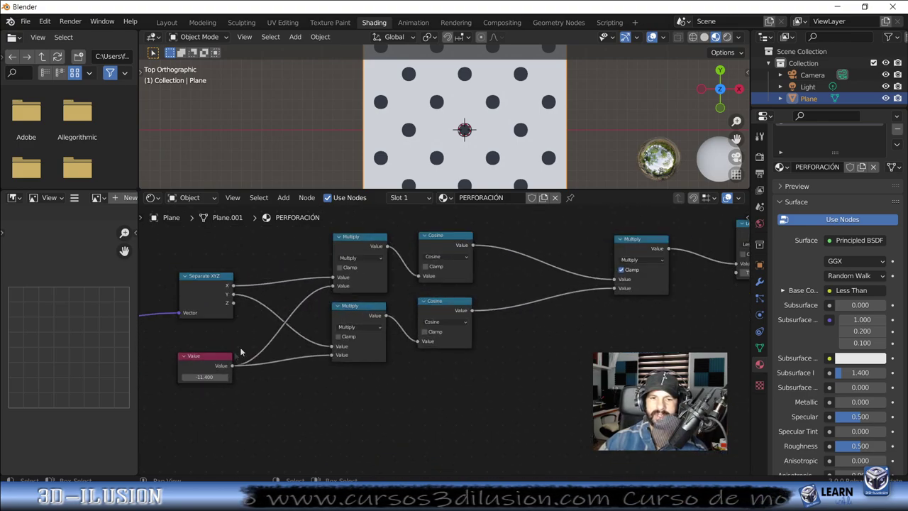
{"action": "mouse_move", "coordinate": [204, 377]}
{"action": "left_mouse_down"}
{"action": "mouse_move", "coordinate": [164, 377]}
{"action": "mouse_move", "coordinate": [177, 377]}
{"action": "left_mouse_up"}
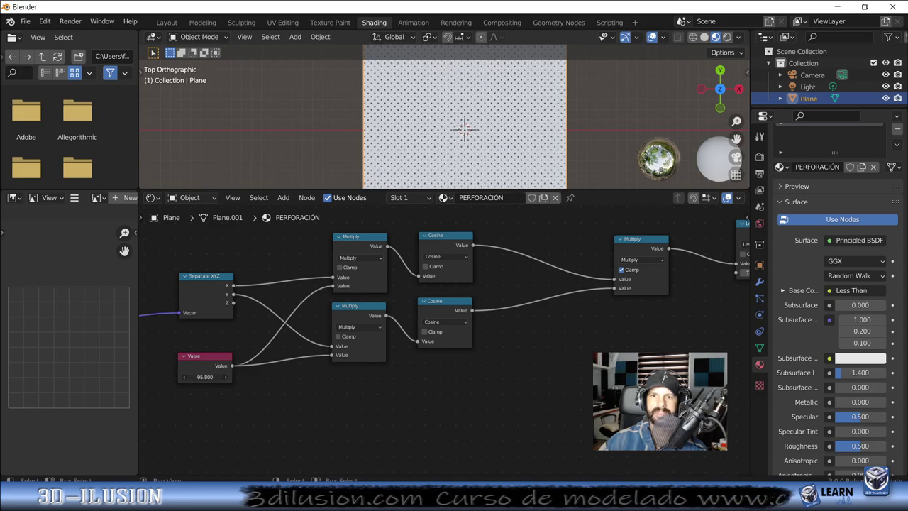
{"action": "scroll", "coordinate": [567, 384], "scroll_direction": "down", "scroll_amount": 3}
{"action": "middle_click_drag", "start_coordinate": [567, 384], "coordinate": [432, 328]}
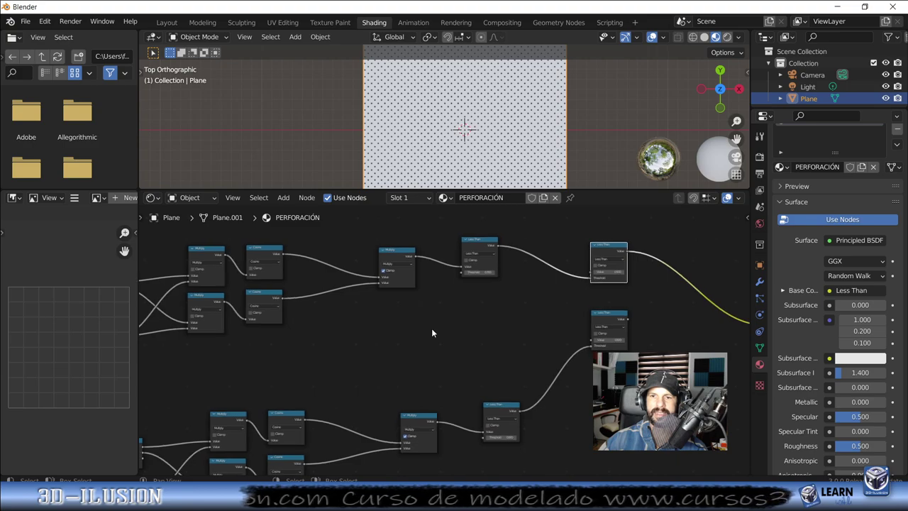
{"action": "middle_click_drag", "start_coordinate": [569, 329], "coordinate": [414, 337]}
{"action": "left_click_drag", "start_coordinate": [400, 327], "coordinate": [406, 330]}
{"action": "left_click_drag", "start_coordinate": [541, 339], "coordinate": [541, 339]}
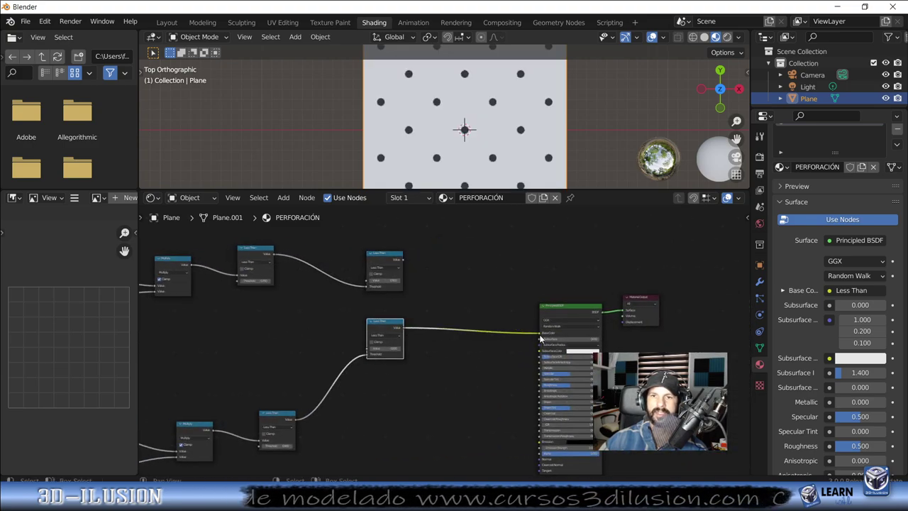
Step: Tune the shared grid Value to -9.800 for a sparser, staggered dot grid
{"action": "middle_click_drag", "start_coordinate": [541, 339], "coordinate": [1, 339]}
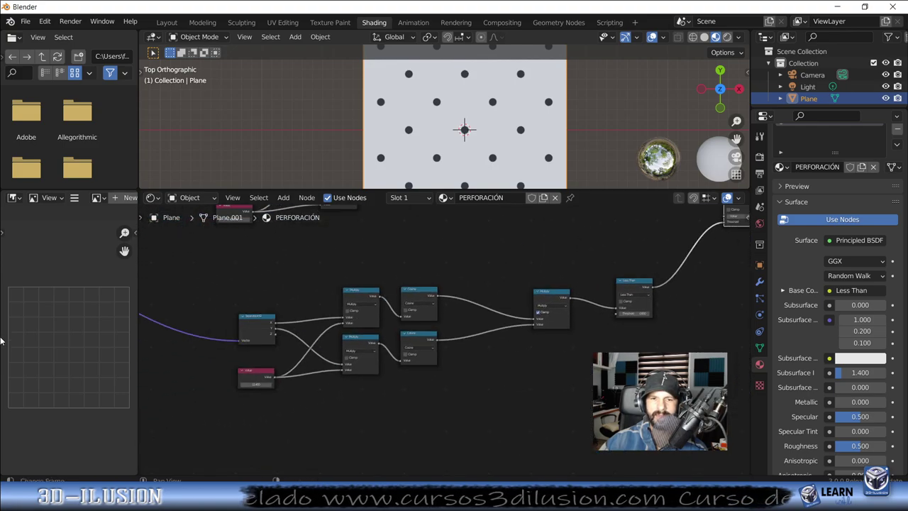
{"action": "left_click_drag", "start_coordinate": [259, 385], "coordinate": [298, 384]}
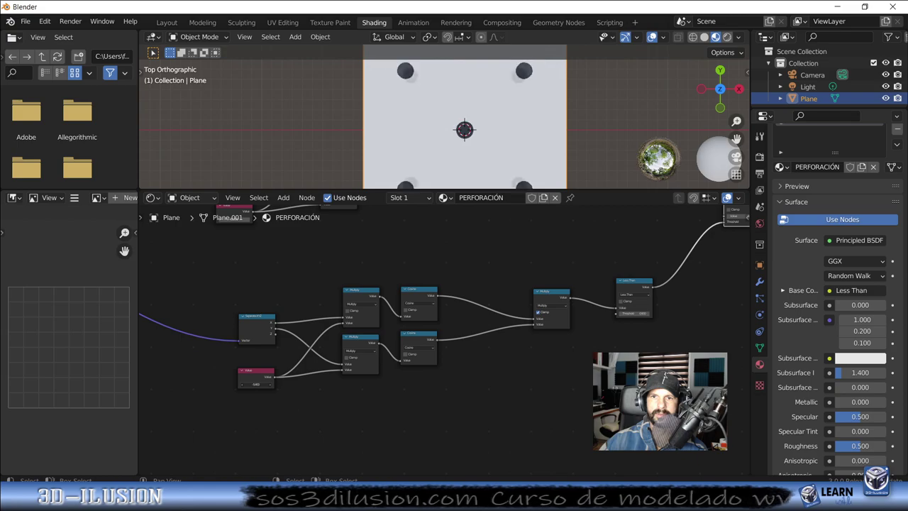
{"action": "mouse_move", "coordinate": [259, 384]}
{"action": "left_mouse_down"}
{"action": "mouse_move", "coordinate": [298, 385]}
{"action": "mouse_move", "coordinate": [249, 384]}
{"action": "left_mouse_up"}
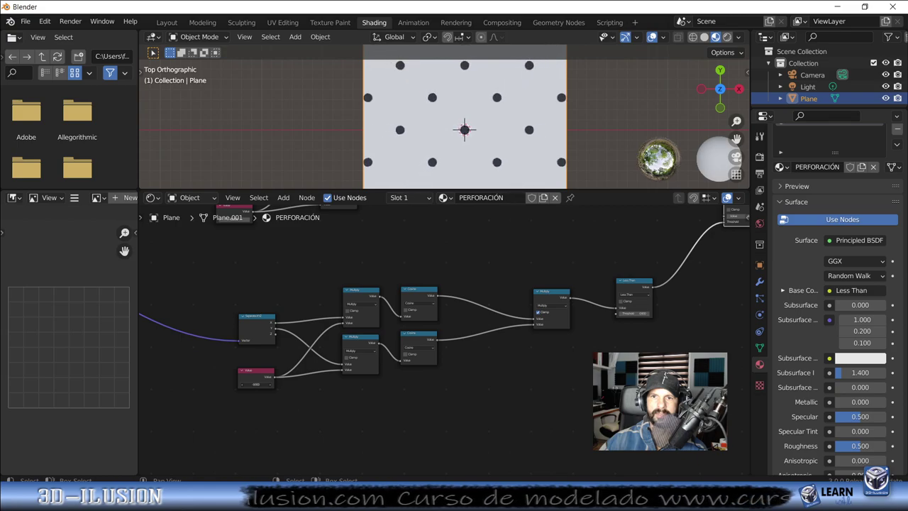
{"action": "scroll", "coordinate": [471, 374], "scroll_direction": "up", "scroll_amount": 3}
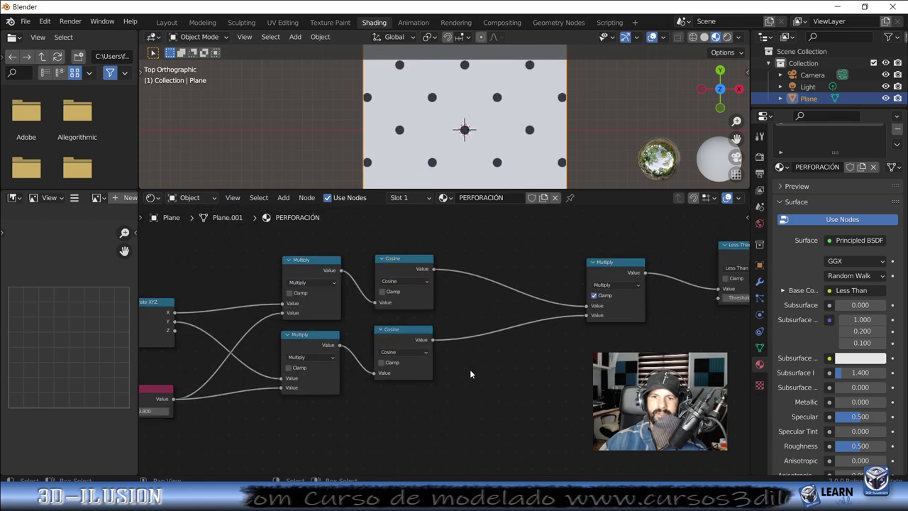
{"action": "middle_click_drag", "start_coordinate": [501, 375], "coordinate": [193, 422]}
{"action": "scroll", "coordinate": [492, 310], "scroll_direction": "down", "scroll_amount": 2}
{"action": "scroll", "coordinate": [493, 310], "scroll_direction": "down", "scroll_amount": 2}
{"action": "middle_click_drag", "start_coordinate": [492, 310], "coordinate": [367, 350]}
{"action": "scroll", "coordinate": [366, 351], "scroll_direction": "up", "scroll_amount": 3}
{"action": "scroll", "coordinate": [366, 350], "scroll_direction": "up", "scroll_amount": 2}
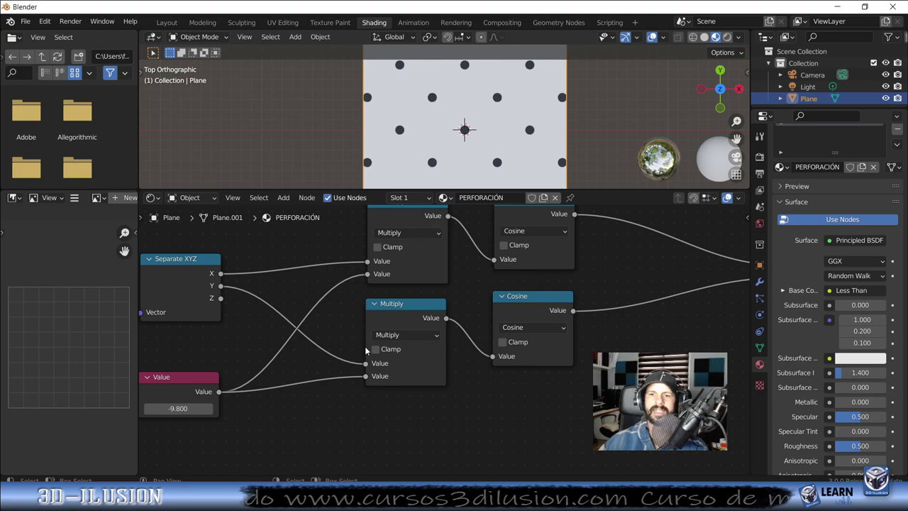
{"action": "scroll", "coordinate": [673, 317], "scroll_direction": "down", "scroll_amount": 4}
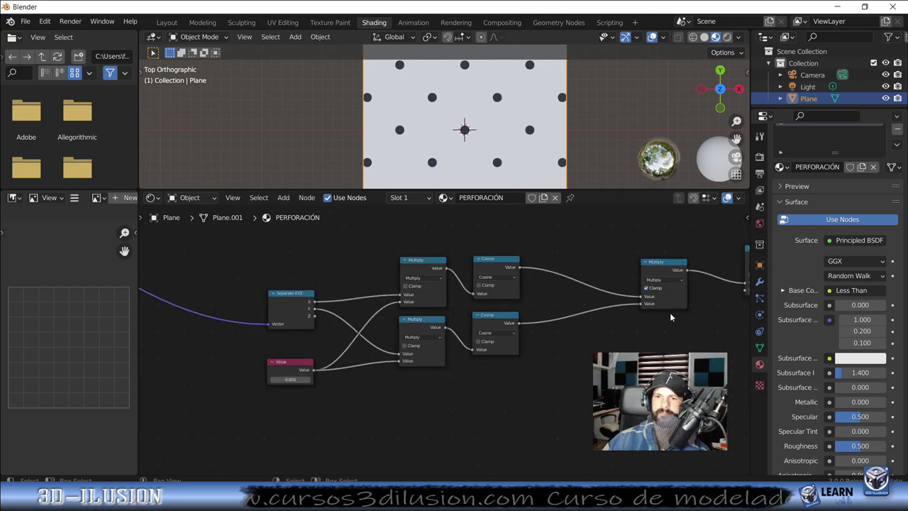
{"action": "scroll", "coordinate": [408, 428], "scroll_direction": "up", "scroll_amount": 2}
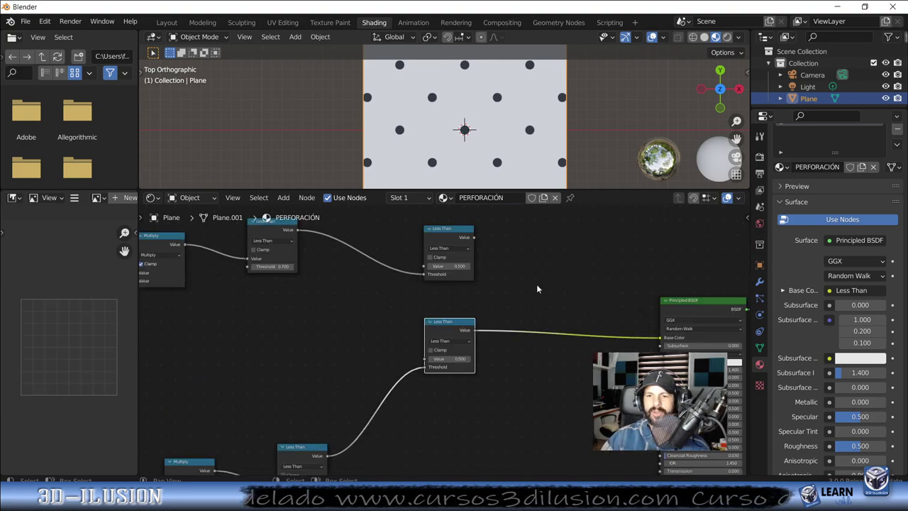
Step: Add a Math Multiply node taking both Less Than outputs and feed it into Base Color
{"action": "key", "text": "shift+a"}
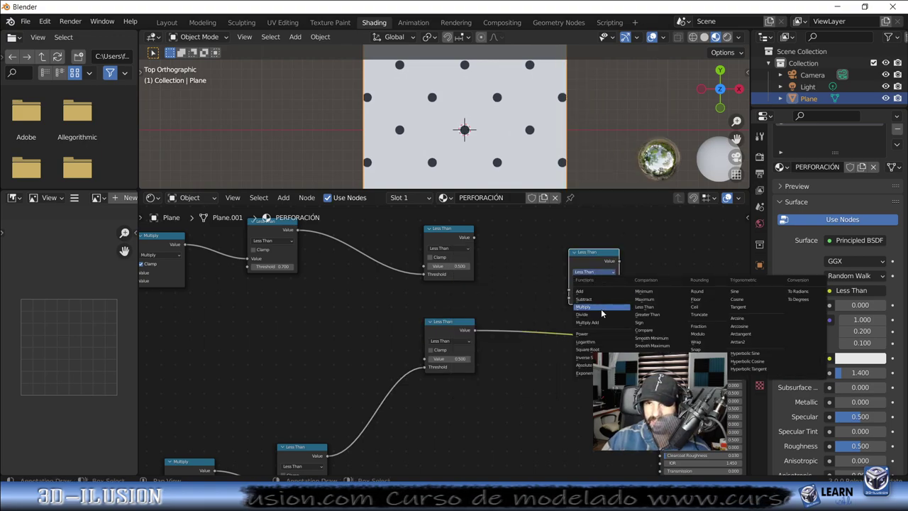
{"action": "left_click", "coordinate": [602, 313]}
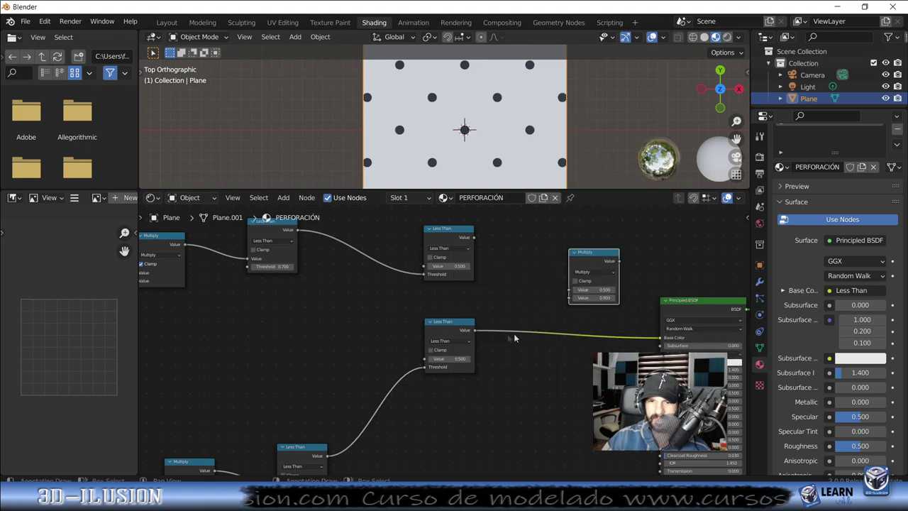
{"action": "left_click_drag", "start_coordinate": [474, 330], "coordinate": [569, 298]}
{"action": "left_click_drag", "start_coordinate": [474, 237], "coordinate": [574, 293]}
{"action": "left_click_drag", "start_coordinate": [618, 260], "coordinate": [660, 342]}
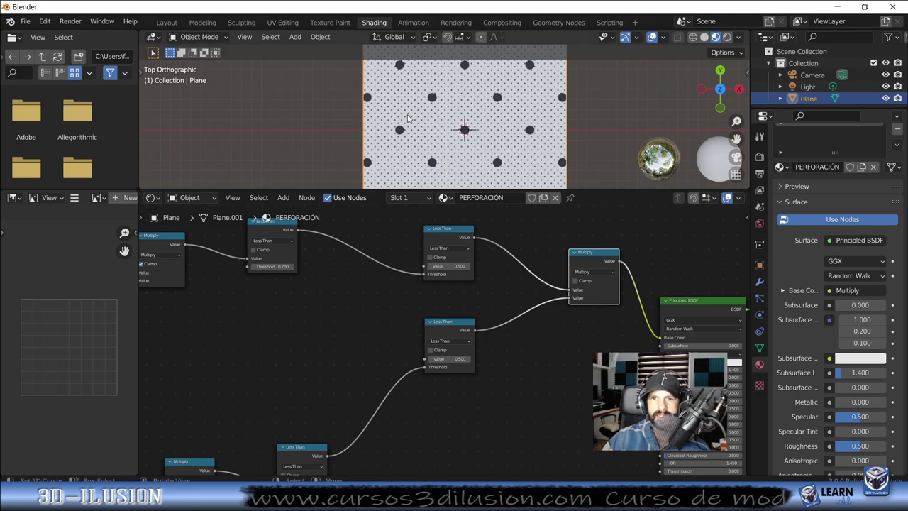
{"action": "scroll", "coordinate": [422, 153], "scroll_direction": "up", "scroll_amount": 3}
{"action": "scroll", "coordinate": [422, 152], "scroll_direction": "up", "scroll_amount": 3}
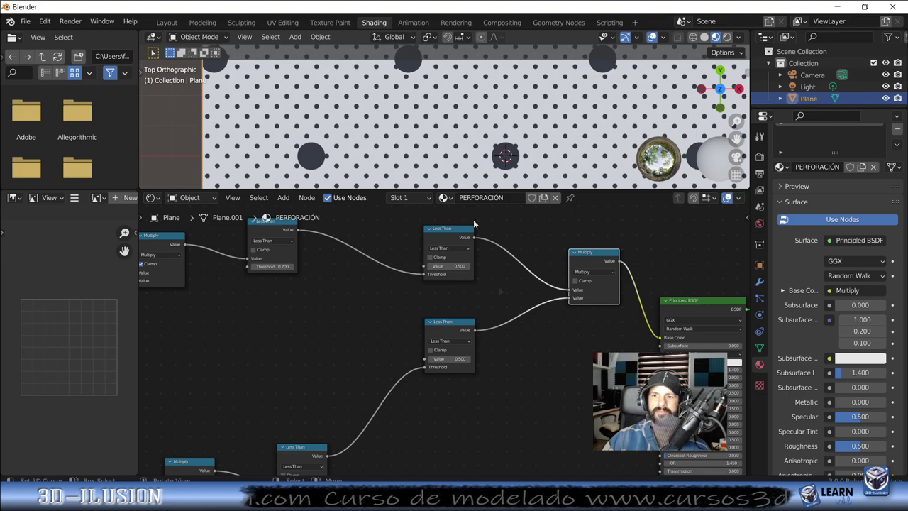
{"action": "scroll", "coordinate": [418, 349], "scroll_direction": "up", "scroll_amount": 1}
{"action": "scroll", "coordinate": [418, 349], "scroll_direction": "up", "scroll_amount": 2}
{"action": "scroll", "coordinate": [418, 349], "scroll_direction": "up", "scroll_amount": 1}
{"action": "scroll", "coordinate": [425, 387], "scroll_direction": "up", "scroll_amount": 2}
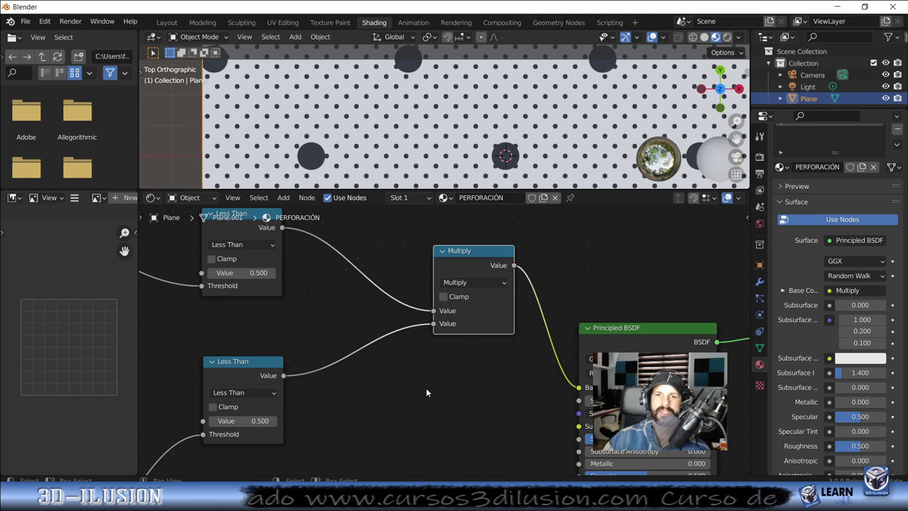
{"action": "scroll", "coordinate": [425, 389], "scroll_direction": "down", "scroll_amount": 1}
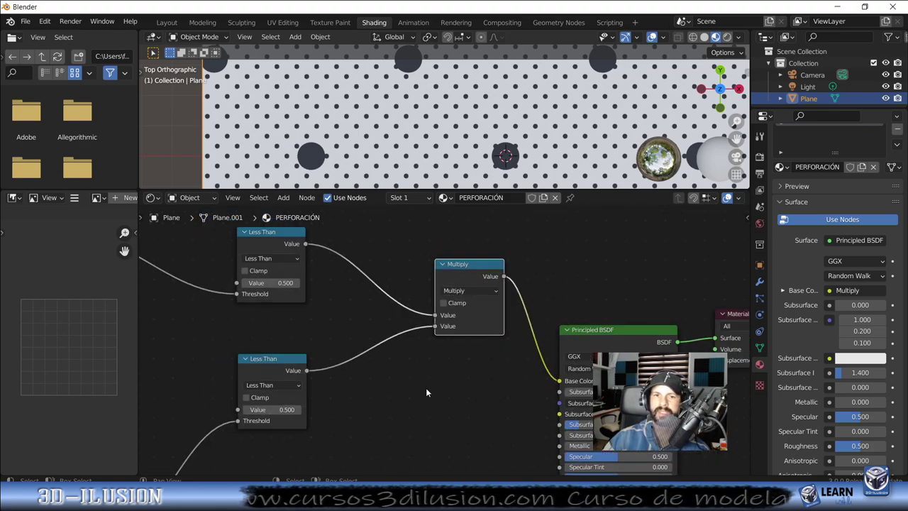
{"action": "scroll", "coordinate": [426, 388], "scroll_direction": "down", "scroll_amount": 1}
{"action": "scroll", "coordinate": [425, 389], "scroll_direction": "down", "scroll_amount": 1}
{"action": "key", "text": "Home"}
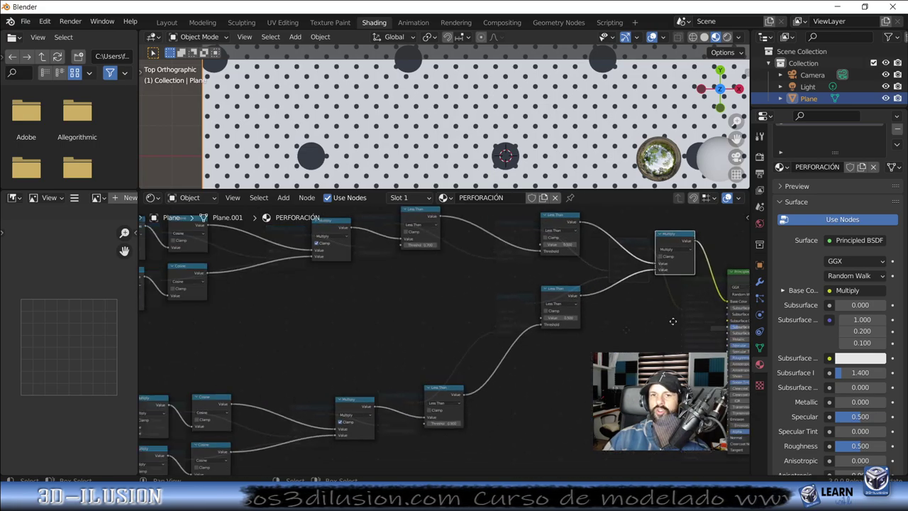
Step: Pan and zoom the node editor onto the 10.200 and 35.700 Value nodes and Separate XYZ
{"action": "middle_click_drag", "start_coordinate": [401, 332], "coordinate": [432, 289]}
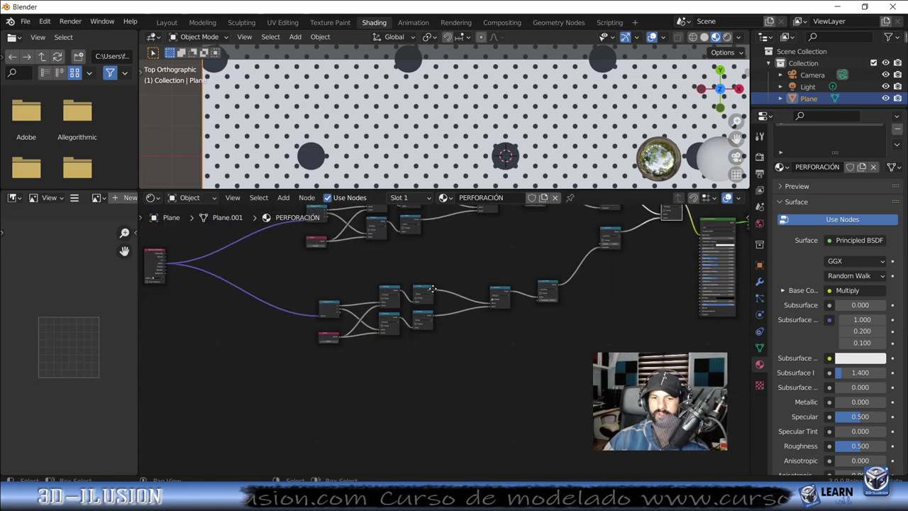
{"action": "middle_click_drag", "start_coordinate": [315, 313], "coordinate": [331, 383]}
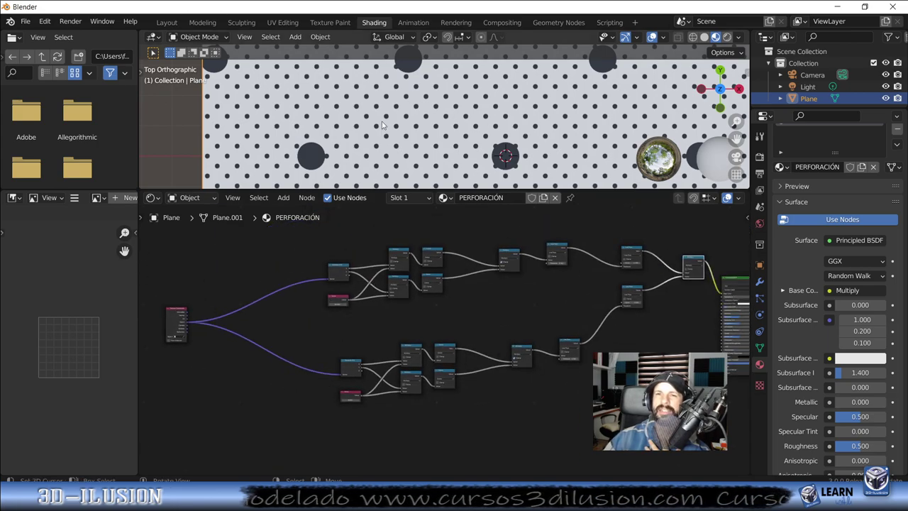
{"action": "scroll", "coordinate": [413, 298], "scroll_direction": "up", "scroll_amount": 4}
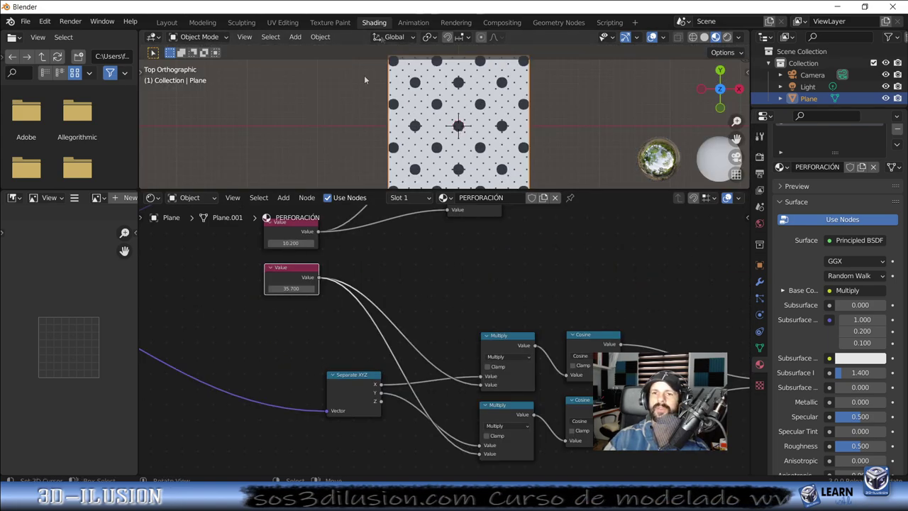
{"action": "mouse_move", "coordinate": [423, 298]}
{"action": "middle_mouse_down", "text": "ctrl"}
{"action": "mouse_move", "coordinate": [473, 349]}
{"action": "mouse_move", "coordinate": [426, 328]}
{"action": "middle_mouse_up", "text": "ctrl"}
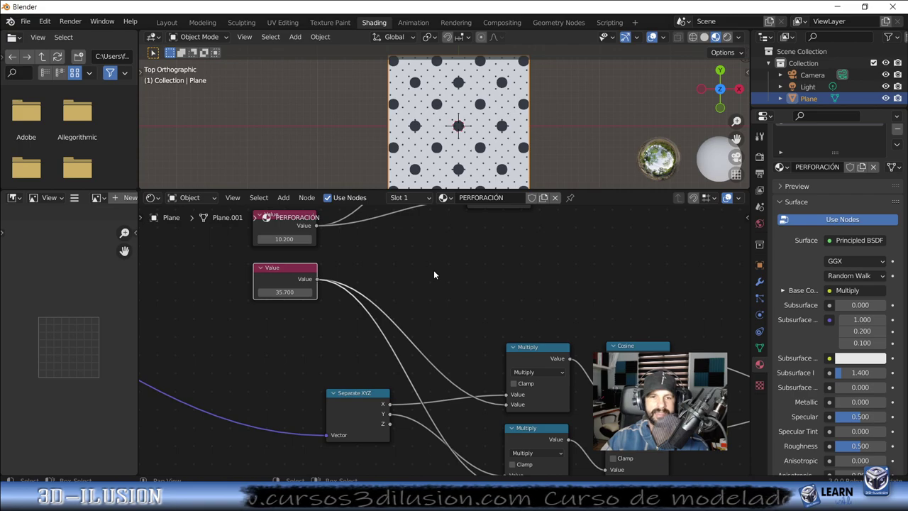
{"action": "key", "text": "shift+a"}
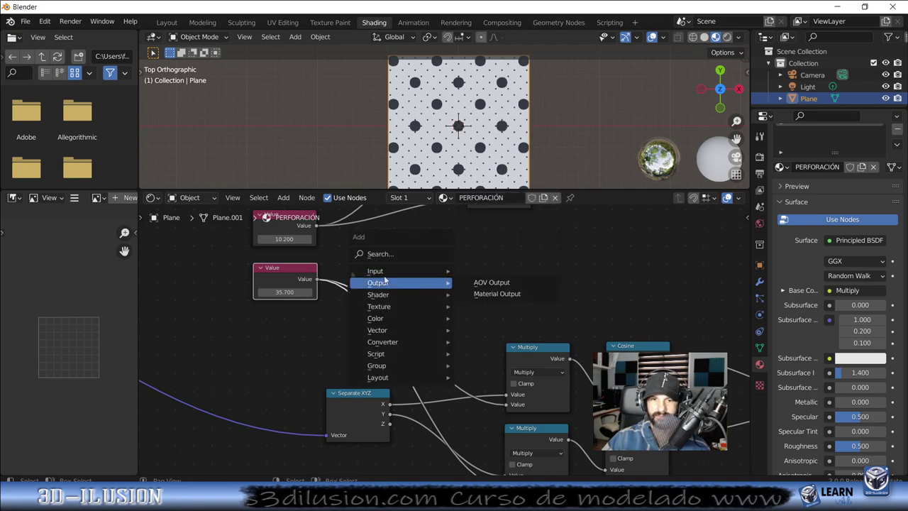
Step: Duplicate a Multiply node and plug the 10.200 Value into it
{"action": "left_click", "coordinate": [522, 346]}
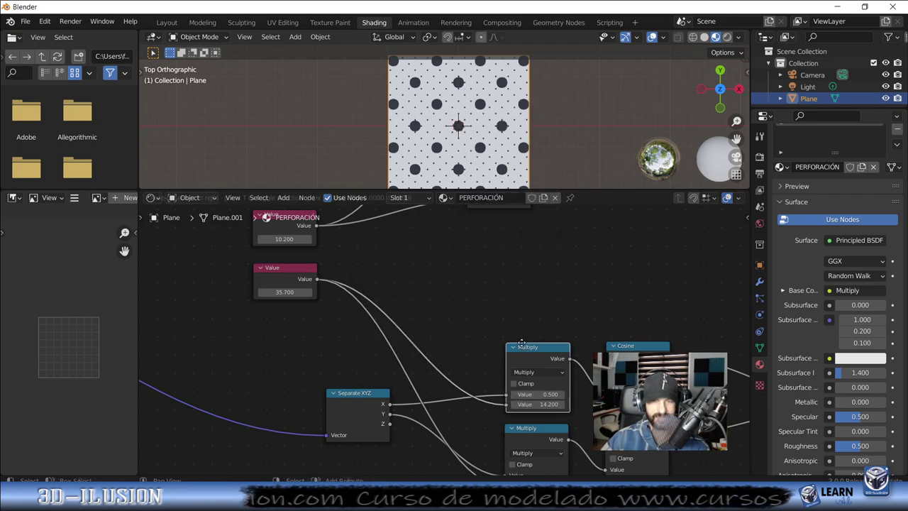
{"action": "left_click", "coordinate": [422, 235]}
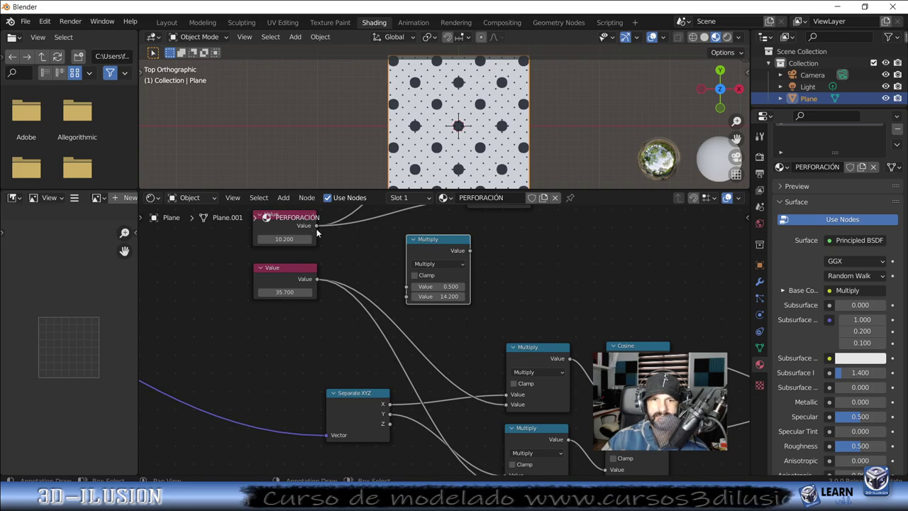
{"action": "left_click_drag", "start_coordinate": [318, 225], "coordinate": [409, 286]}
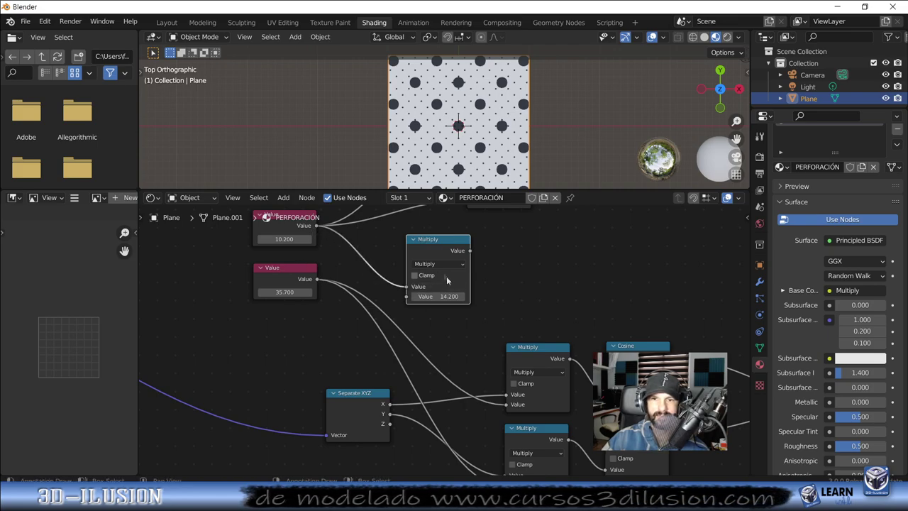
{"action": "scroll", "coordinate": [504, 360], "scroll_direction": "down", "scroll_amount": 1}
{"action": "scroll", "coordinate": [504, 360], "scroll_direction": "down", "scroll_amount": 1}
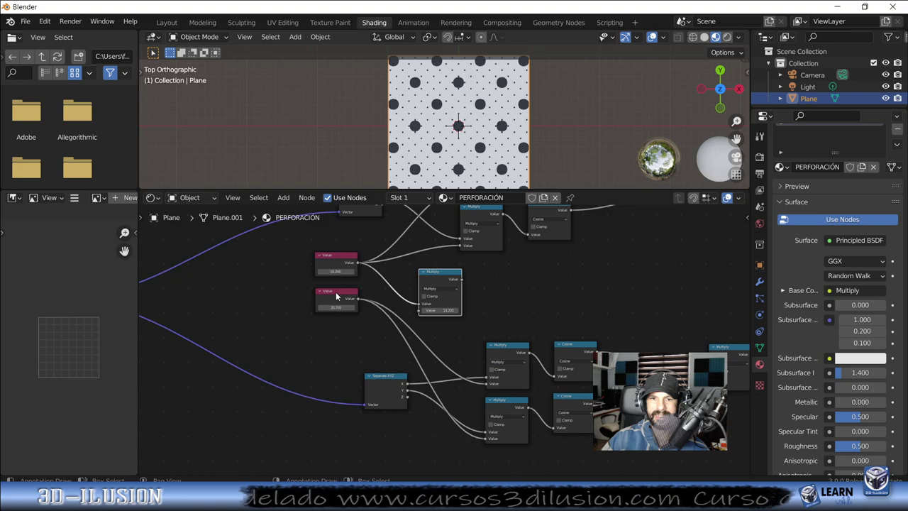
Step: Delete the 35.700 Value node and wire the new Multiply into the second grid's inputs
{"action": "left_click_drag", "start_coordinate": [336, 291], "coordinate": [302, 309]}
{"action": "key", "text": "x"}
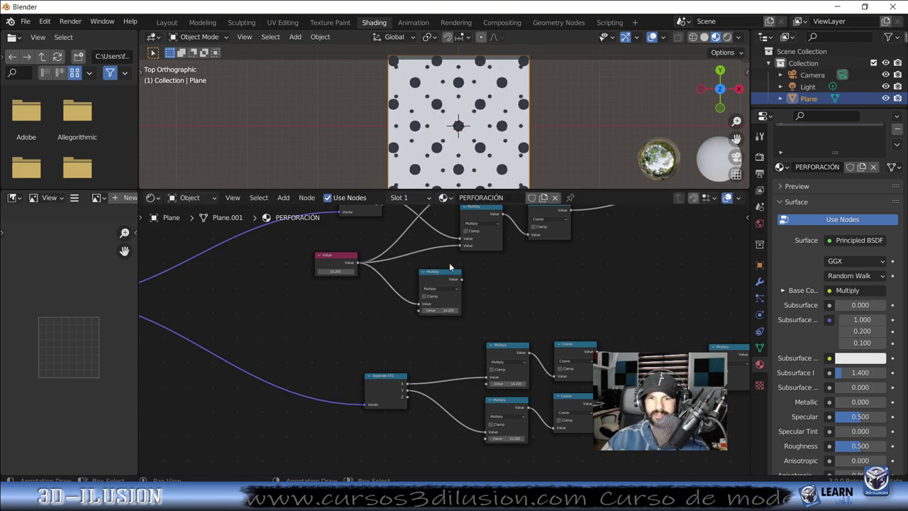
{"action": "mouse_move", "coordinate": [439, 278]}
{"action": "left_mouse_down"}
{"action": "mouse_move", "coordinate": [401, 303]}
{"action": "mouse_move", "coordinate": [487, 383]}
{"action": "left_mouse_up"}
{"action": "left_click_drag", "start_coordinate": [424, 305], "coordinate": [486, 438]}
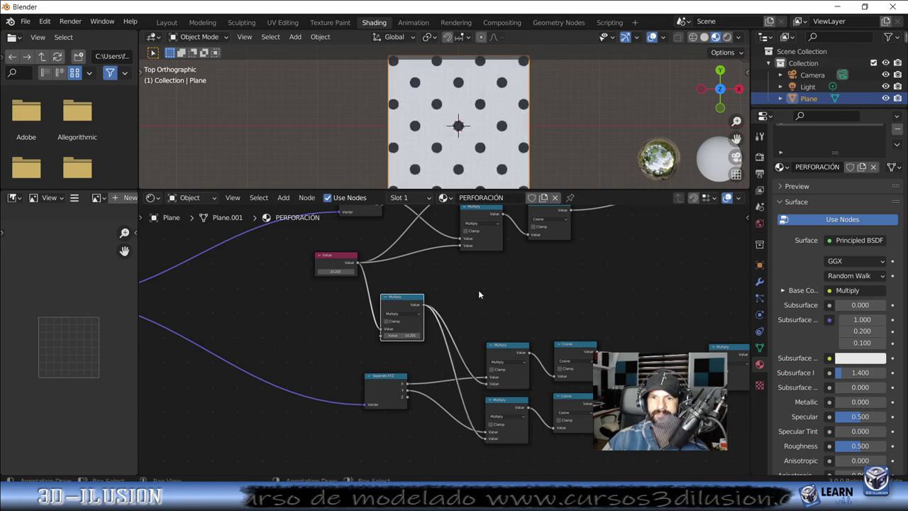
Step: Set the new Multiply factor to 2.300 and tidy the Multiply and Value node positions
{"action": "scroll", "coordinate": [478, 290], "scroll_direction": "up", "scroll_amount": 2}
{"action": "scroll", "coordinate": [478, 290], "scroll_direction": "up", "scroll_amount": 2}
{"action": "scroll", "coordinate": [478, 289], "scroll_direction": "up", "scroll_amount": 2}
{"action": "left_click_drag", "start_coordinate": [426, 358], "coordinate": [454, 357]}
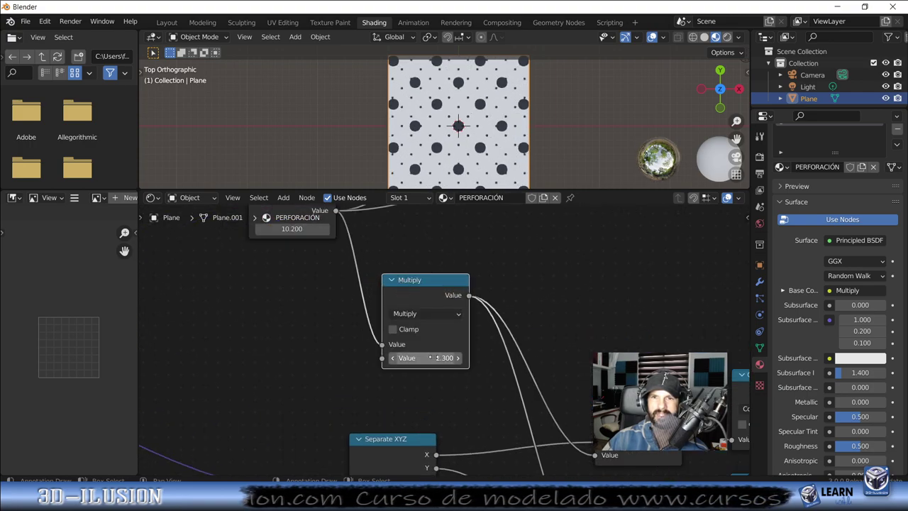
{"action": "scroll", "coordinate": [393, 297], "scroll_direction": "down", "scroll_amount": 1}
{"action": "left_click_drag", "start_coordinate": [393, 297], "coordinate": [473, 268]}
{"action": "middle_click_drag", "start_coordinate": [293, 278], "coordinate": [350, 311]}
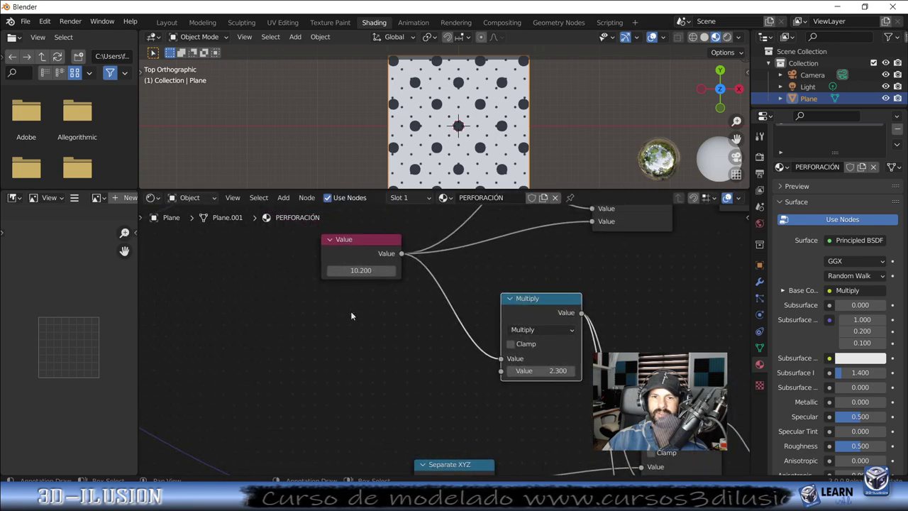
{"action": "mouse_move", "coordinate": [364, 251]}
{"action": "left_mouse_down"}
{"action": "mouse_move", "coordinate": [329, 274]}
{"action": "mouse_move", "coordinate": [398, 294]}
{"action": "mouse_move", "coordinate": [539, 293]}
{"action": "mouse_move", "coordinate": [279, 294]}
{"action": "mouse_move", "coordinate": [350, 294]}
{"action": "left_mouse_up"}
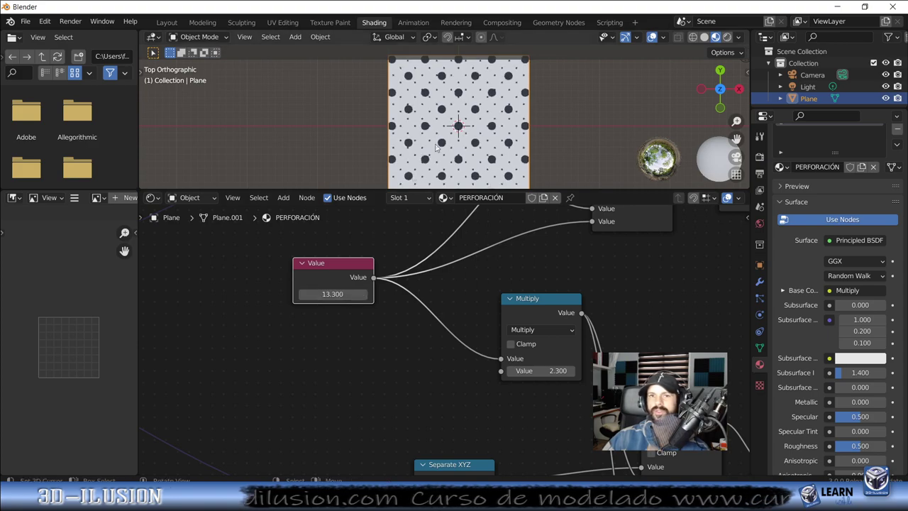
Step: Pan and zoom around the node tree to review the combined large and small dot grids
{"action": "scroll", "coordinate": [591, 317], "scroll_direction": "down", "scroll_amount": 4}
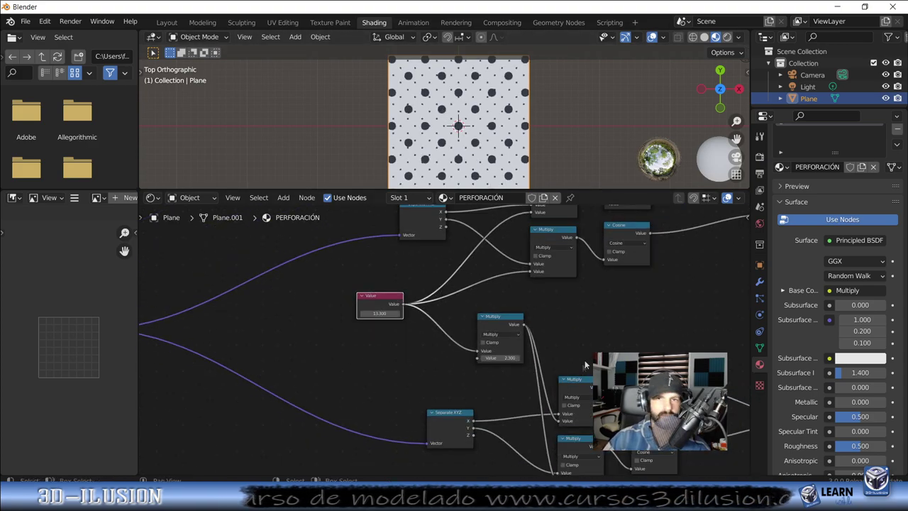
{"action": "middle_click_drag", "start_coordinate": [627, 334], "coordinate": [347, 295]}
{"action": "scroll", "coordinate": [386, 316], "scroll_direction": "down", "scroll_amount": 3}
{"action": "scroll", "coordinate": [394, 310], "scroll_direction": "down", "scroll_amount": 2}
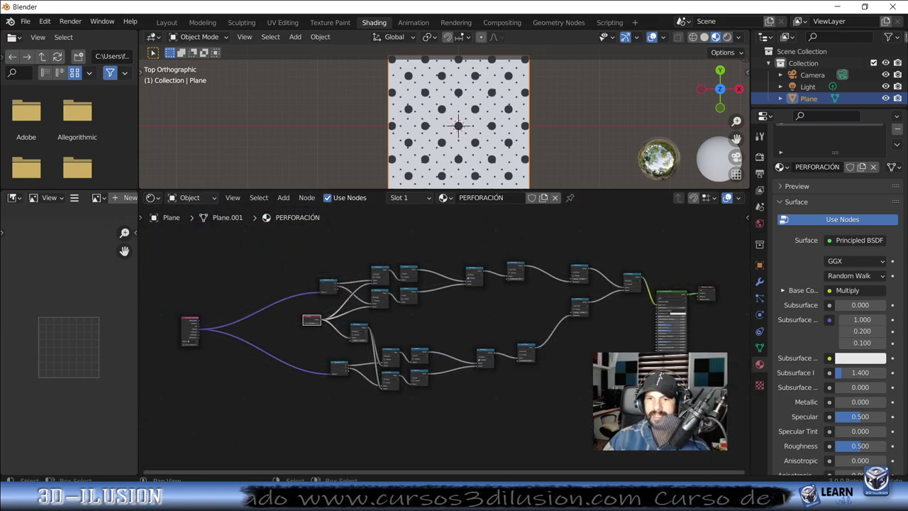
{"action": "scroll", "coordinate": [485, 313], "scroll_direction": "up", "scroll_amount": 2}
{"action": "scroll", "coordinate": [500, 314], "scroll_direction": "up", "scroll_amount": 3}
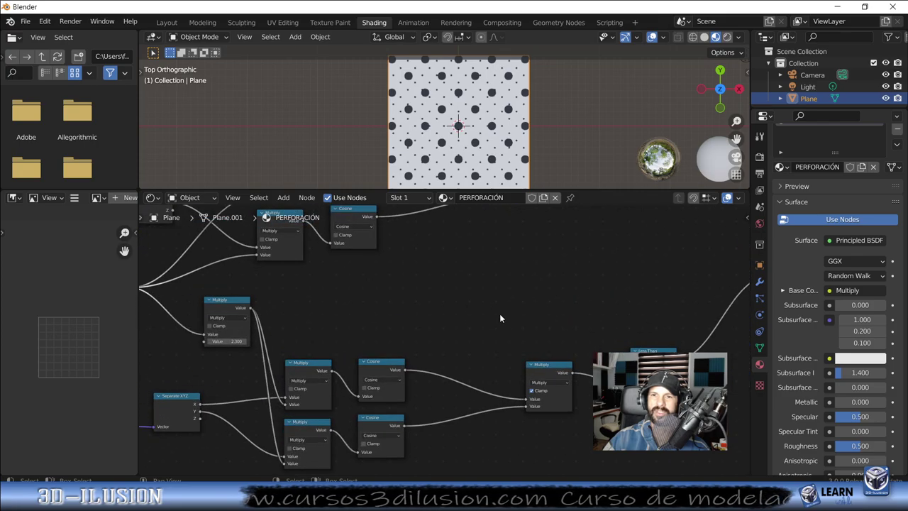
{"action": "scroll", "coordinate": [440, 341], "scroll_direction": "up", "scroll_amount": 1}
{"action": "scroll", "coordinate": [395, 328], "scroll_direction": "up", "scroll_amount": 2}
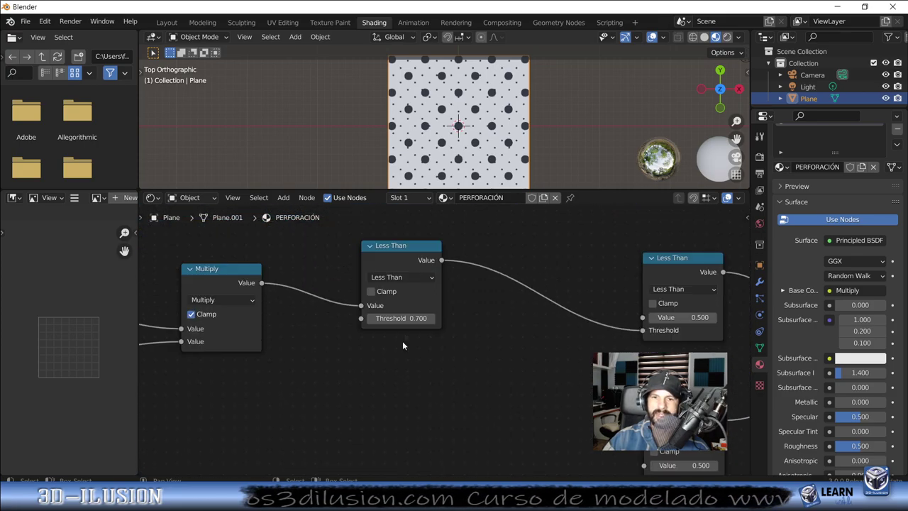
{"action": "mouse_move", "coordinate": [401, 318]}
{"action": "left_mouse_down"}
{"action": "mouse_move", "coordinate": [432, 318]}
{"action": "mouse_move", "coordinate": [398, 318]}
{"action": "left_mouse_up"}
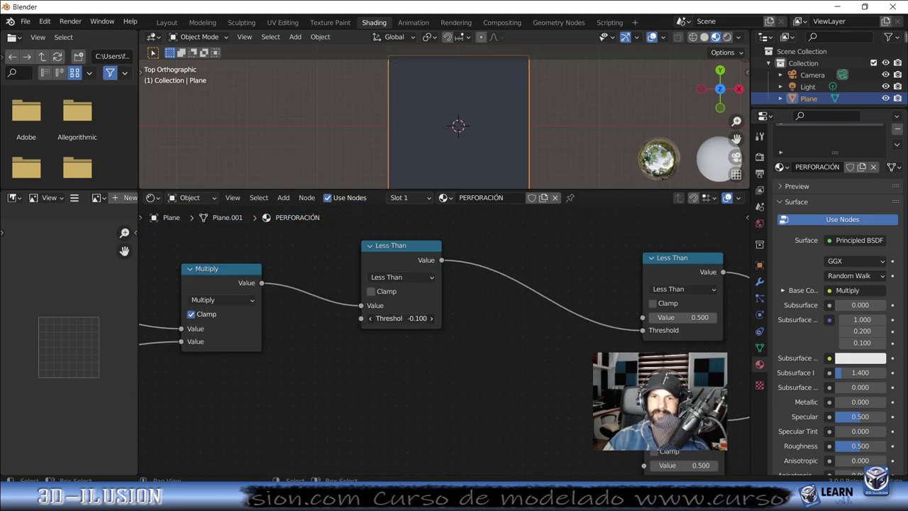
{"action": "left_click", "coordinate": [431, 319]}
{"action": "left_click", "coordinate": [432, 319]}
{"action": "left_click", "coordinate": [431, 319]}
{"action": "left_click", "coordinate": [371, 319]}
{"action": "left_click", "coordinate": [371, 319]}
{"action": "left_click", "coordinate": [370, 318]}
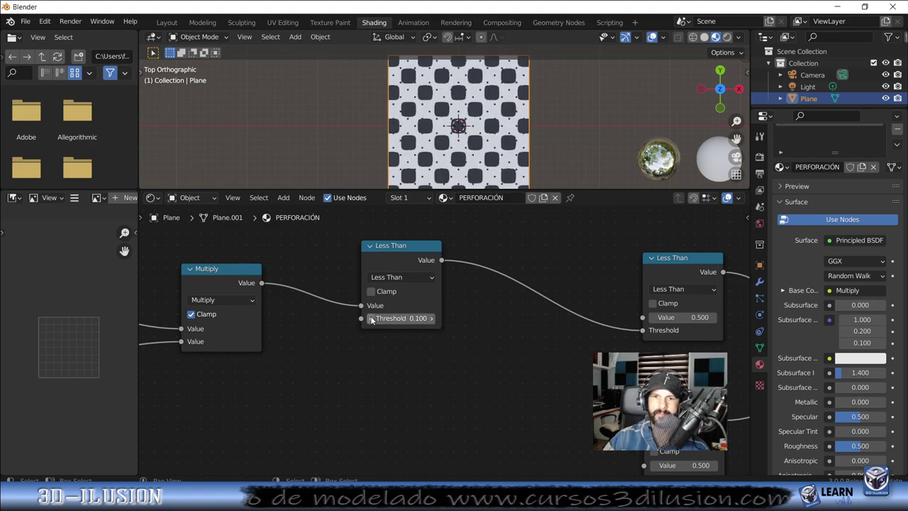
{"action": "left_click", "coordinate": [431, 319]}
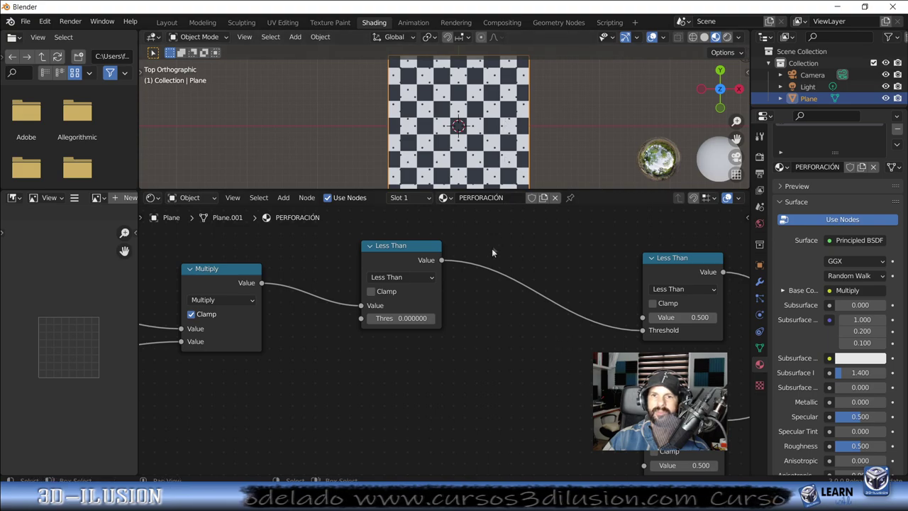
{"action": "left_click", "coordinate": [433, 319]}
{"action": "left_click", "coordinate": [433, 319]}
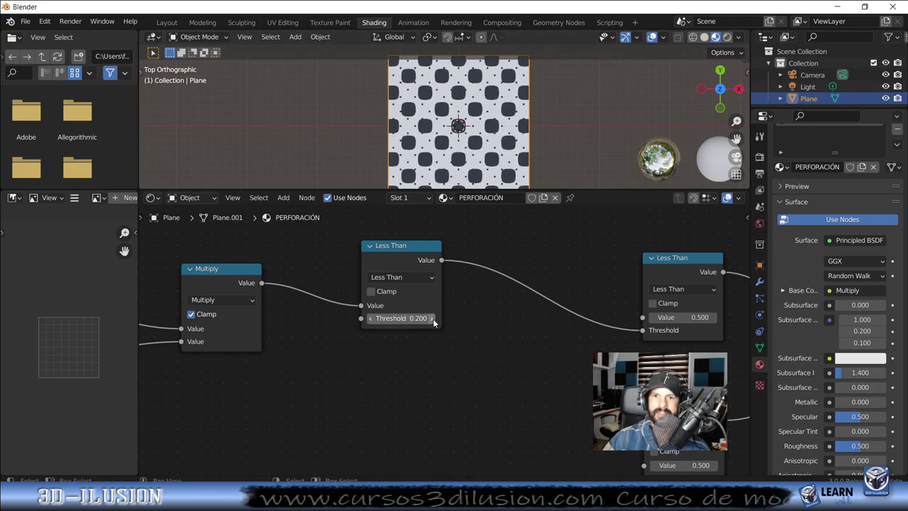
{"action": "left_click", "coordinate": [433, 319]}
{"action": "left_click", "coordinate": [433, 319]}
{"action": "left_click", "coordinate": [433, 319]}
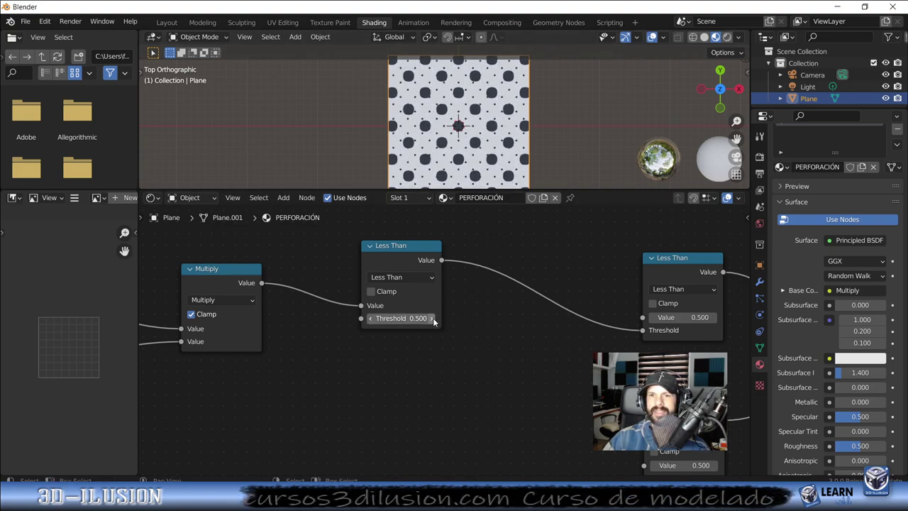
{"action": "scroll", "coordinate": [435, 321], "scroll_direction": "down", "scroll_amount": 5}
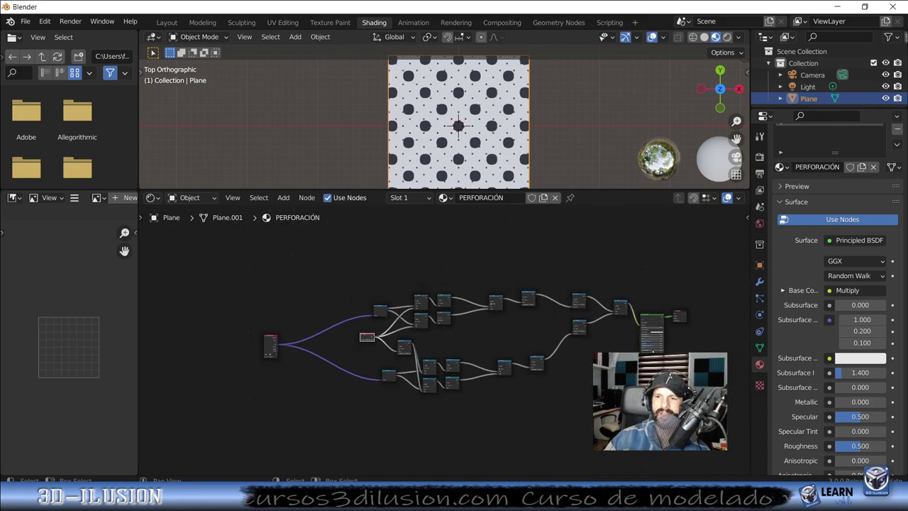
{"action": "scroll", "coordinate": [310, 371], "scroll_direction": "down", "scroll_amount": 3}
{"action": "scroll", "coordinate": [355, 359], "scroll_direction": "up", "scroll_amount": 3}
{"action": "middle_click_drag", "start_coordinate": [313, 371], "coordinate": [527, 375]}
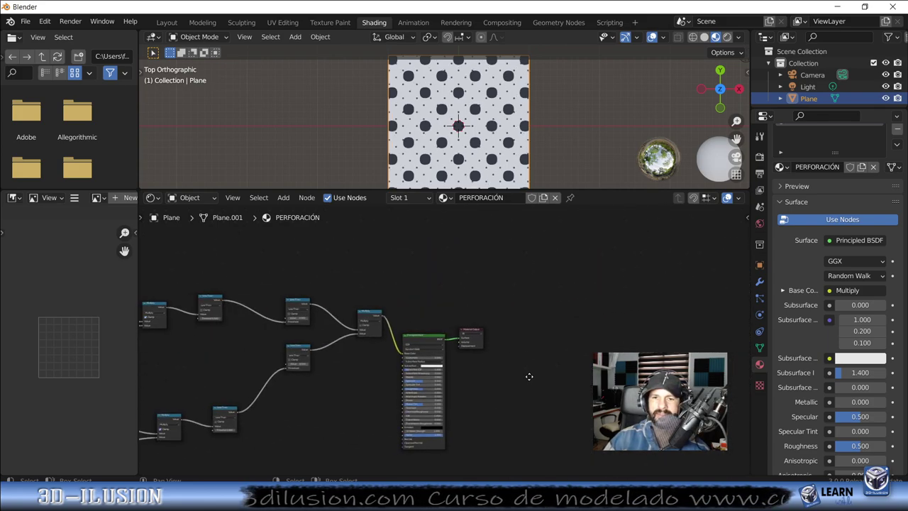
Step: Shift the Material Output and Principled BSDF nodes right to make room
{"action": "left_click_drag", "start_coordinate": [487, 335], "coordinate": [647, 299]}
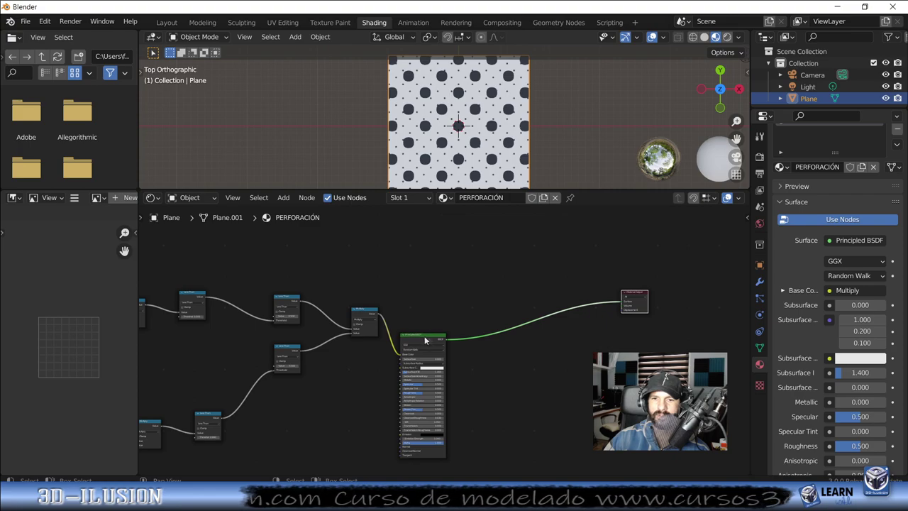
{"action": "left_click_drag", "start_coordinate": [424, 341], "coordinate": [546, 318]}
{"action": "middle_click_drag", "start_coordinate": [481, 342], "coordinate": [496, 315]}
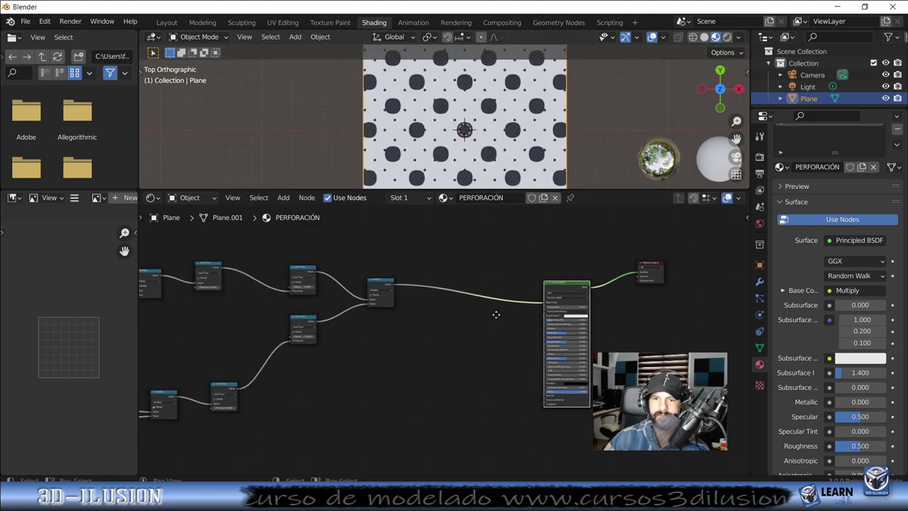
{"action": "scroll", "coordinate": [496, 314], "scroll_direction": "up", "scroll_amount": 2}
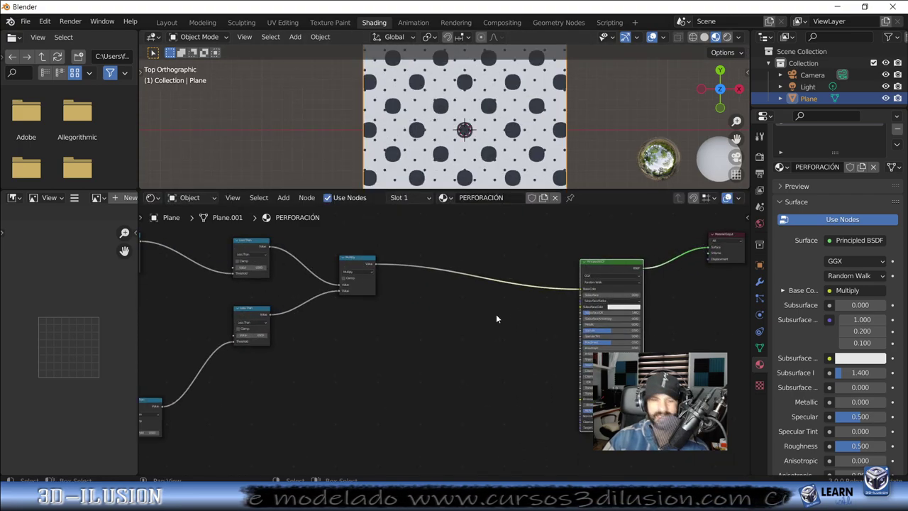
Step: Insert a MixRGB node into the Base Color link, with the Multiply dot mask driving its Fac
{"action": "key", "text": "shift+a"}
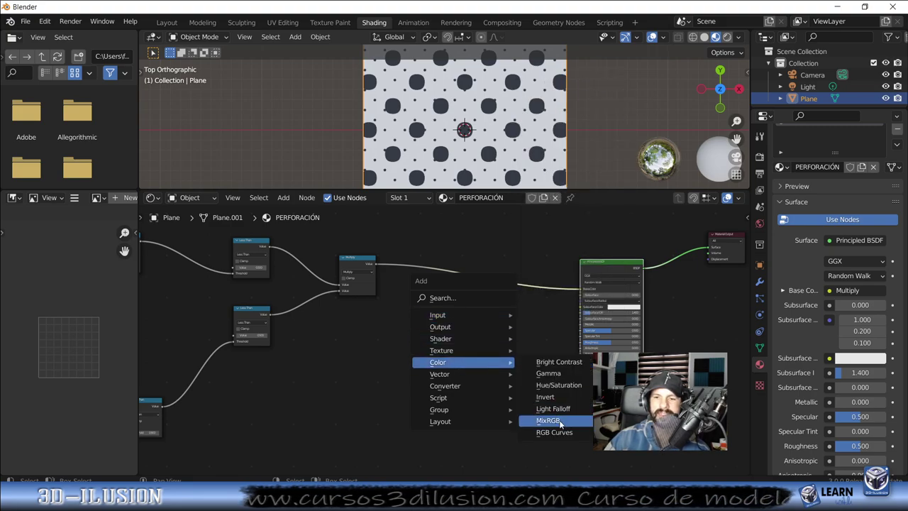
{"action": "left_click", "coordinate": [548, 420]}
{"action": "left_click", "coordinate": [509, 270]}
{"action": "scroll", "coordinate": [488, 322], "scroll_direction": "up", "scroll_amount": 3}
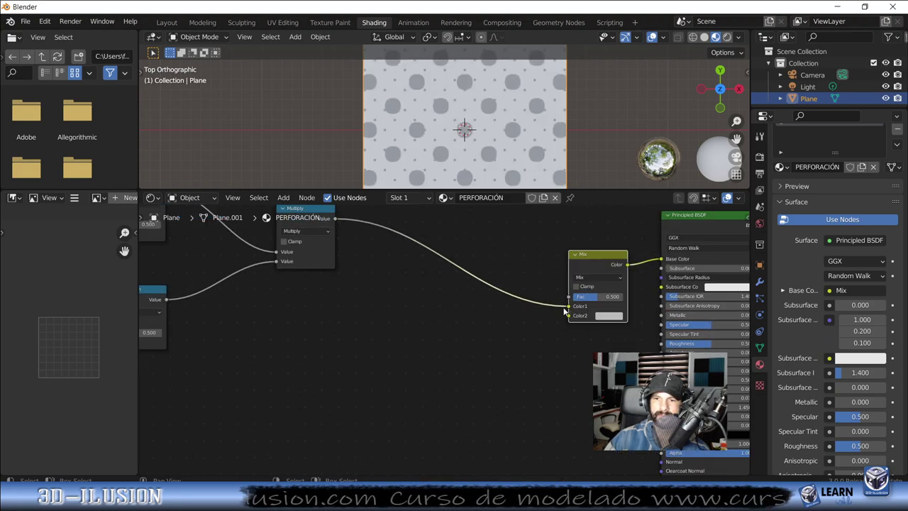
{"action": "left_click_drag", "start_coordinate": [569, 305], "coordinate": [569, 297]}
{"action": "scroll", "coordinate": [542, 331], "scroll_direction": "up", "scroll_amount": 1}
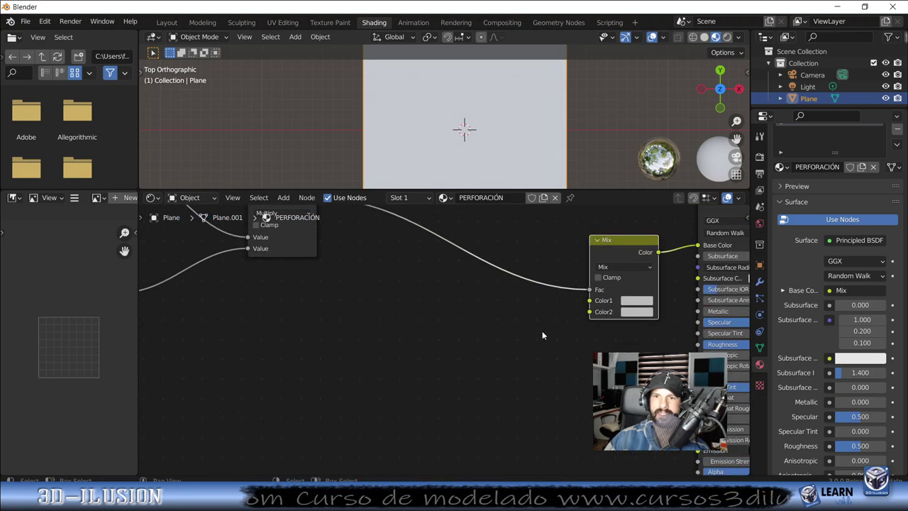
{"action": "scroll", "coordinate": [525, 329], "scroll_direction": "right", "scroll_amount": 2, "text": "ctrl"}
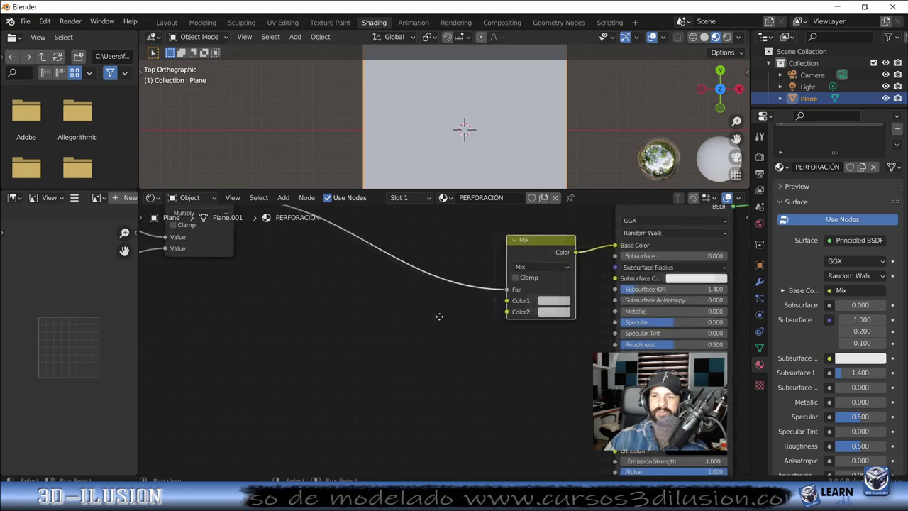
{"action": "scroll", "coordinate": [512, 305], "scroll_direction": "right", "scroll_amount": 2, "text": "ctrl"}
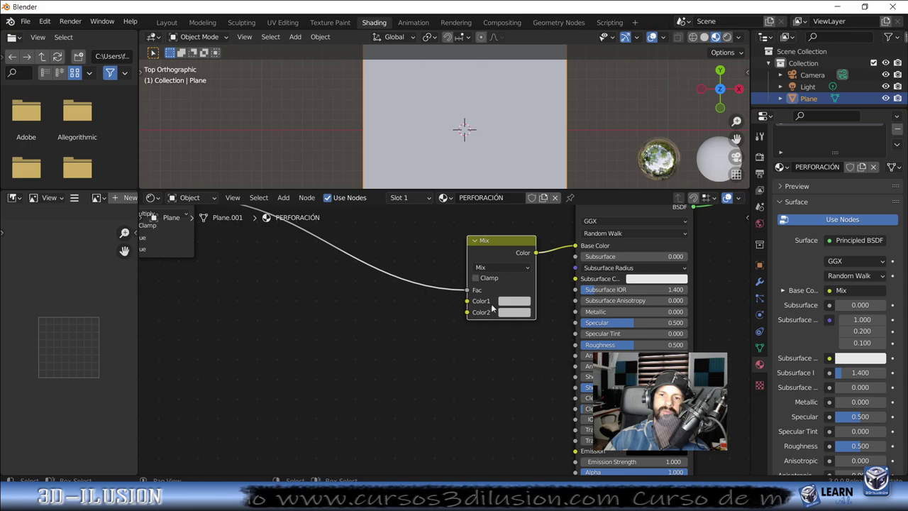
{"action": "left_click", "coordinate": [513, 301]}
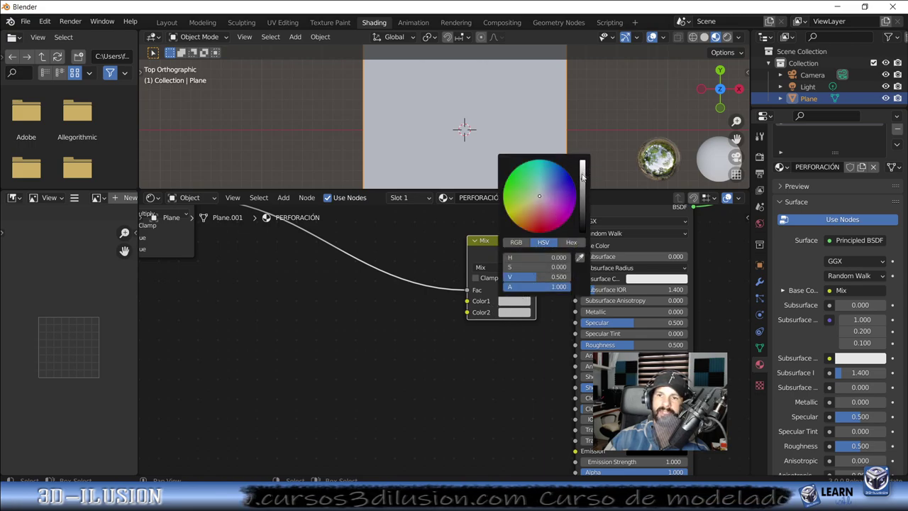
Step: Set the first Mix colour to black and the second to a saturated blue
{"action": "left_click_drag", "start_coordinate": [582, 176], "coordinate": [583, 231]}
{"action": "left_click", "coordinate": [518, 313]}
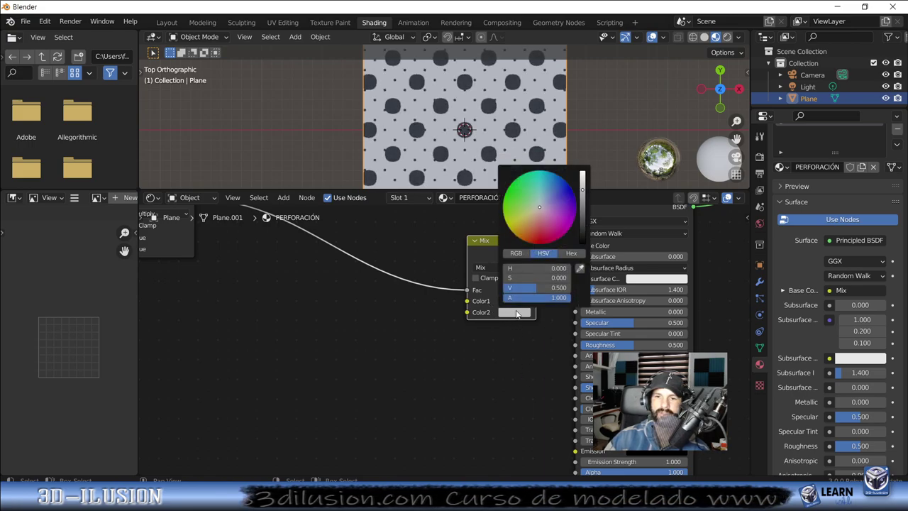
{"action": "left_click_drag", "start_coordinate": [561, 193], "coordinate": [569, 185]}
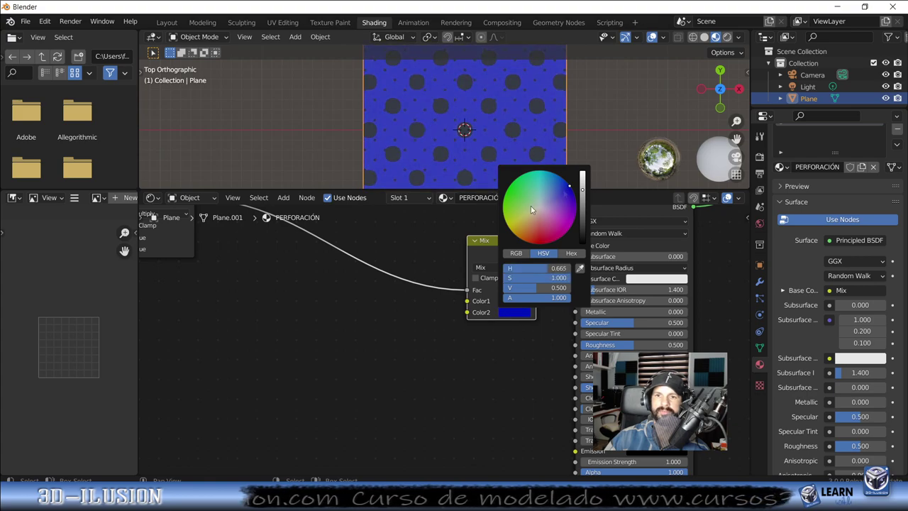
Step: Tidy the node tree by repositioning the Less Than and Multiply nodes
{"action": "scroll", "coordinate": [402, 354], "scroll_direction": "down", "scroll_amount": 3}
{"action": "middle_click_drag", "start_coordinate": [396, 332], "coordinate": [556, 375]}
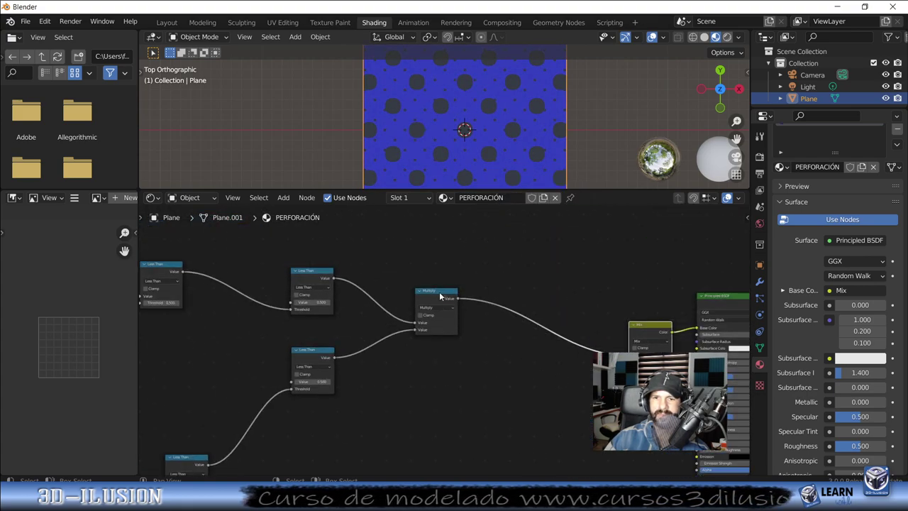
{"action": "left_click_drag", "start_coordinate": [440, 297], "coordinate": [446, 318]}
{"action": "middle_click_drag", "start_coordinate": [549, 394], "coordinate": [417, 359]}
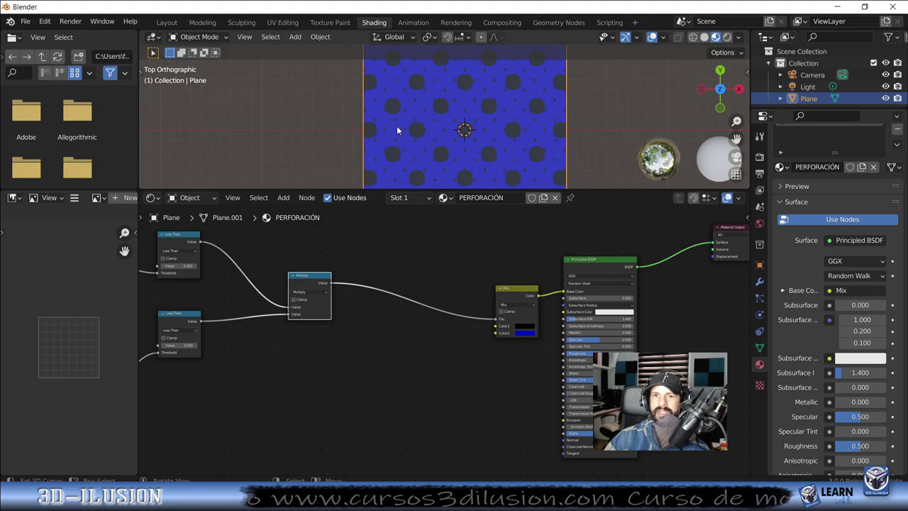
{"action": "scroll", "coordinate": [442, 303], "scroll_direction": "down", "scroll_amount": 1}
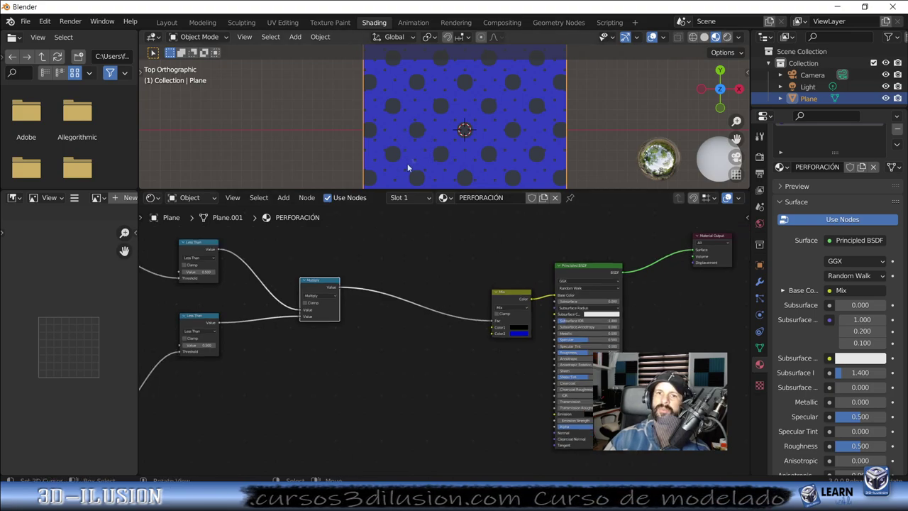
{"action": "scroll", "coordinate": [397, 393], "scroll_direction": "down", "scroll_amount": 2}
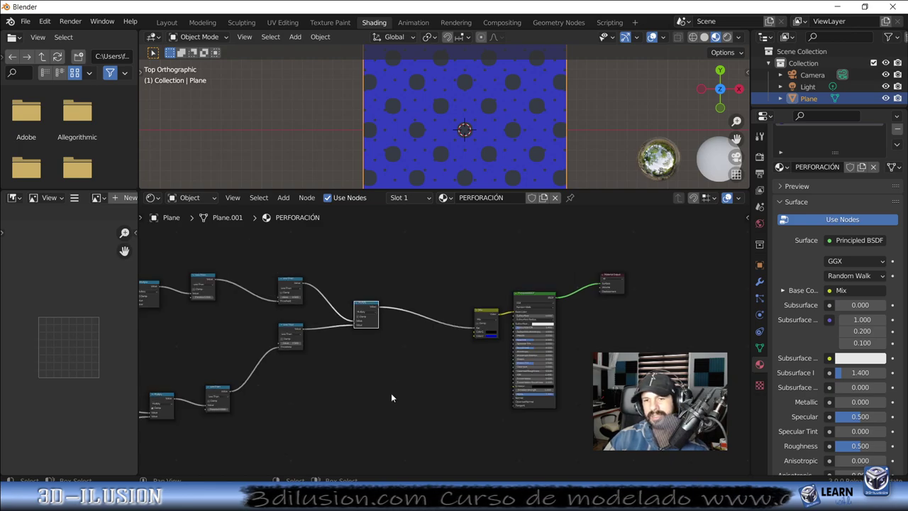
{"action": "middle_click_drag", "start_coordinate": [391, 398], "coordinate": [581, 350]}
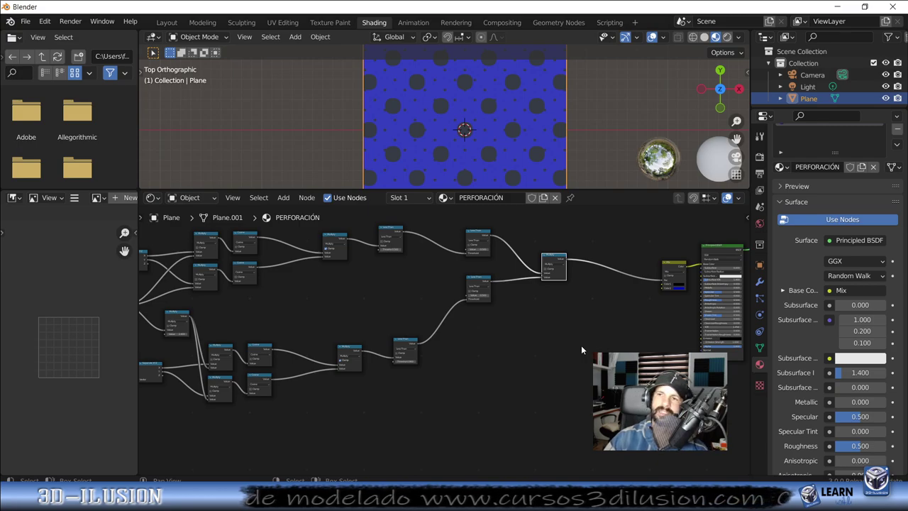
{"action": "scroll", "coordinate": [581, 345], "scroll_direction": "down", "scroll_amount": 1}
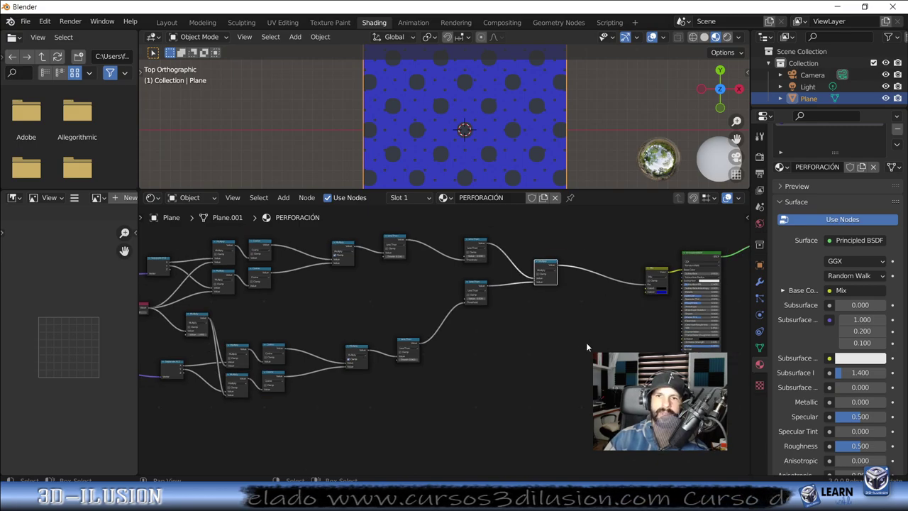
Step: Move the Material Output right and frame the Mix and Principled BSDF nodes
{"action": "middle_click_drag", "start_coordinate": [676, 258], "coordinate": [454, 260]}
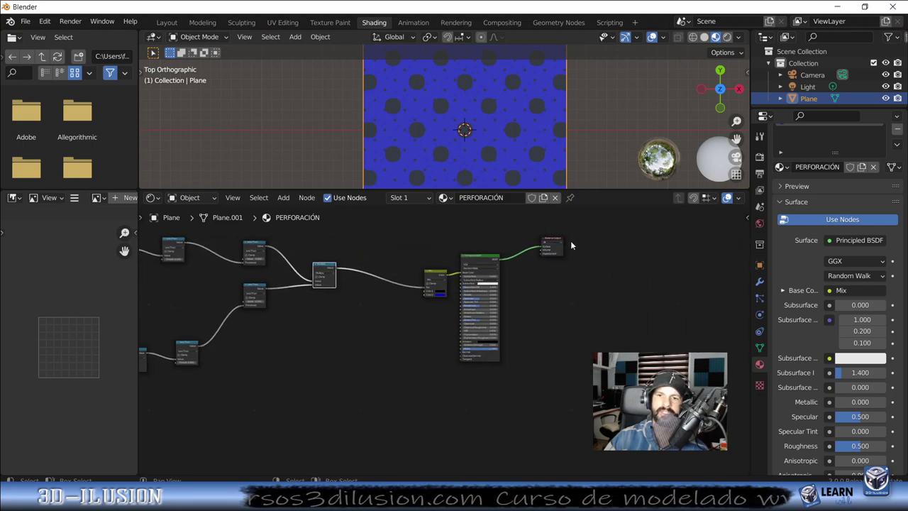
{"action": "left_click_drag", "start_coordinate": [555, 242], "coordinate": [641, 235]}
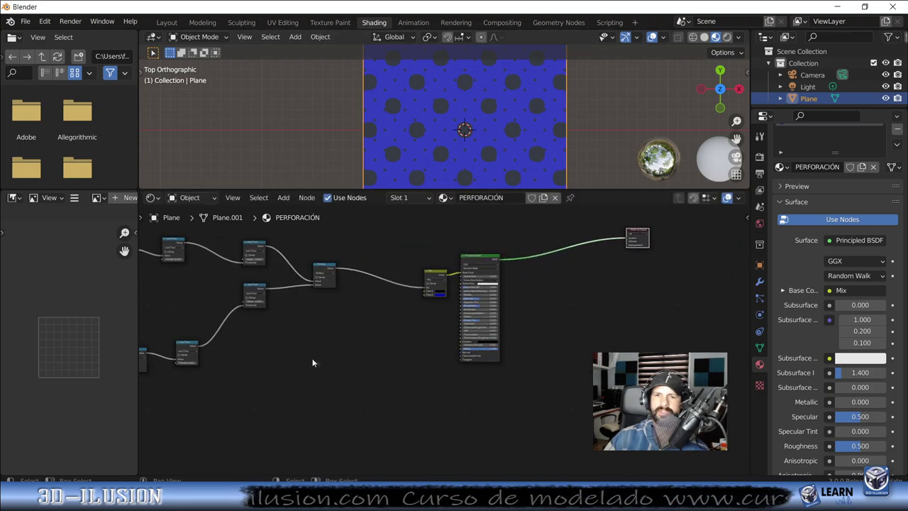
{"action": "middle_click_drag", "start_coordinate": [310, 362], "coordinate": [568, 379]}
{"action": "scroll", "coordinate": [267, 346], "scroll_direction": "up", "scroll_amount": 3}
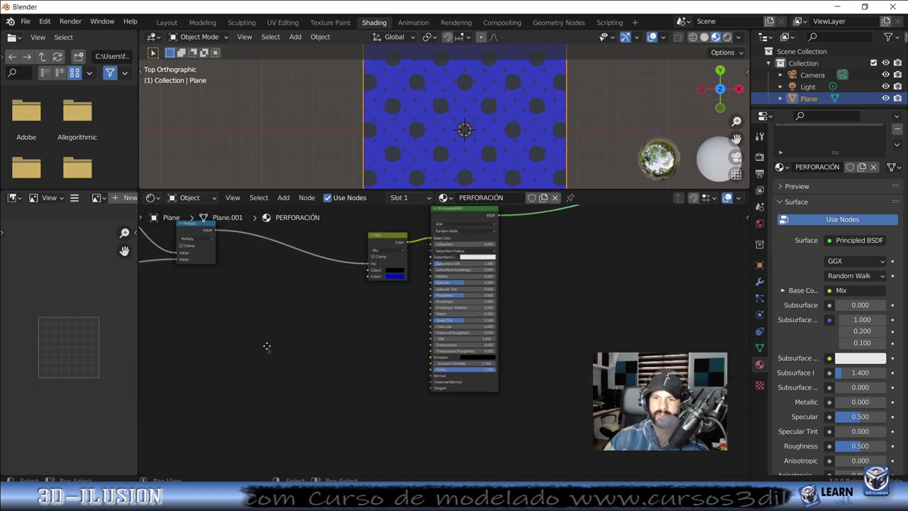
{"action": "scroll", "coordinate": [396, 317], "scroll_direction": "up", "scroll_amount": 1}
{"action": "scroll", "coordinate": [396, 317], "scroll_direction": "up", "scroll_amount": 1}
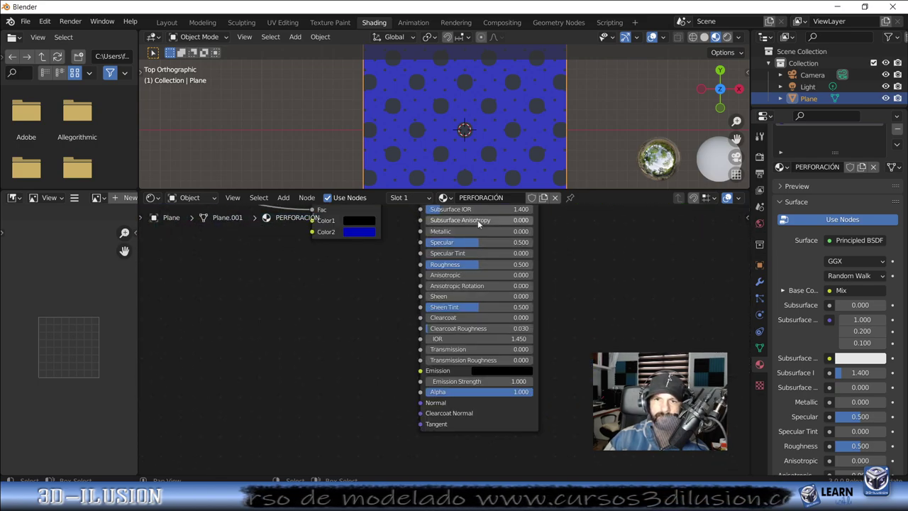
{"action": "middle_click_drag", "start_coordinate": [450, 257], "coordinate": [462, 312]}
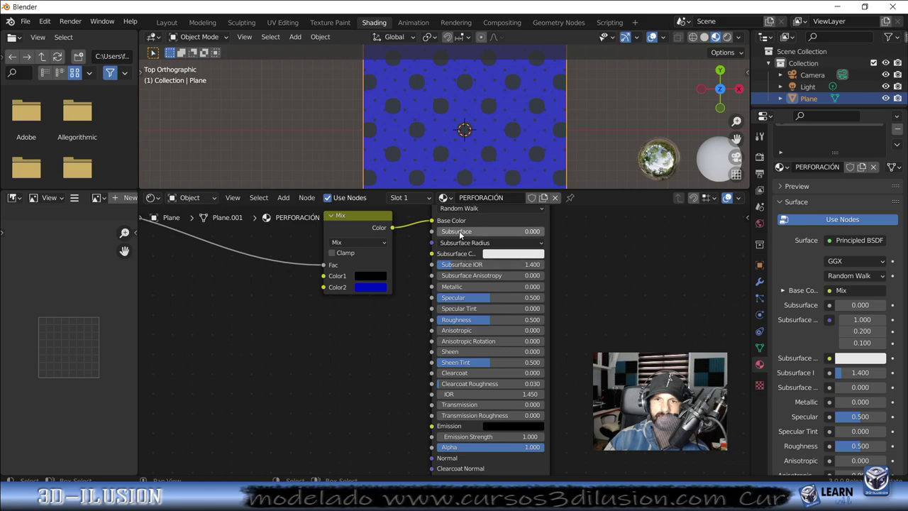
Step: Set the Principled BSDF Metallic to 1.000 and Roughness to 0.115
{"action": "left_click_drag", "start_coordinate": [461, 287], "coordinate": [539, 287]}
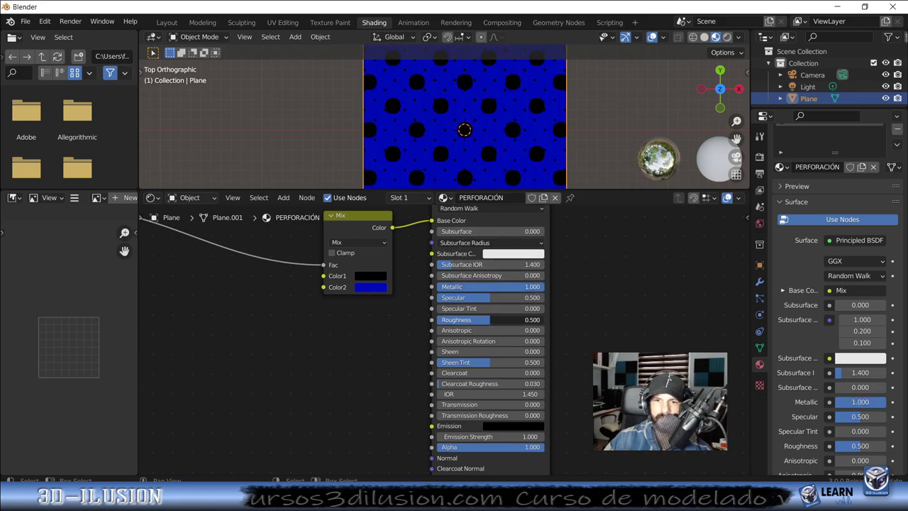
{"action": "left_click_drag", "start_coordinate": [496, 320], "coordinate": [482, 320]}
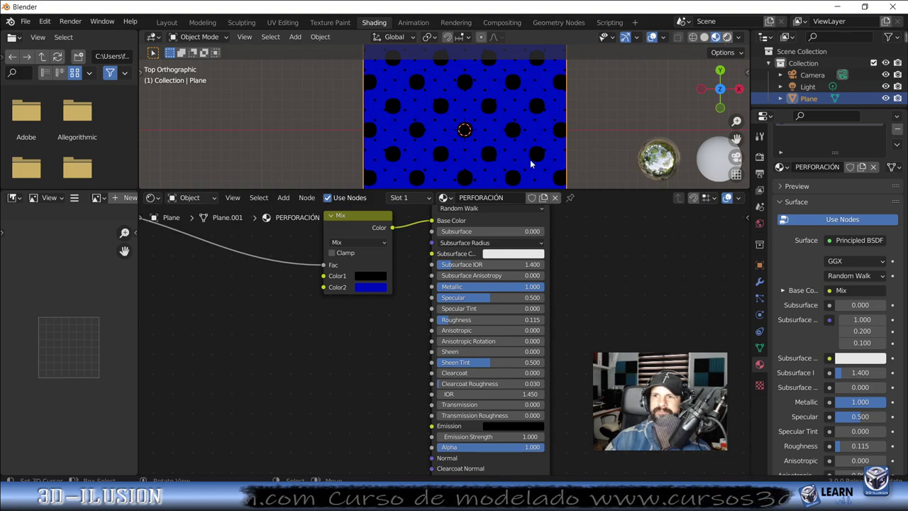
{"action": "scroll", "coordinate": [530, 162], "scroll_direction": "down", "scroll_amount": 1}
{"action": "scroll", "coordinate": [530, 161], "scroll_direction": "down", "scroll_amount": 5}
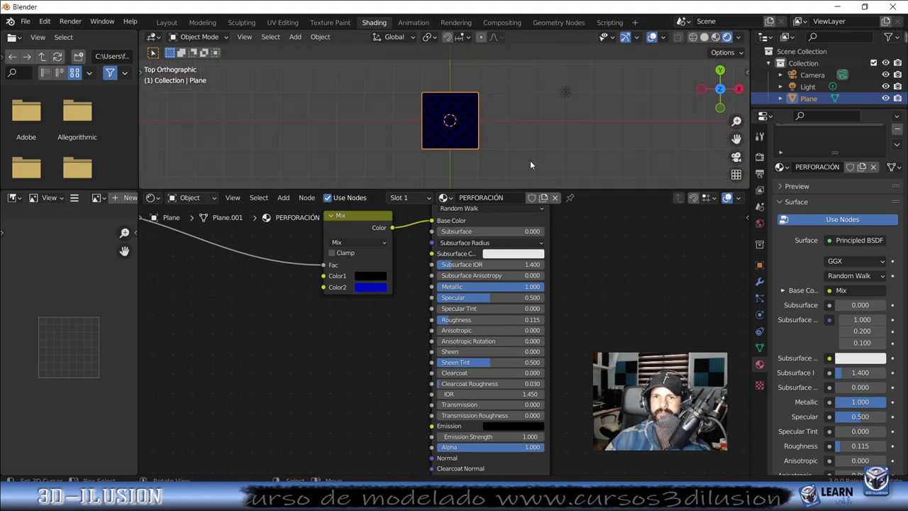
Step: Turn the scene's light into a Sun and adjust the sunlight direction
{"action": "left_click", "coordinate": [567, 91]}
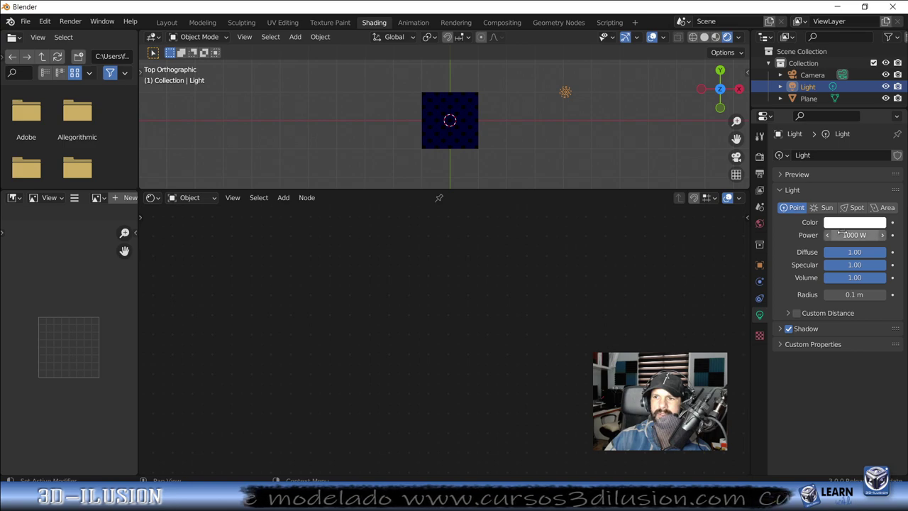
{"action": "left_click", "coordinate": [826, 207]}
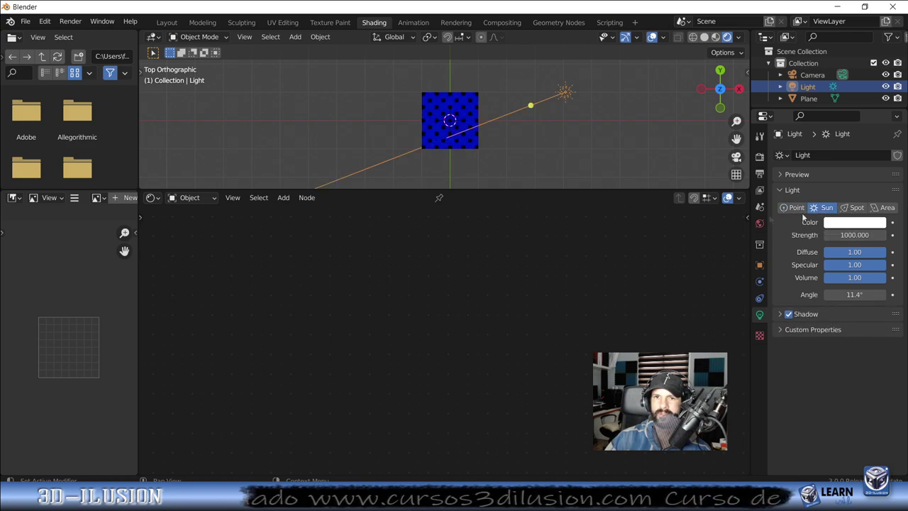
{"action": "left_click_drag", "start_coordinate": [532, 105], "coordinate": [534, 103]}
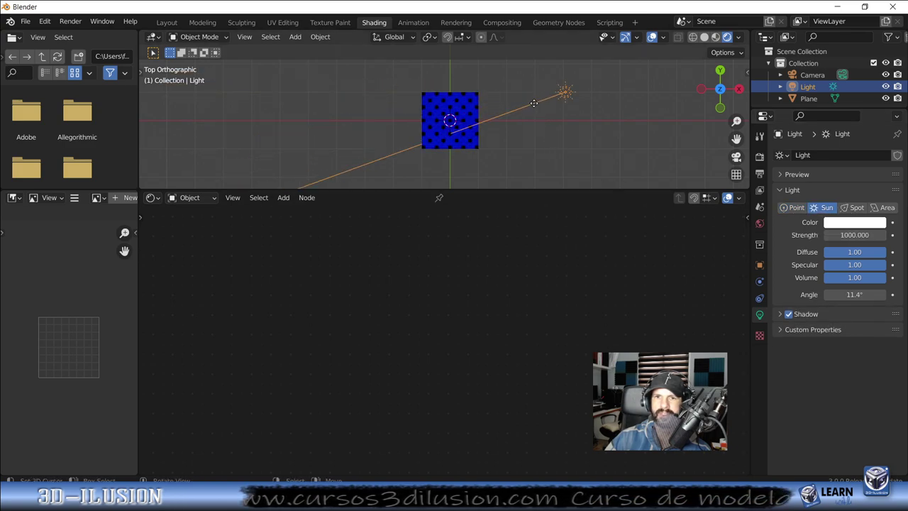
Step: Switch the render engine to Cycles in the Render properties
{"action": "left_click", "coordinate": [760, 137]}
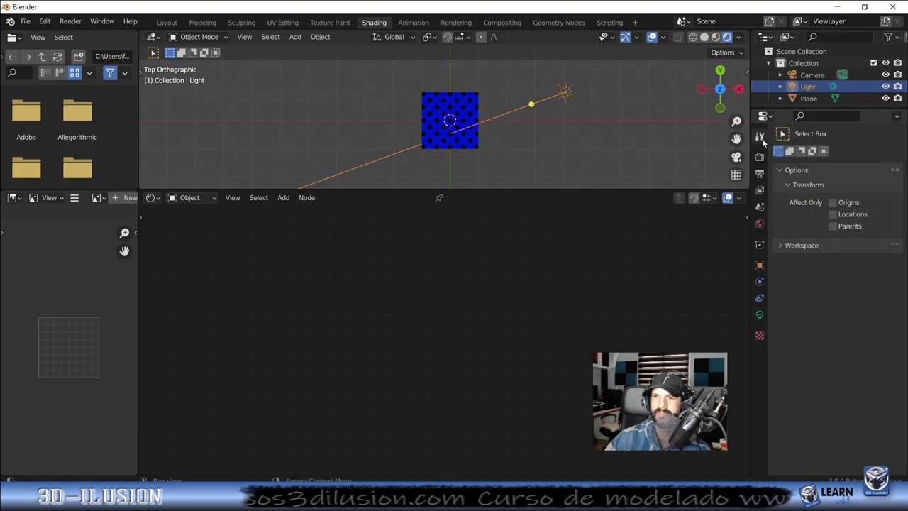
{"action": "left_click", "coordinate": [759, 157]}
{"action": "left_click", "coordinate": [844, 155]}
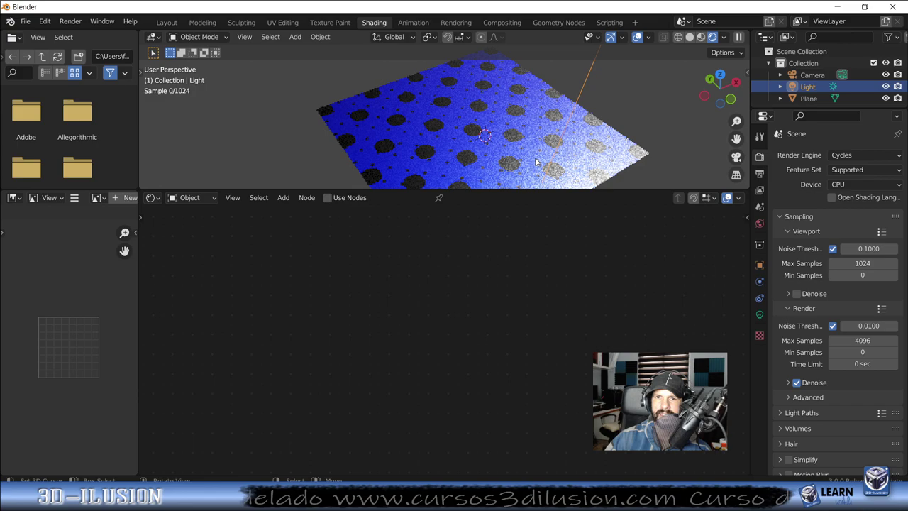
Step: Enlarge the 3D view, zoom out and select the plane to show its material
{"action": "left_click_drag", "start_coordinate": [524, 190], "coordinate": [525, 303]}
{"action": "scroll", "coordinate": [531, 214], "scroll_direction": "down", "scroll_amount": 4}
{"action": "middle_click_drag", "start_coordinate": [530, 214], "coordinate": [479, 191]}
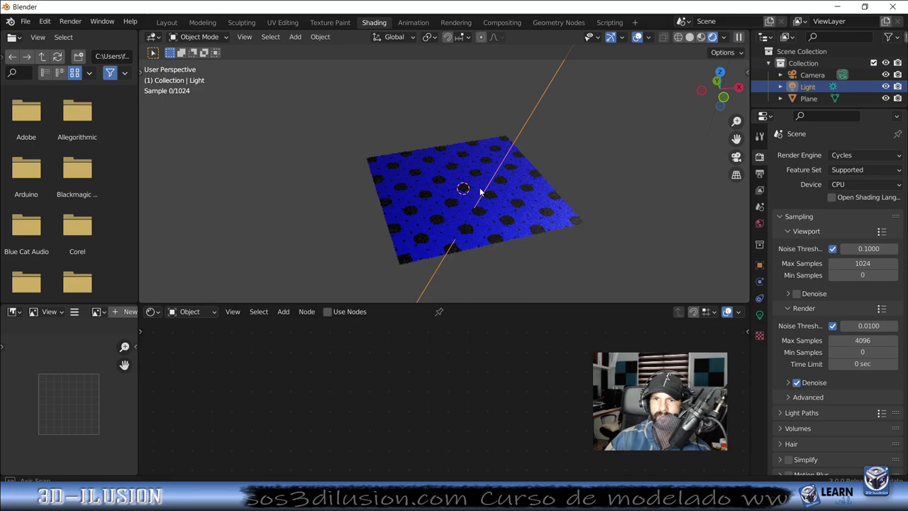
{"action": "left_click", "coordinate": [479, 187]}
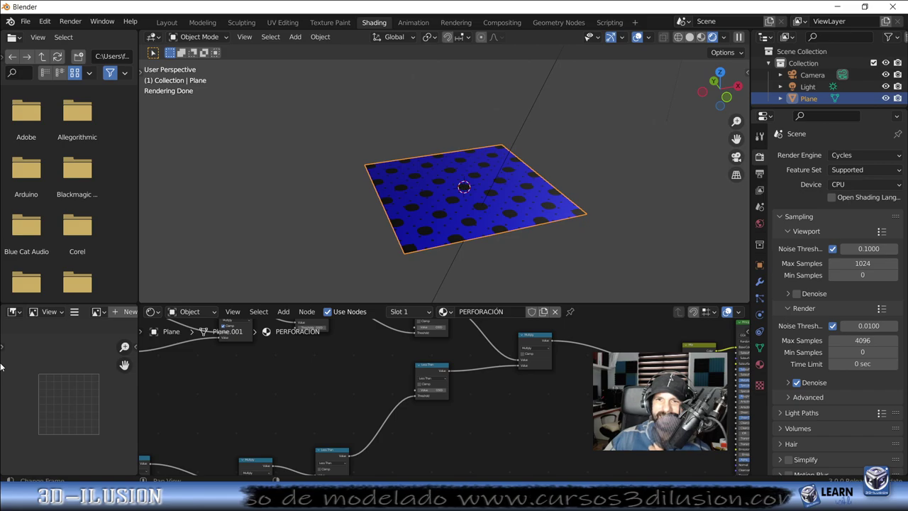
Step: Raise the dot-grid Value node to about 31.1 for a denser dot pattern
{"action": "scroll", "coordinate": [281, 403], "scroll_direction": "down", "scroll_amount": 1}
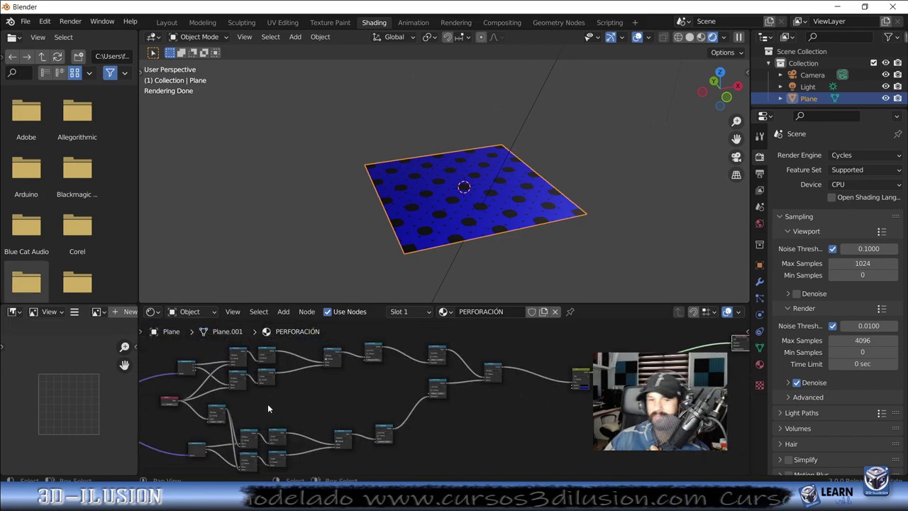
{"action": "scroll", "coordinate": [267, 404], "scroll_direction": "up", "scroll_amount": 2}
{"action": "scroll", "coordinate": [398, 394], "scroll_direction": "up", "scroll_amount": 2}
{"action": "middle_click_drag", "start_coordinate": [398, 398], "coordinate": [477, 441]}
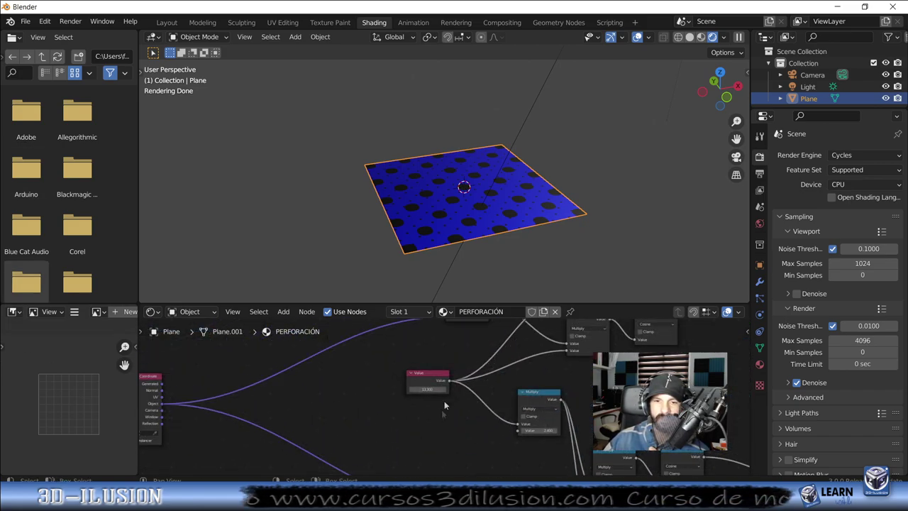
{"action": "left_click_drag", "start_coordinate": [434, 398], "coordinate": [483, 397]}
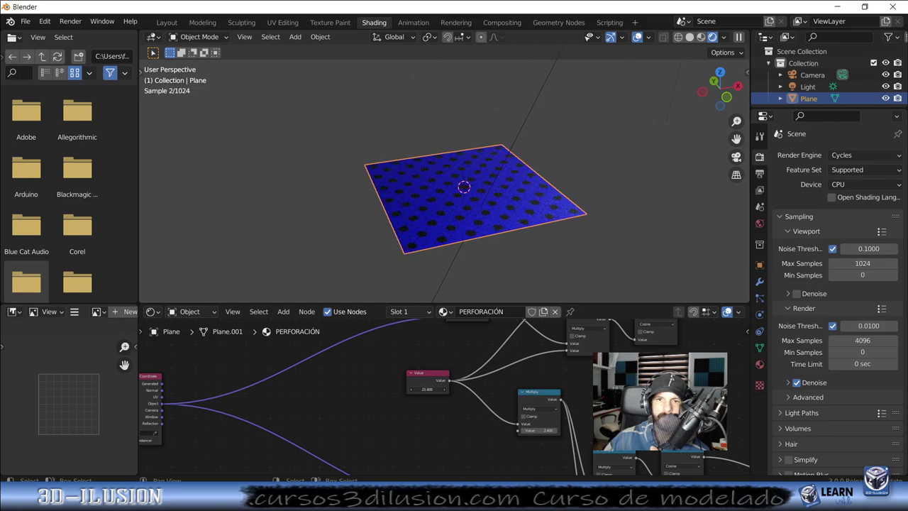
{"action": "scroll", "coordinate": [440, 221], "scroll_direction": "up", "scroll_amount": 2}
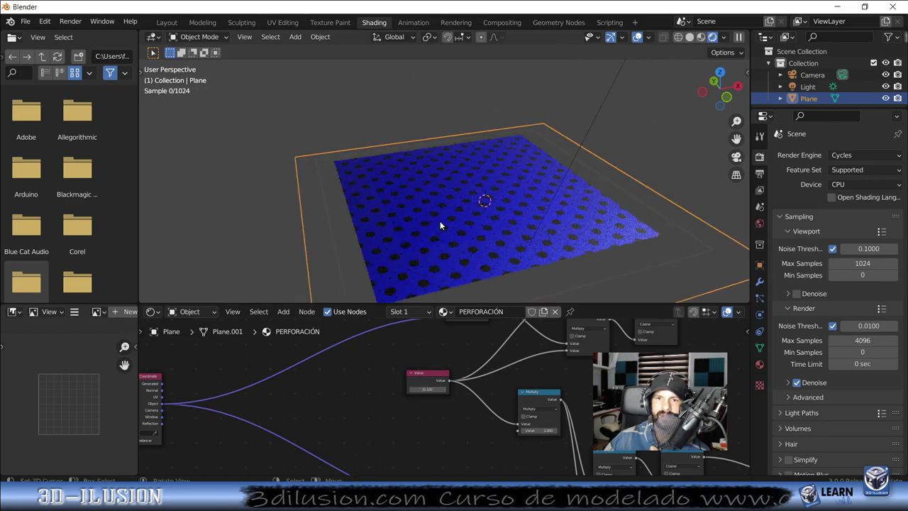
{"action": "scroll", "coordinate": [439, 222], "scroll_direction": "up", "scroll_amount": 2}
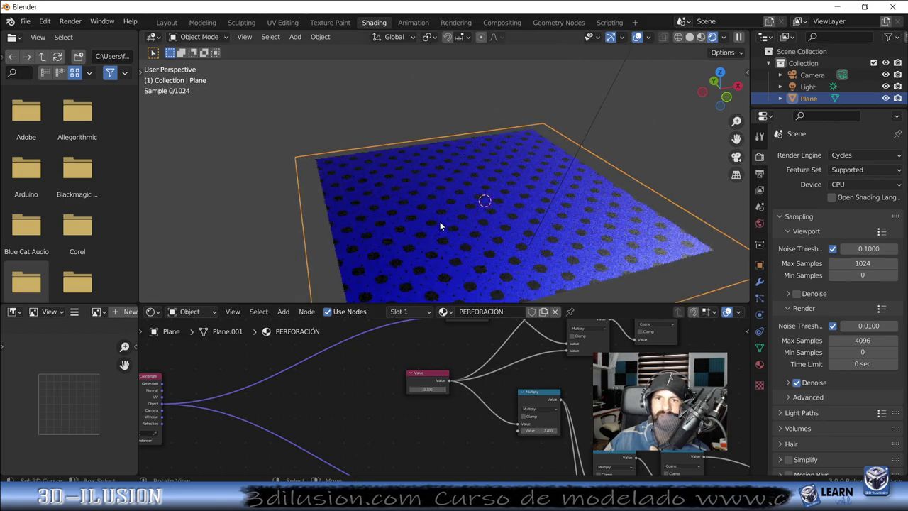
{"action": "scroll", "coordinate": [440, 226], "scroll_direction": "down", "scroll_amount": 3}
{"action": "middle_click_drag", "start_coordinate": [568, 440], "coordinate": [502, 383]}
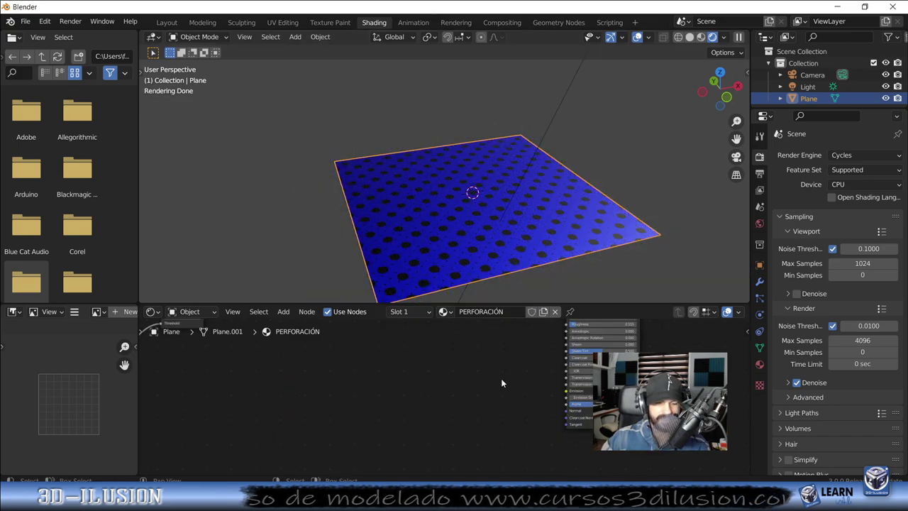
Step: Add a Bump node with the Multiply mask as Height, feeding the Principled BSDF Normal
{"action": "key", "text": "shift+a"}
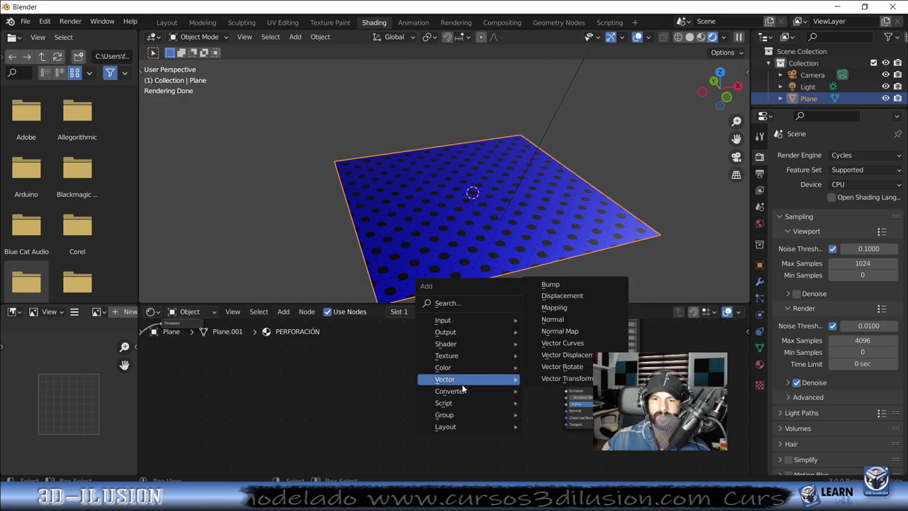
{"action": "left_click", "coordinate": [551, 284]}
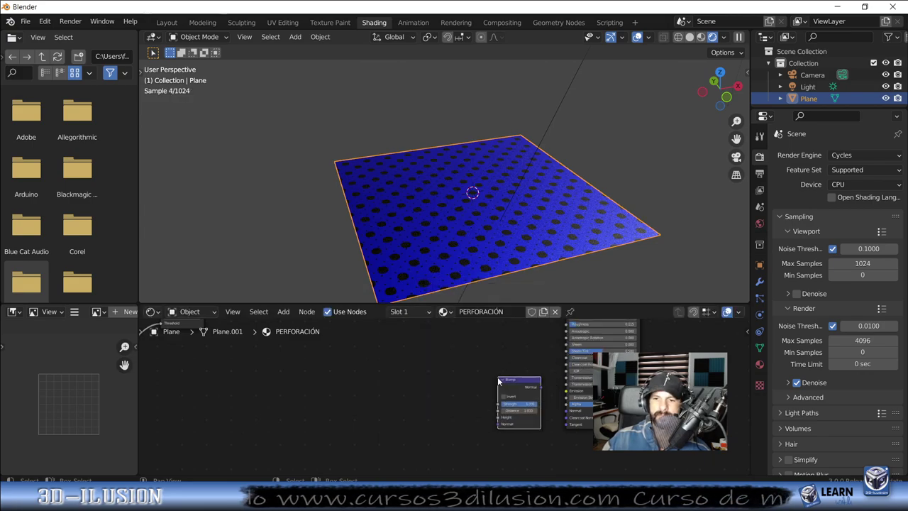
{"action": "left_click_drag", "start_coordinate": [540, 387], "coordinate": [565, 417]}
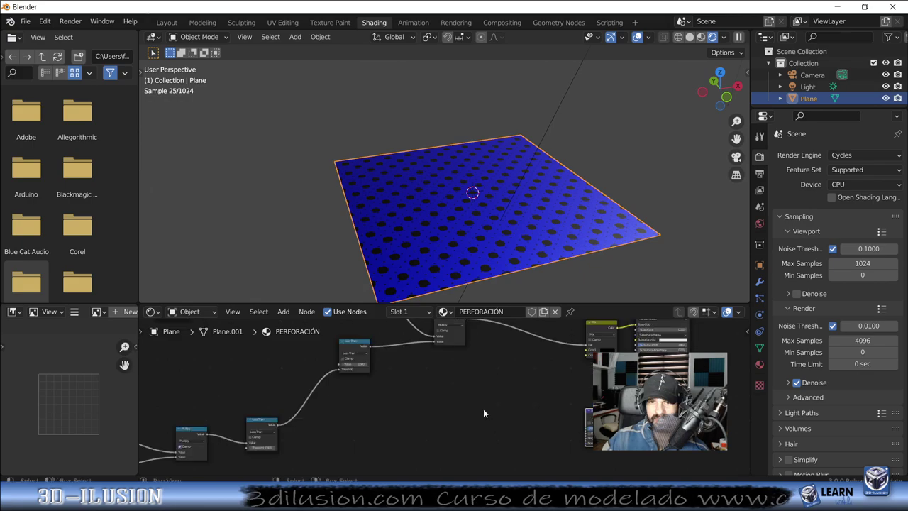
{"action": "mouse_move", "coordinate": [405, 344]}
{"action": "left_mouse_down"}
{"action": "mouse_move", "coordinate": [418, 368]}
{"action": "mouse_move", "coordinate": [518, 365]}
{"action": "left_mouse_up"}
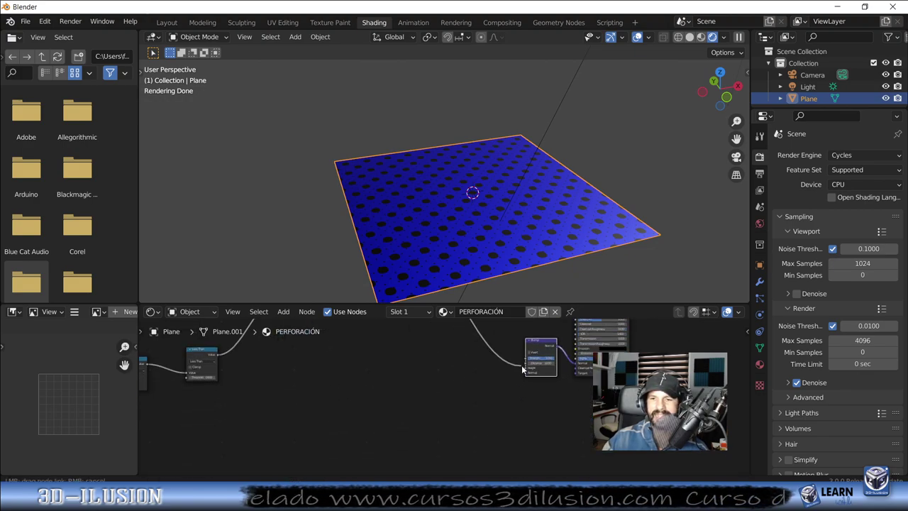
{"action": "scroll", "coordinate": [493, 235], "scroll_direction": "up", "scroll_amount": 3}
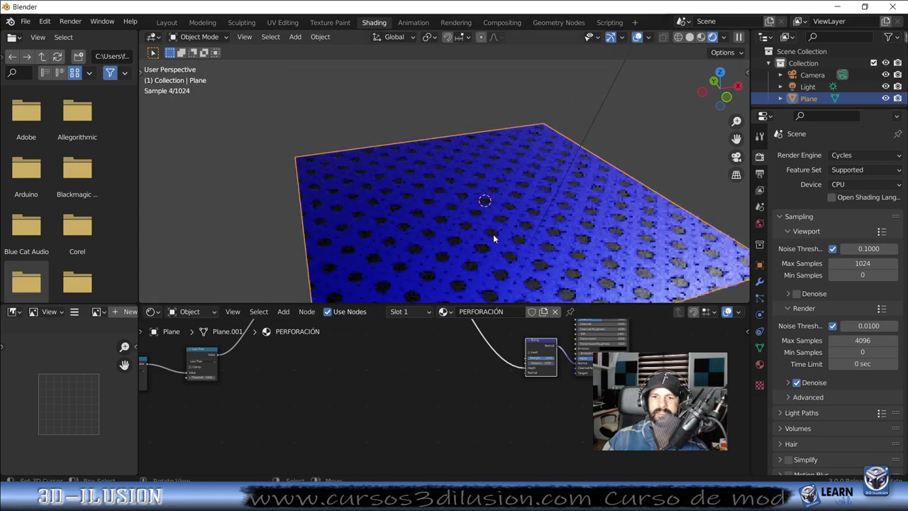
Step: Orbit to a low angle to inspect the embossed dots on the glossy plane
{"action": "mouse_move", "coordinate": [494, 234]}
{"action": "middle_mouse_down"}
{"action": "mouse_move", "coordinate": [594, 279]}
{"action": "mouse_move", "coordinate": [622, 263]}
{"action": "middle_mouse_up"}
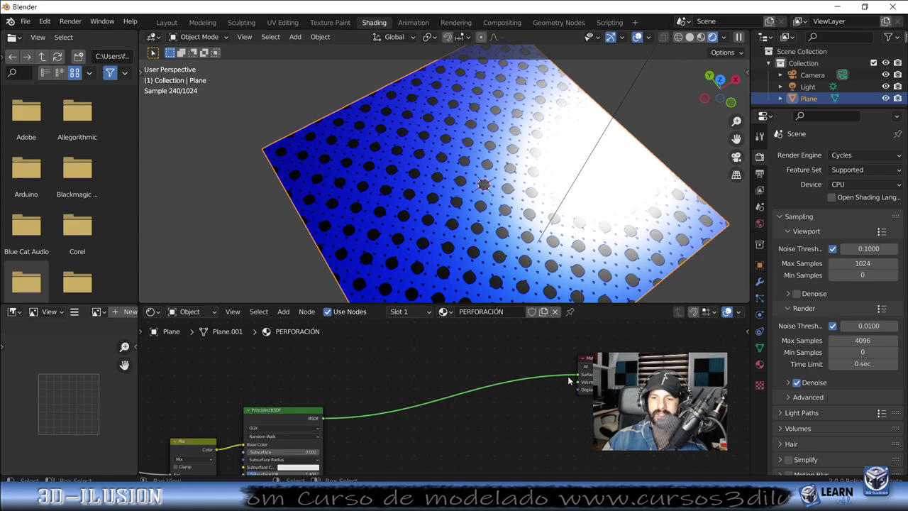
Step: Add Transparent and Mix Shader nodes through the Shift+A add menu
{"action": "key", "text": "shift+a"}
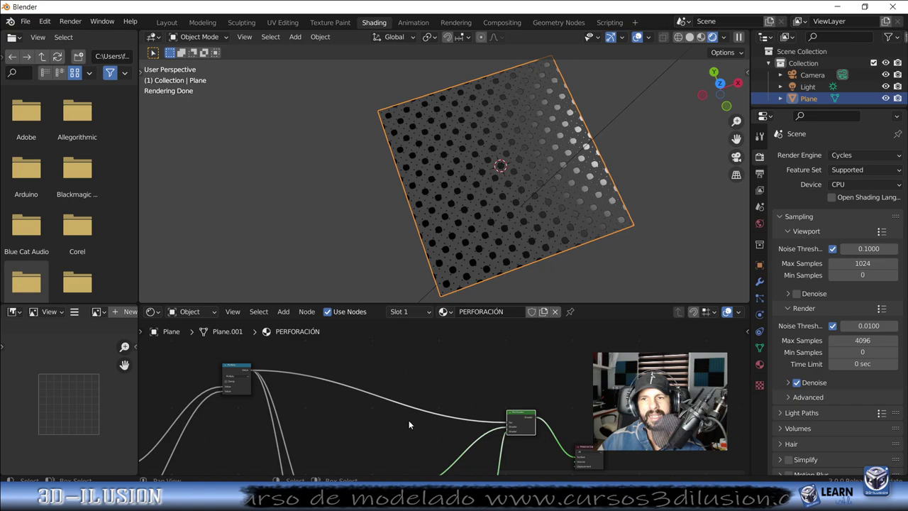
{"action": "key", "text": "shift+a"}
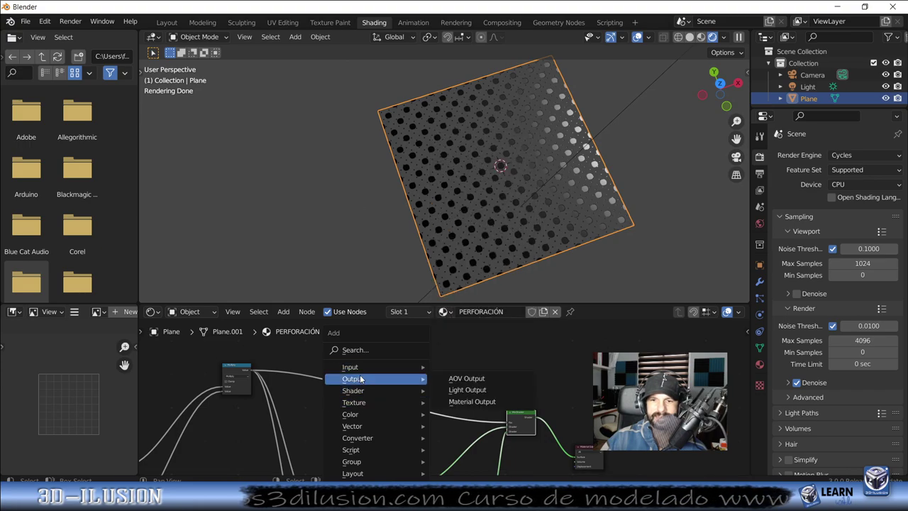
{"action": "mouse_move", "coordinate": [375, 438]}
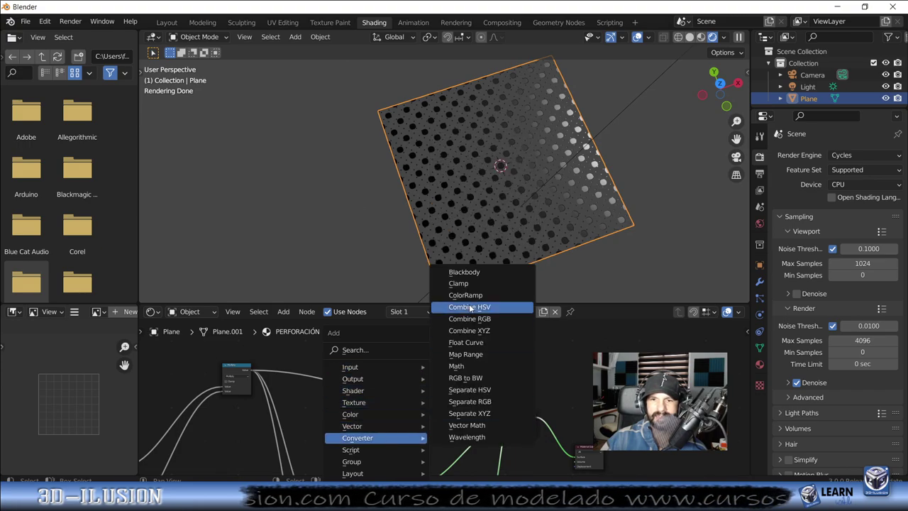
Step: Insert a ColorRamp into the Mix Shader factor link and move its dark stop to 0.819
{"action": "left_click", "coordinate": [465, 295]}
{"action": "left_click", "coordinate": [370, 360]}
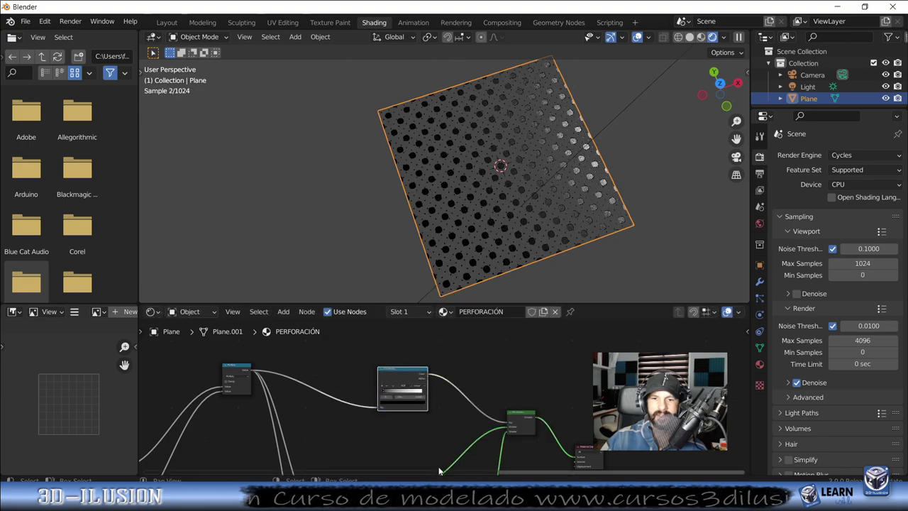
{"action": "scroll", "coordinate": [440, 467], "scroll_direction": "up", "scroll_amount": 2}
{"action": "scroll", "coordinate": [440, 467], "scroll_direction": "up", "scroll_amount": 1}
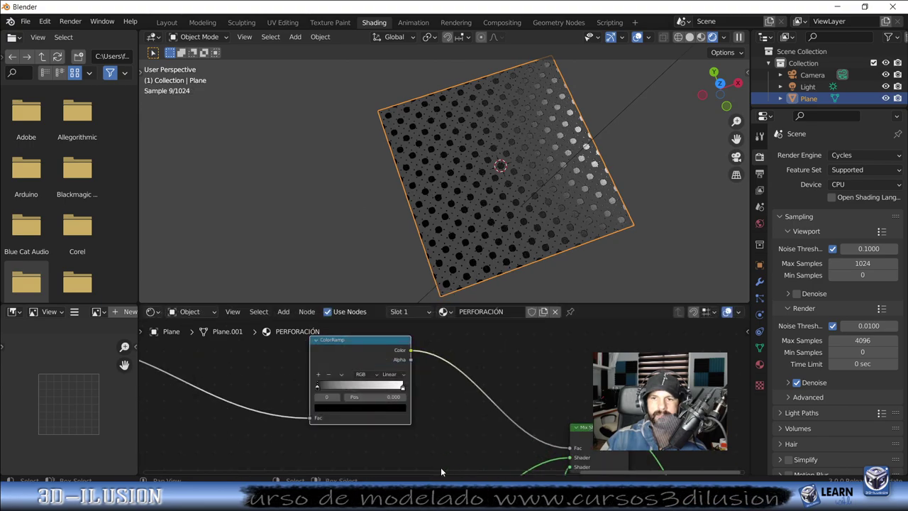
{"action": "middle_click_drag", "start_coordinate": [441, 467], "coordinate": [519, 447]}
{"action": "mouse_move", "coordinate": [395, 366]}
{"action": "left_mouse_down"}
{"action": "mouse_move", "coordinate": [436, 366]}
{"action": "mouse_move", "coordinate": [420, 364]}
{"action": "left_mouse_up"}
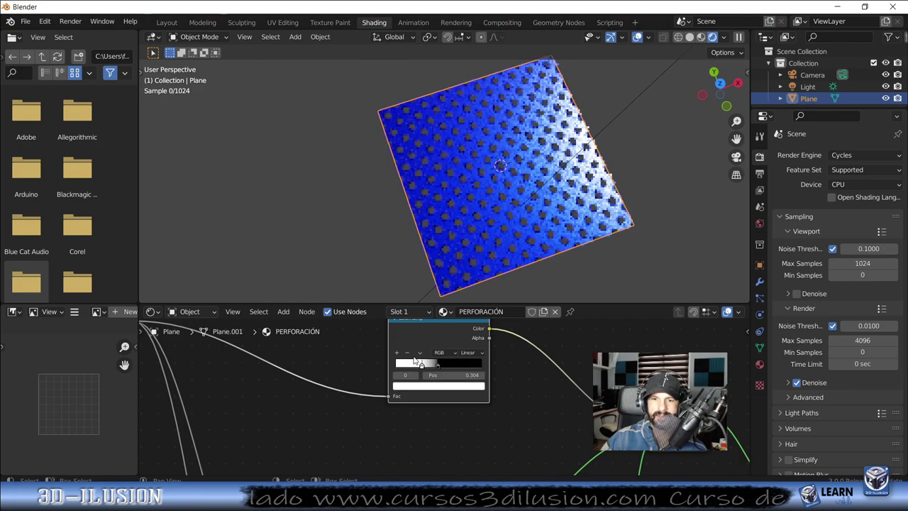
{"action": "left_click_drag", "start_coordinate": [436, 364], "coordinate": [465, 364]}
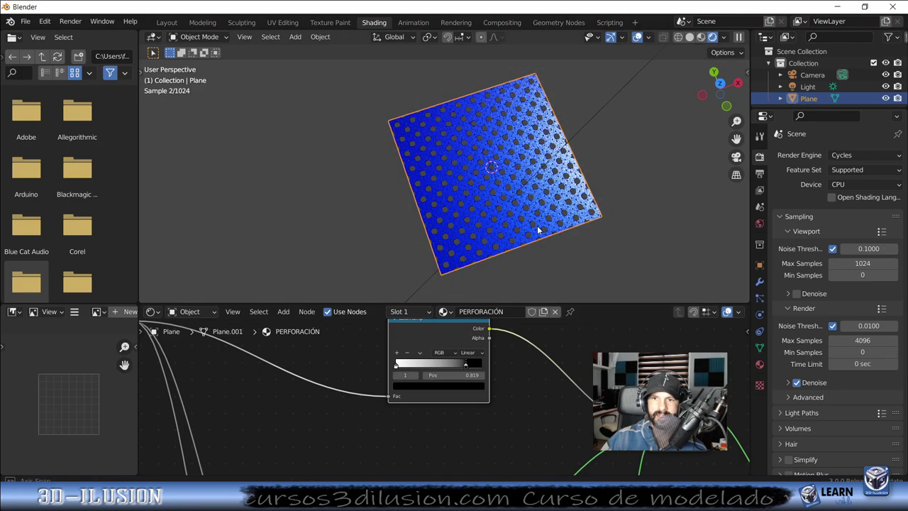
{"action": "middle_click_drag", "start_coordinate": [537, 225], "coordinate": [515, 266]}
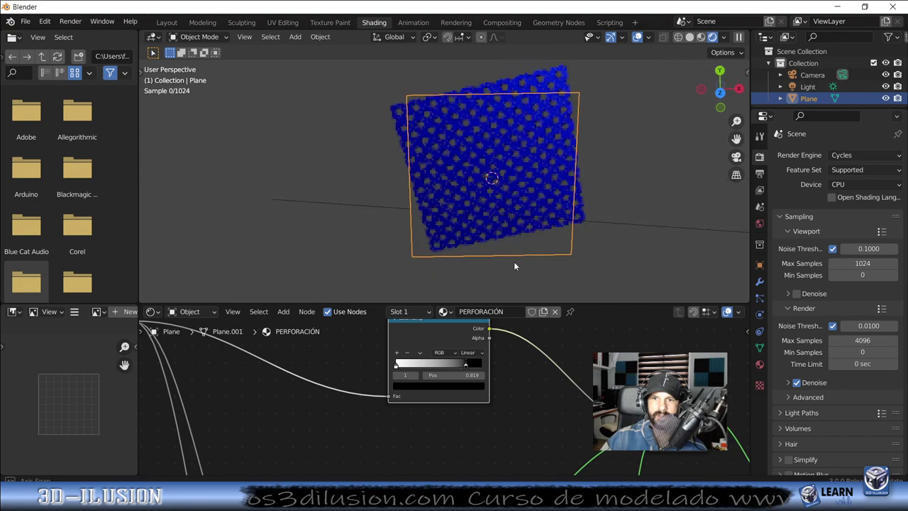
Step: Duplicate the plane as Plane.001 and move it to partly overlap the original
{"action": "key", "text": "shift+d"}
{"action": "left_click", "coordinate": [607, 225]}
{"action": "middle_click_drag", "start_coordinate": [607, 225], "coordinate": [532, 184]}
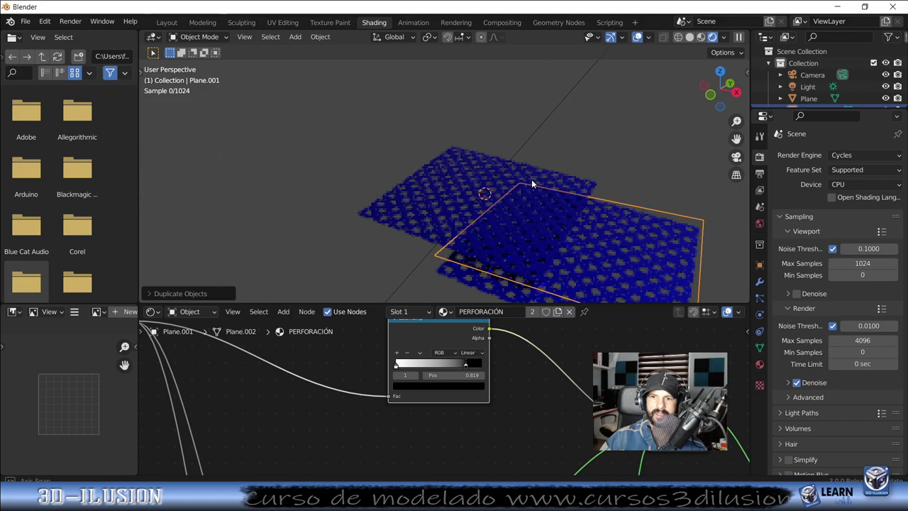
{"action": "scroll", "coordinate": [532, 178], "scroll_direction": "down", "scroll_amount": 3}
{"action": "key", "text": "g"}
{"action": "left_click", "coordinate": [519, 243]}
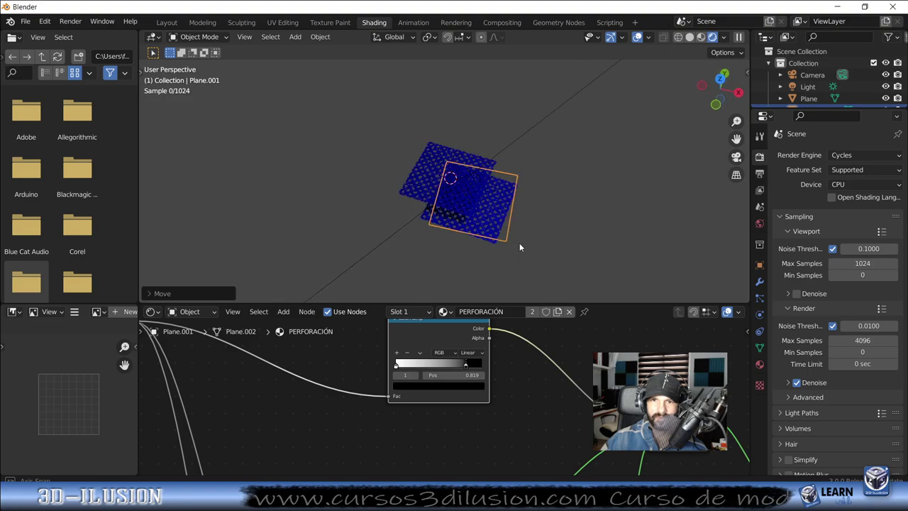
{"action": "scroll", "coordinate": [520, 243], "scroll_direction": "up", "scroll_amount": 5}
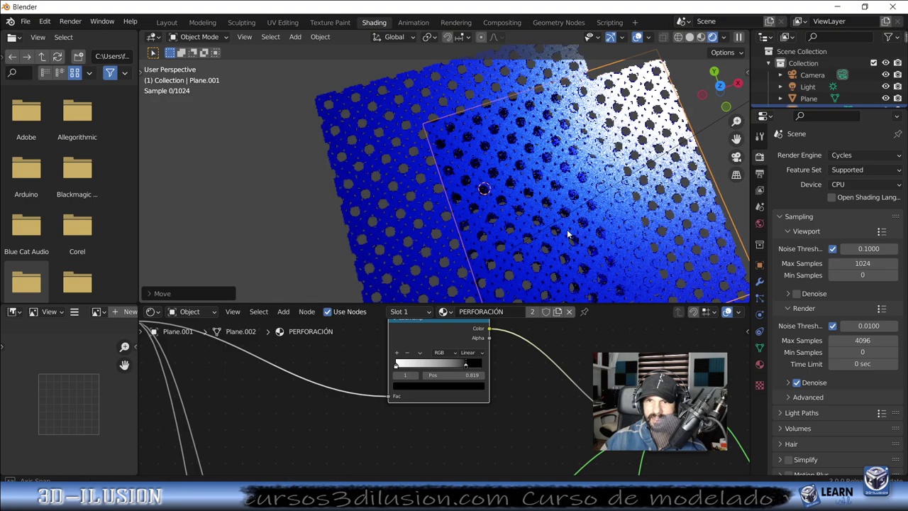